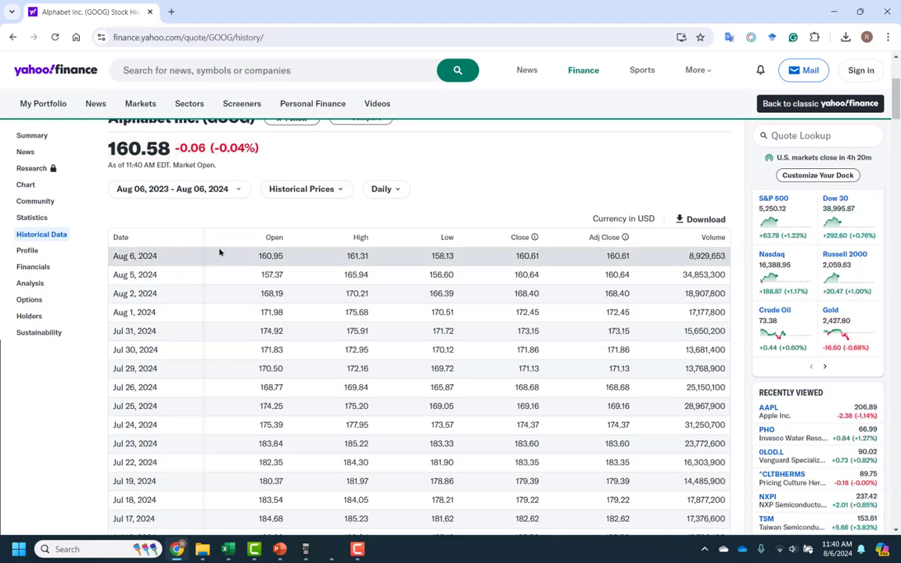
# Examine the Aug 6, 2024 open, high, close, volume and adjusted close figures in Alphabet's historical price table
pyautogui.scroll(1, 217, 251)
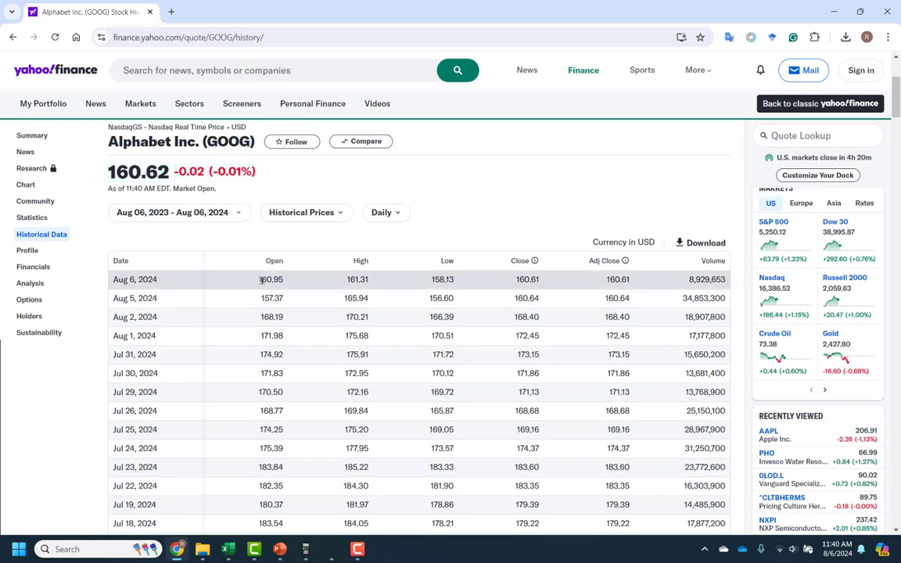
pyautogui.moveTo(262, 279); pyautogui.dragTo(291, 281)
pyautogui.click(350, 279)
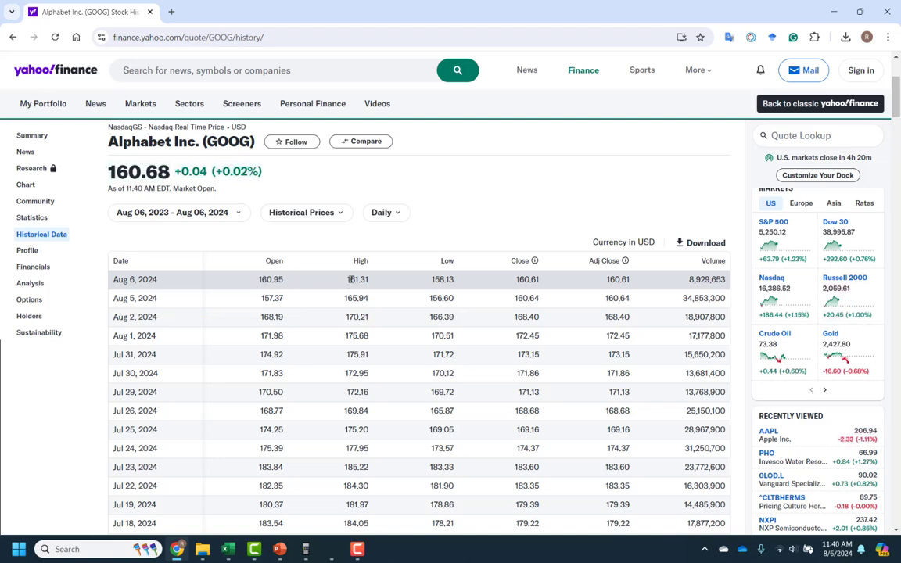
pyautogui.moveTo(349, 280); pyautogui.dragTo(382, 283)
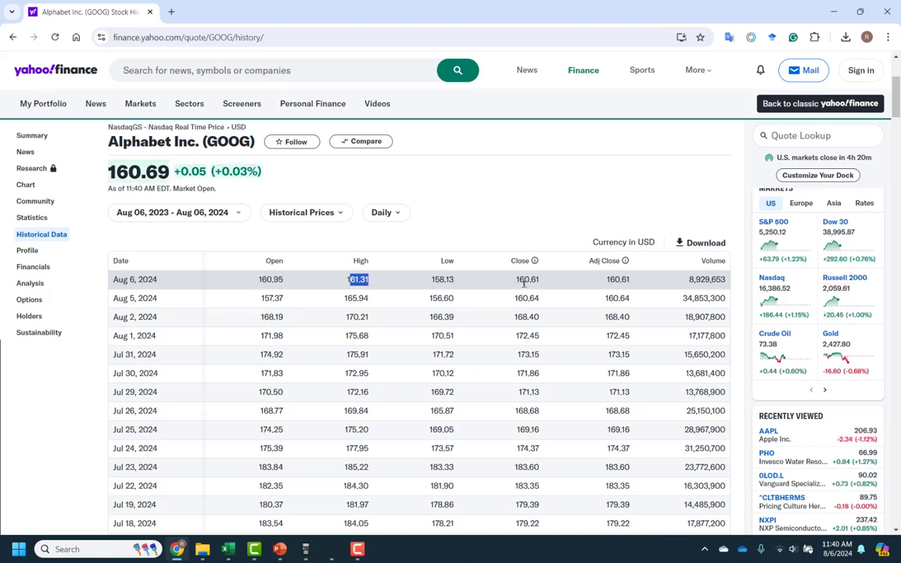
pyautogui.moveTo(514, 279); pyautogui.dragTo(542, 287)
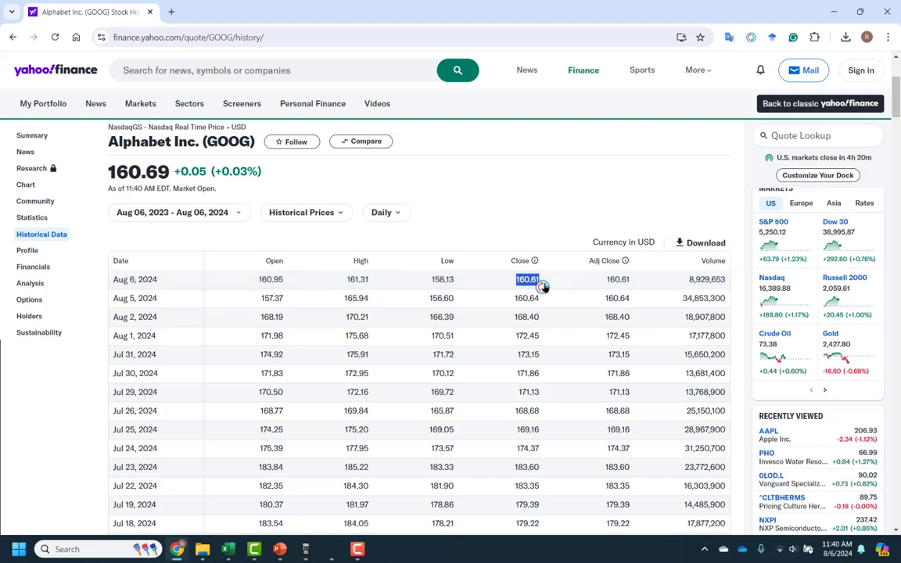
pyautogui.moveTo(688, 279); pyautogui.dragTo(731, 283)
pyautogui.click(643, 288)
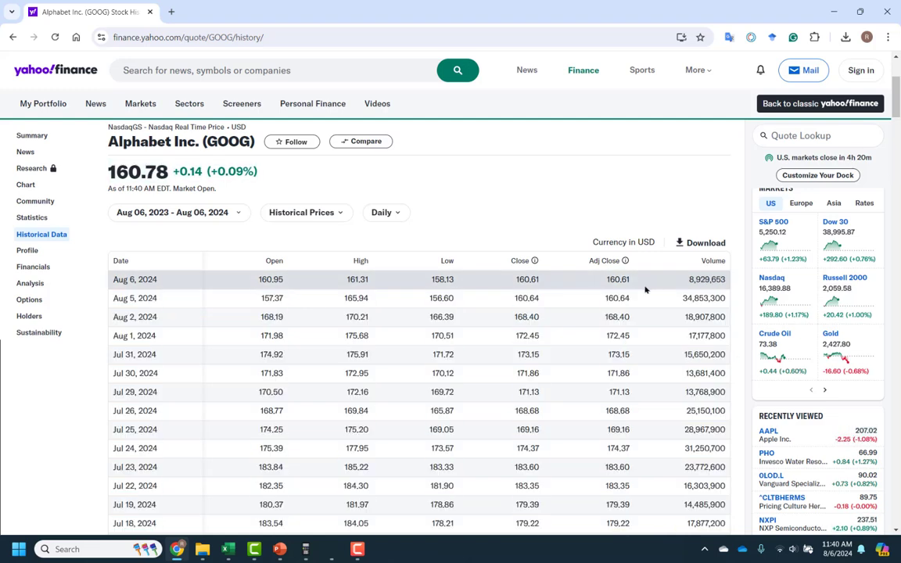
pyautogui.moveTo(607, 279); pyautogui.dragTo(624, 282)
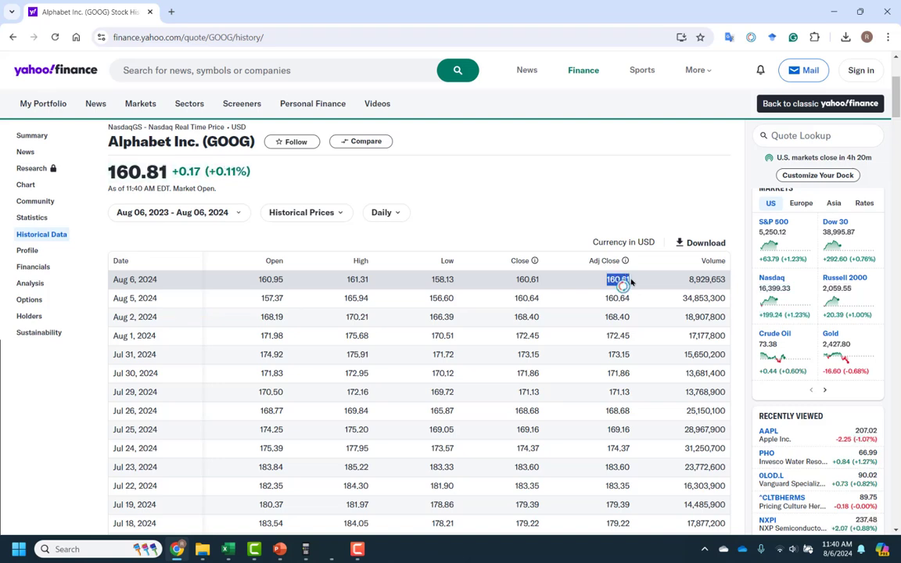
pyautogui.click(640, 277)
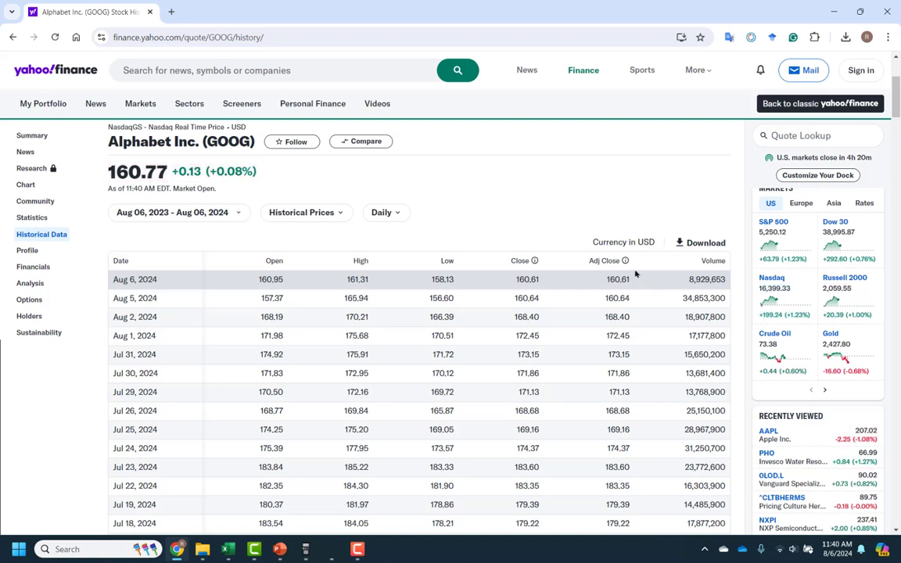
pyautogui.moveTo(625, 262)
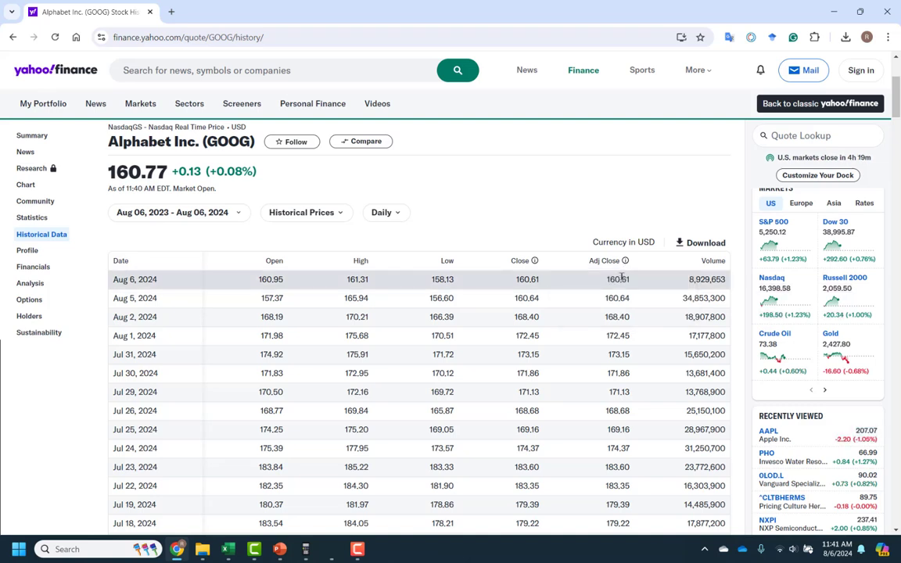
pyautogui.moveTo(603, 283); pyautogui.dragTo(630, 283)
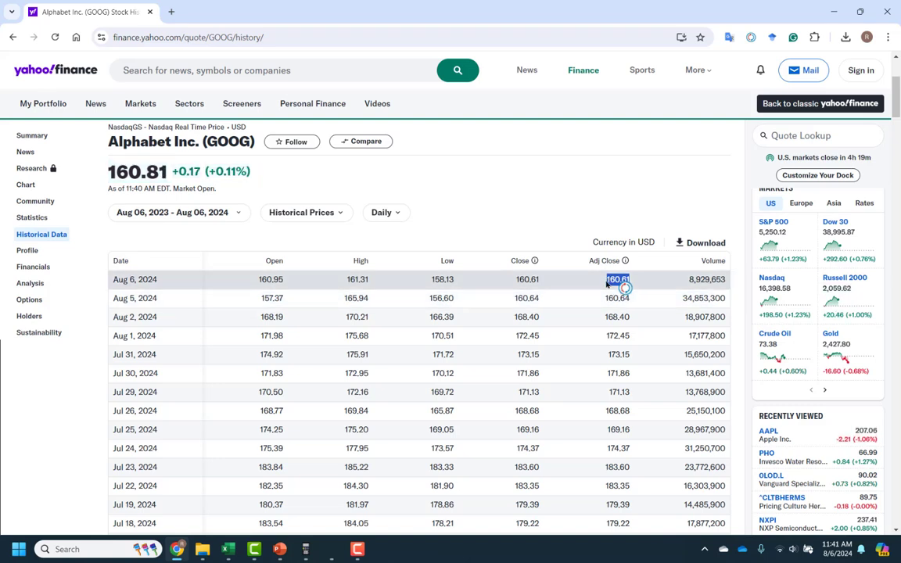
pyautogui.click(618, 291)
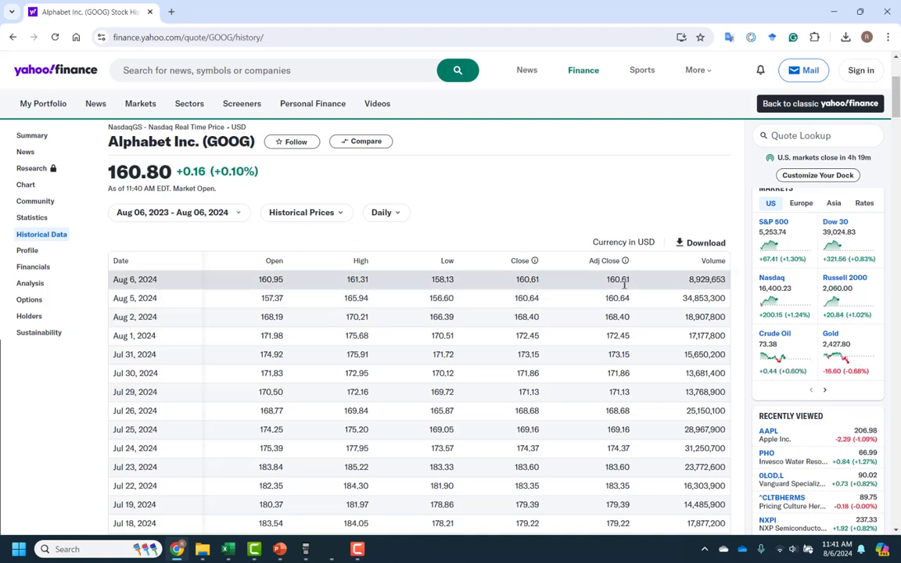
# Look through the available date range, data type and frequency options for Alphabet's historical data without changing them
pyautogui.click(238, 219)
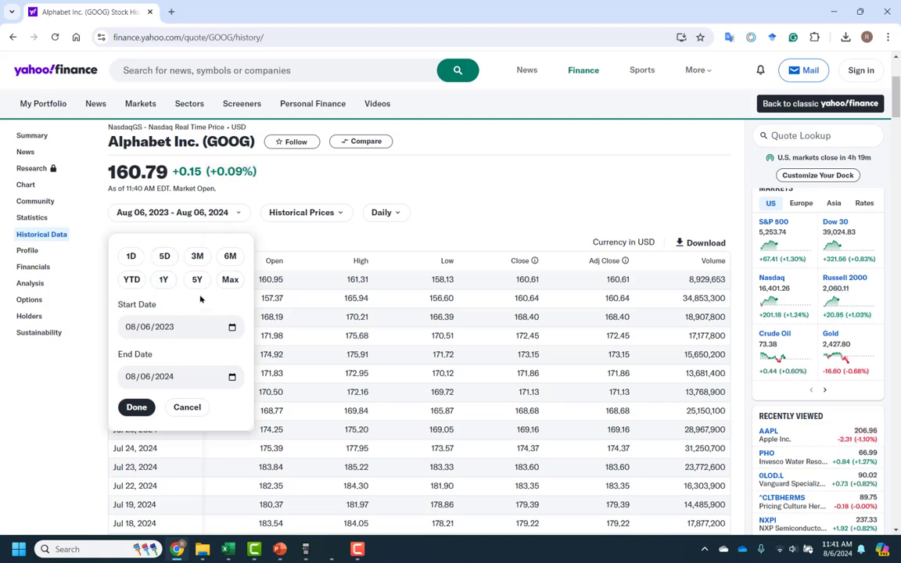
pyautogui.click(311, 241)
pyautogui.click(334, 211)
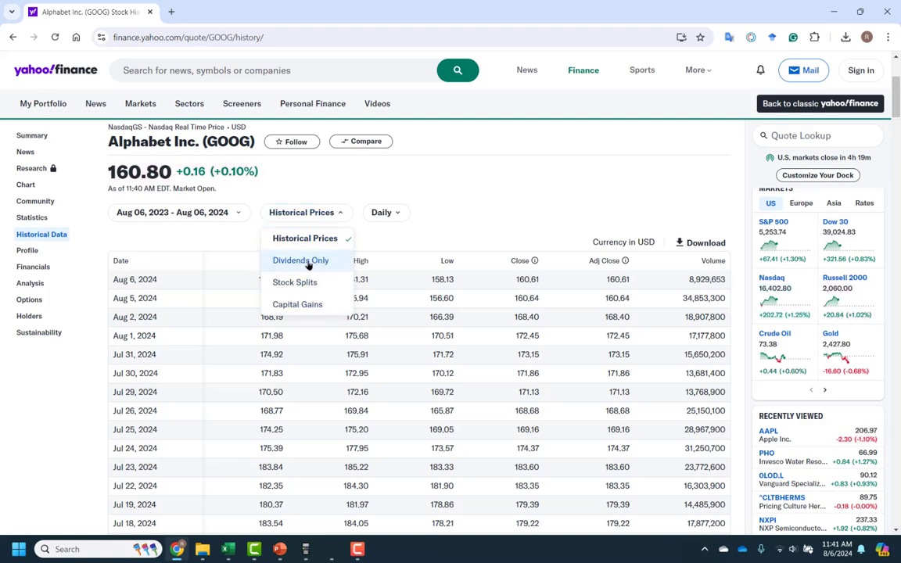
pyautogui.click(394, 223)
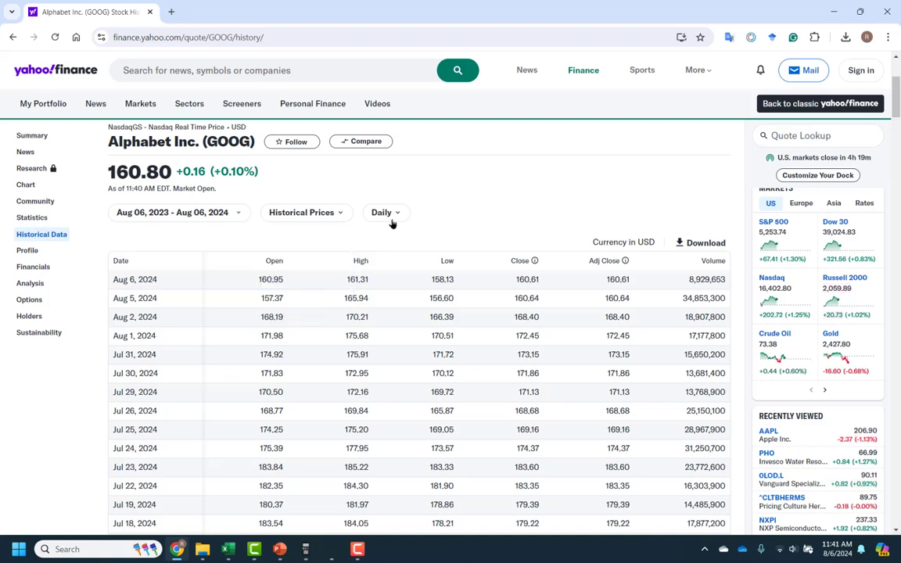
pyautogui.click(388, 214)
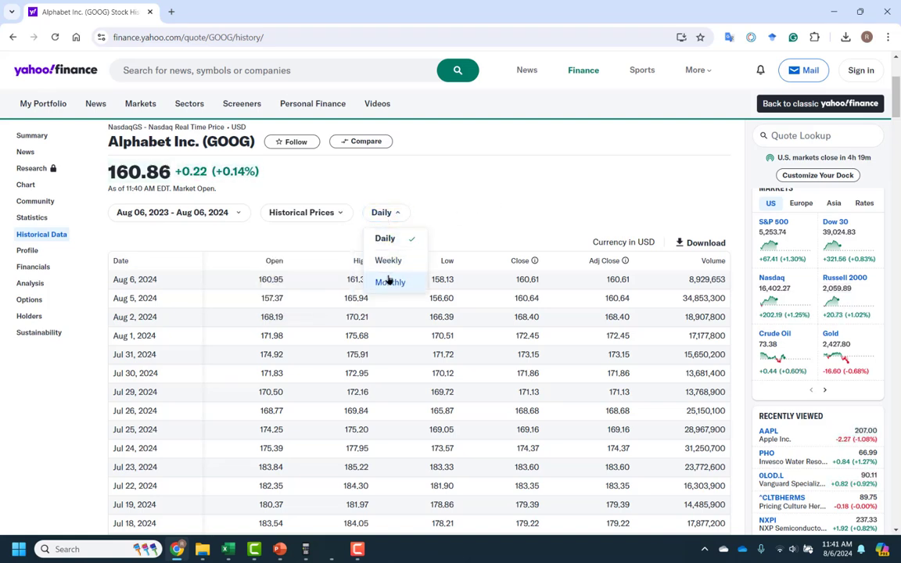
pyautogui.click(385, 216)
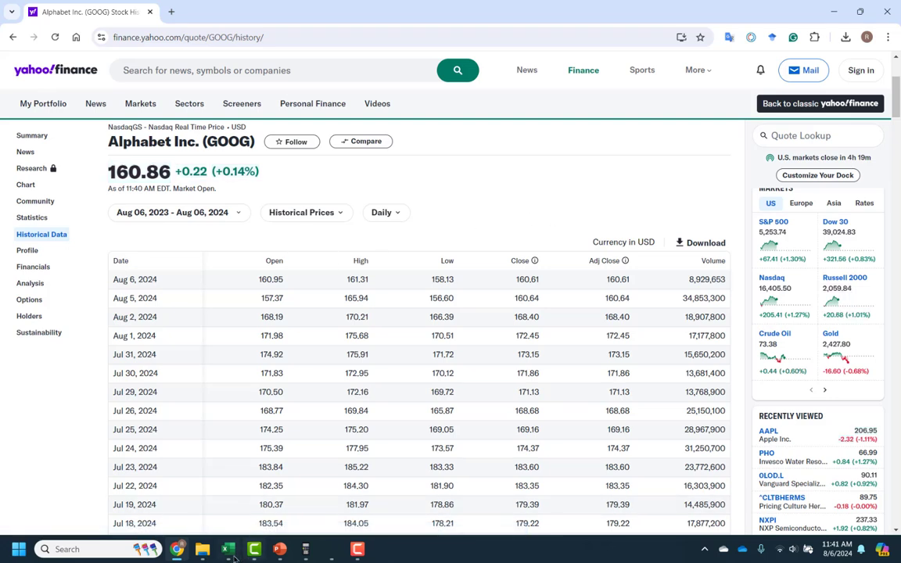
# Switch to the Chapter 4_ a.xlsx workbook in Excel and review the Google Example column headings from Date to One plus return
pyautogui.moveTo(227, 550)
pyautogui.click(204, 495)
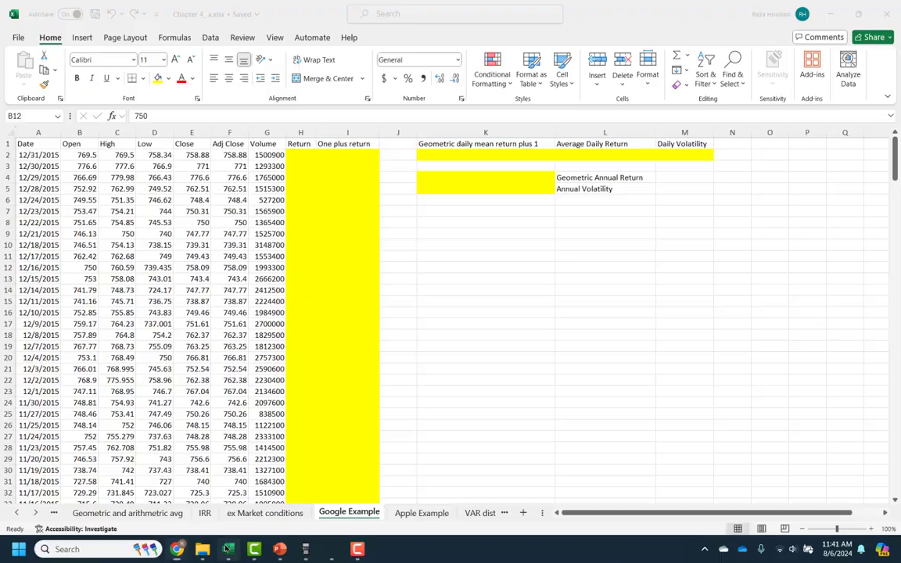
pyautogui.click(55, 155)
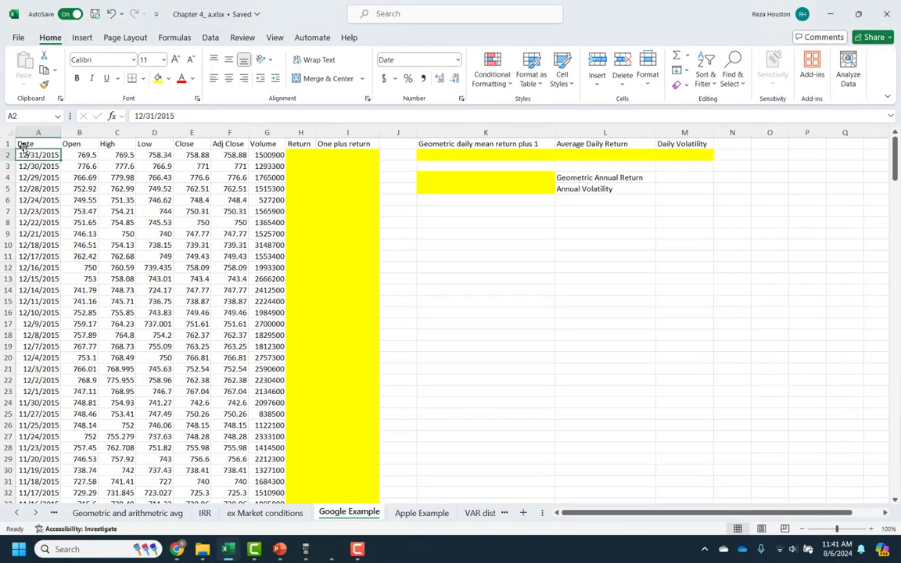
pyautogui.moveTo(24, 144); pyautogui.dragTo(317, 118)
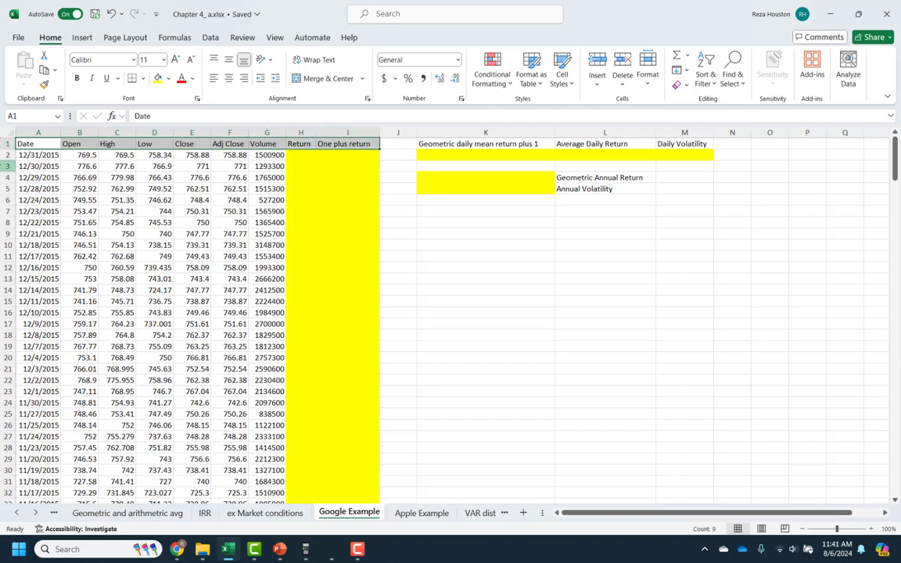
pyautogui.click(43, 155)
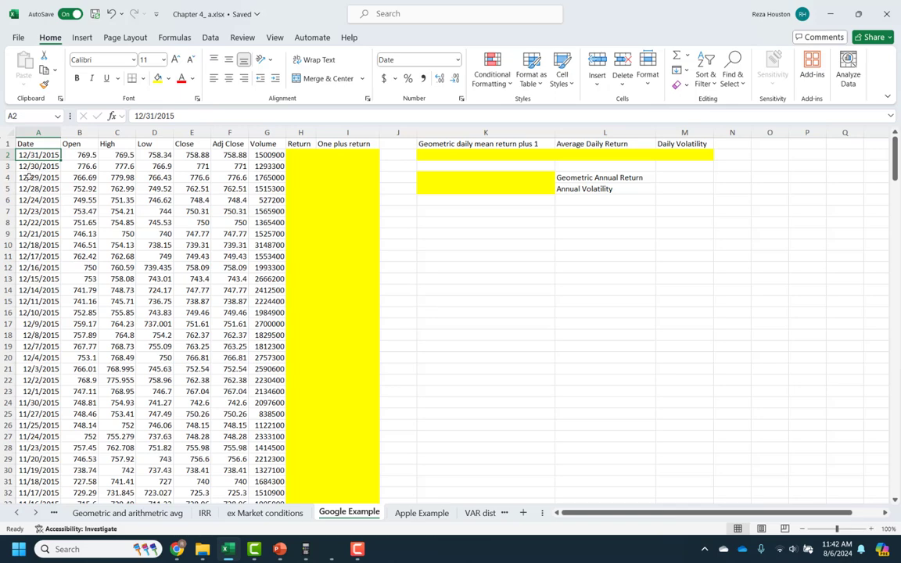
# Select the Date column entries from 12/31/2015 down to 1/2/2015 to examine the trading days in the year
pyautogui.click(28, 176)
pyautogui.hotkey('ctrl', 'shift', 'Down')
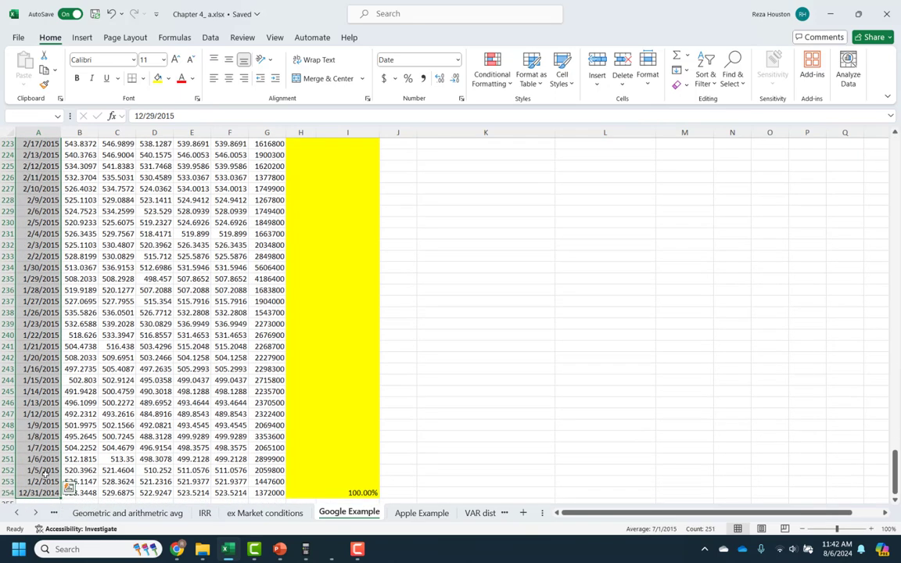
pyautogui.hotkey('ctrl', 'Home')
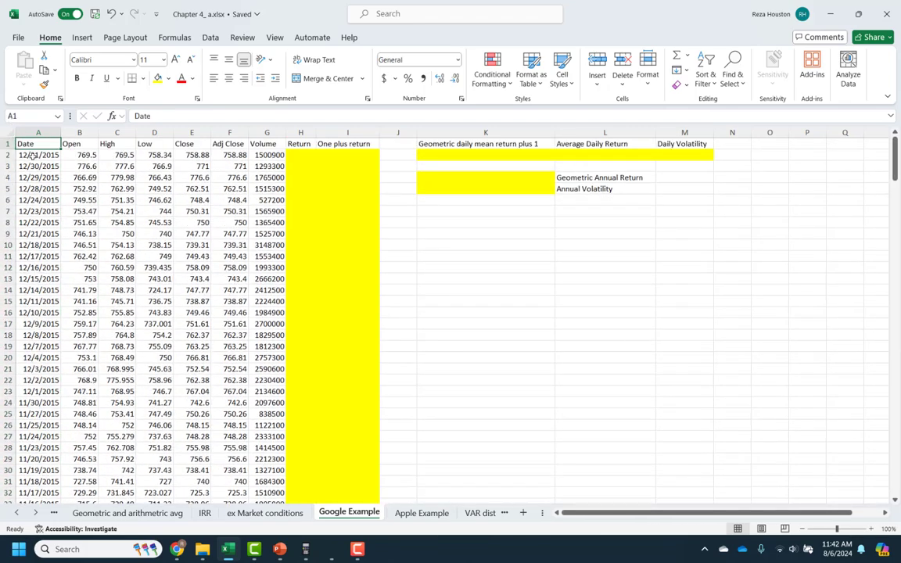
pyautogui.click(33, 154)
pyautogui.hotkey('ctrl', 'shift', 'Down')
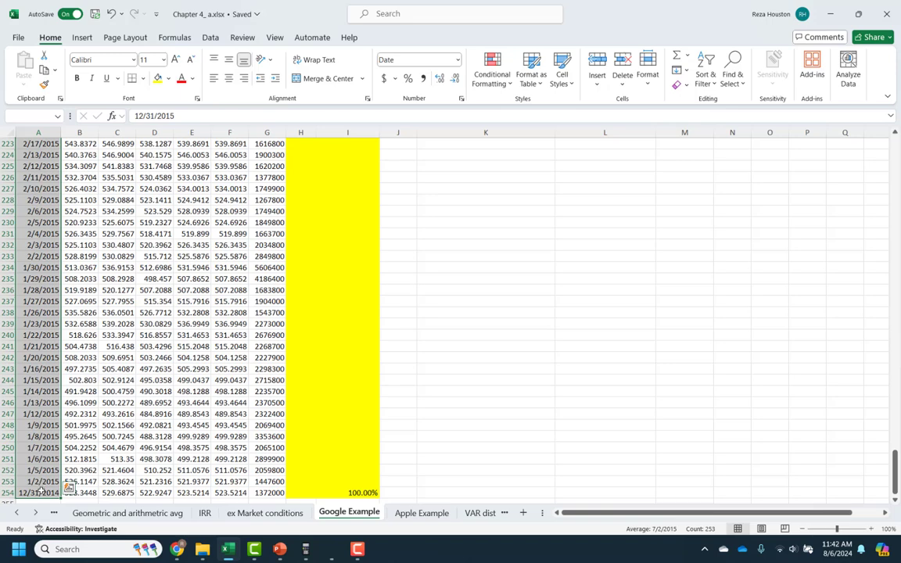
pyautogui.keyDown('shift'); pyautogui.click(38, 483); pyautogui.keyUp('shift')
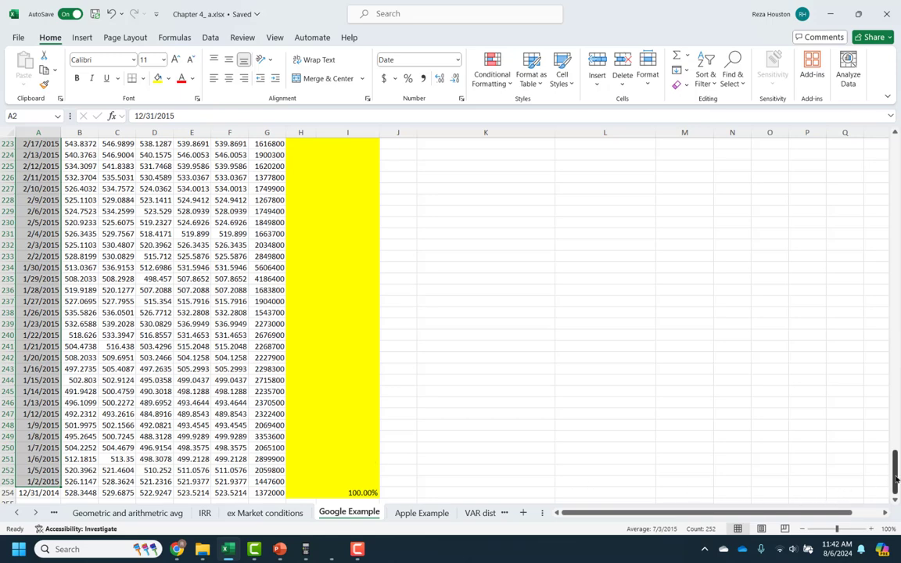
pyautogui.moveTo(895, 479); pyautogui.dragTo(895, 160)
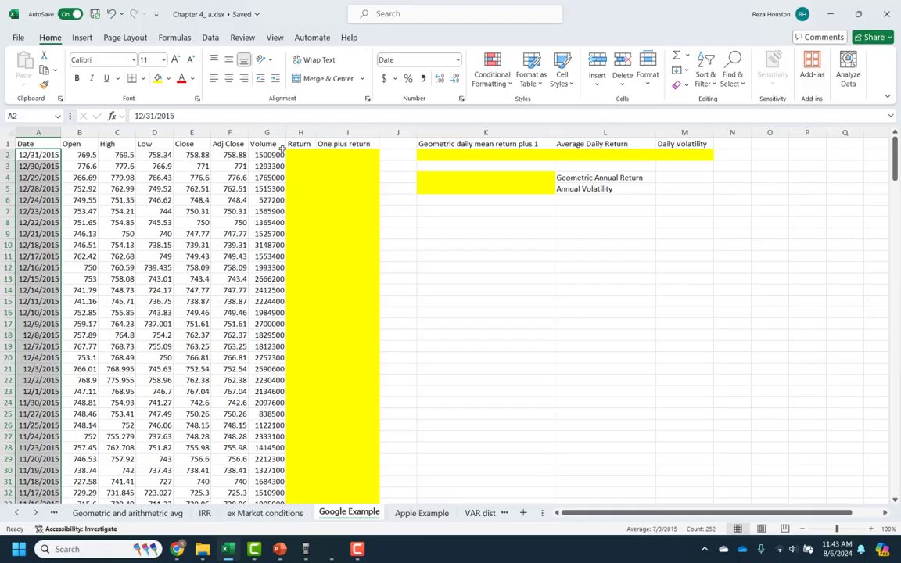
# Calculate the 12/31/2015 daily return in H2 from the adjusted close prices with =(F2-F3)/F3
pyautogui.click(297, 153)
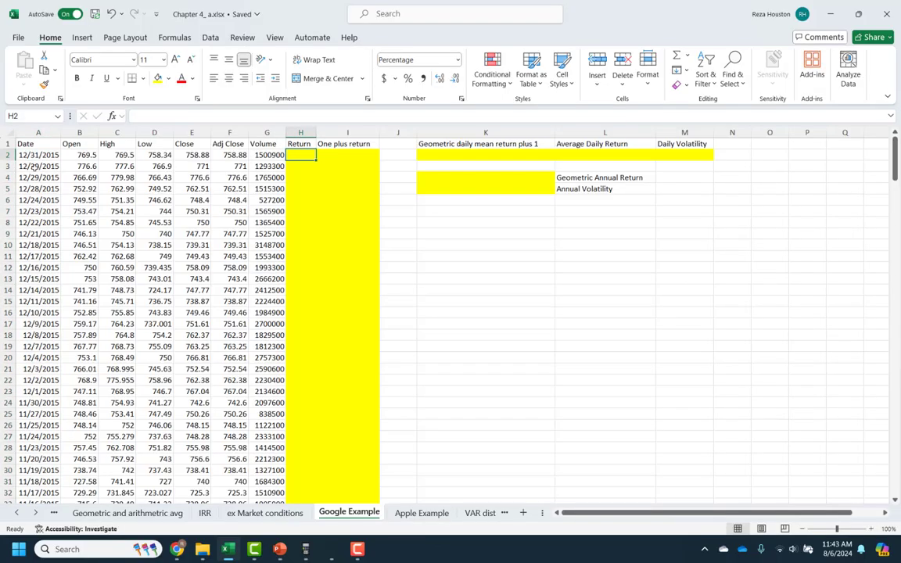
pyautogui.scroll(3, 34, 167)
pyautogui.scroll(2, 35, 166)
pyautogui.moveTo(266, 215); pyautogui.dragTo(64, 158)
pyautogui.click(65, 157)
pyautogui.click(530, 175)
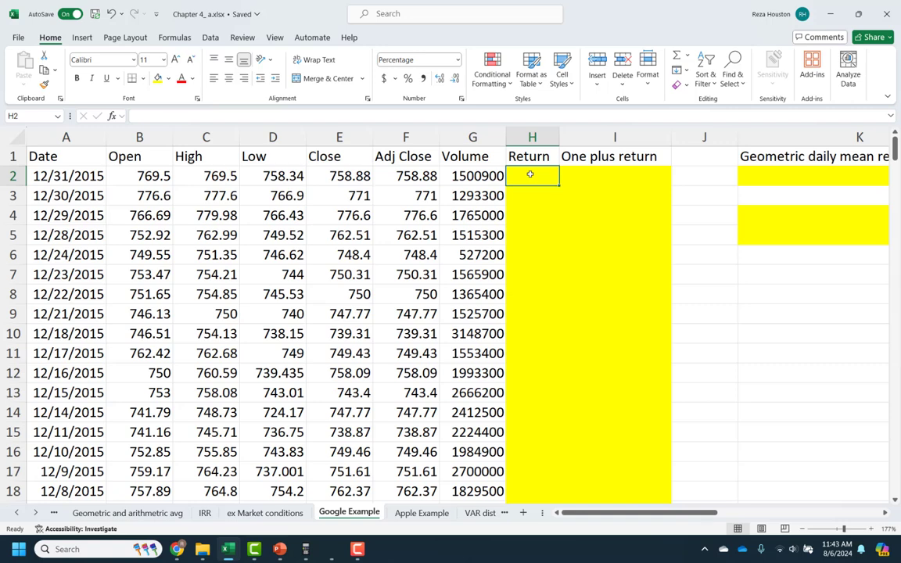
pyautogui.write('=')
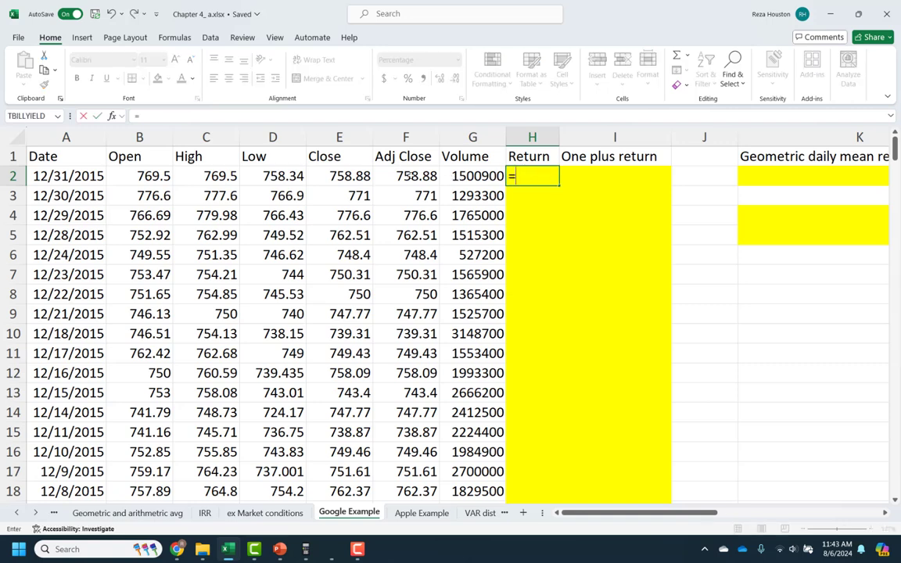
pyautogui.write('(')
pyautogui.click(407, 174)
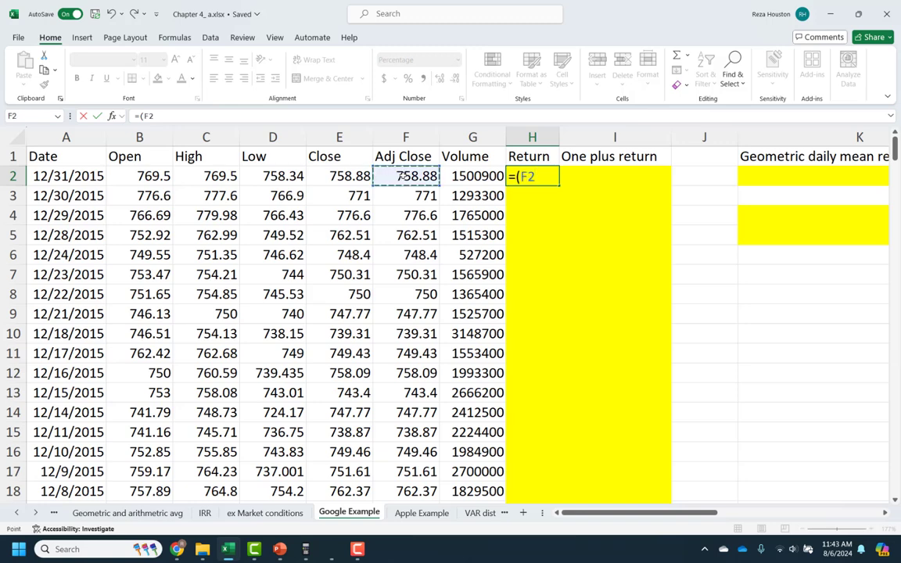
pyautogui.write('-')
pyautogui.click(401, 193)
pyautogui.write(')')
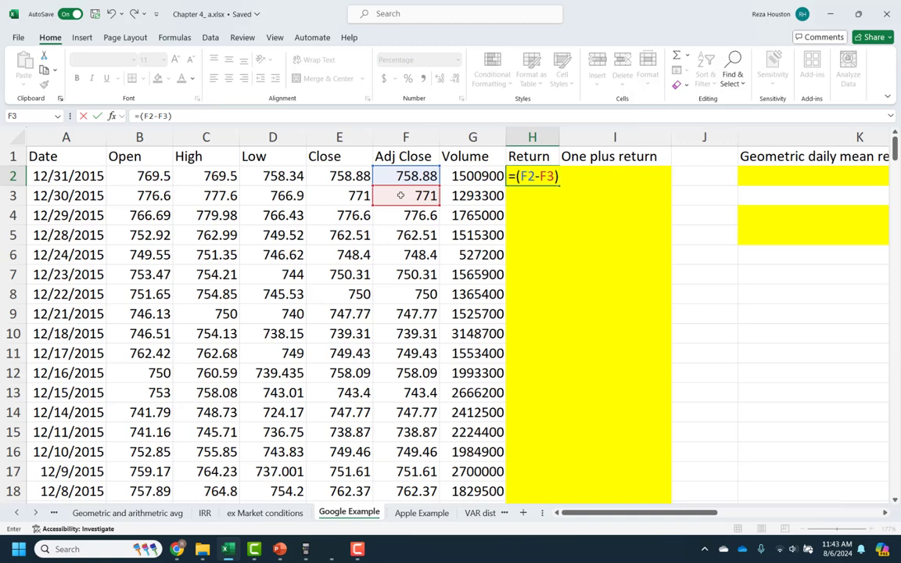
pyautogui.write('/')
pyautogui.click(400, 195)
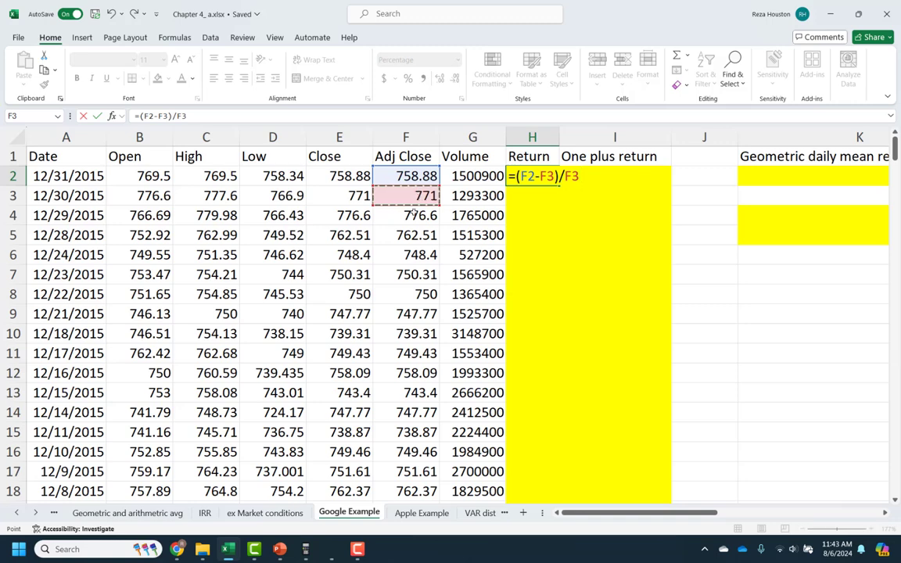
pyautogui.press('Return')
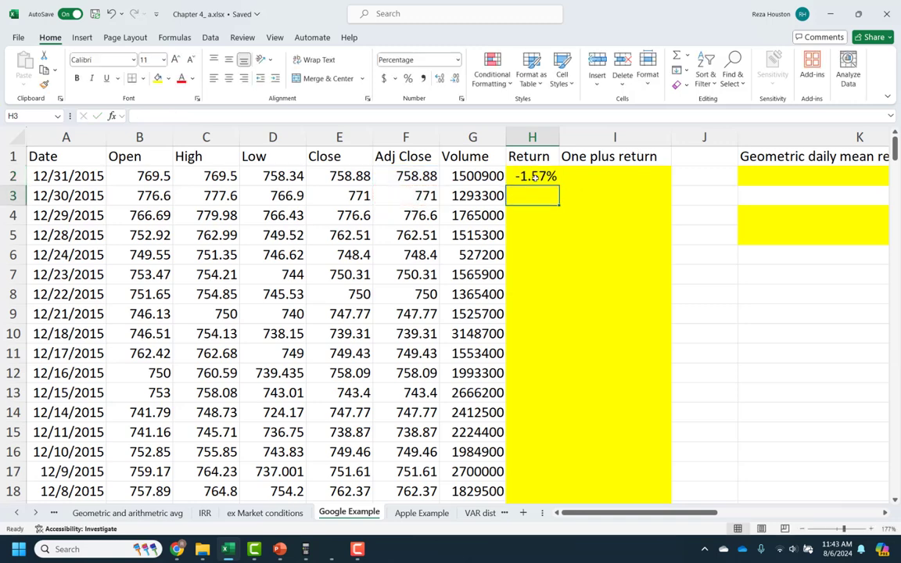
# Fill the return formula from H2 down the Return column to the last data row
pyautogui.click(534, 178)
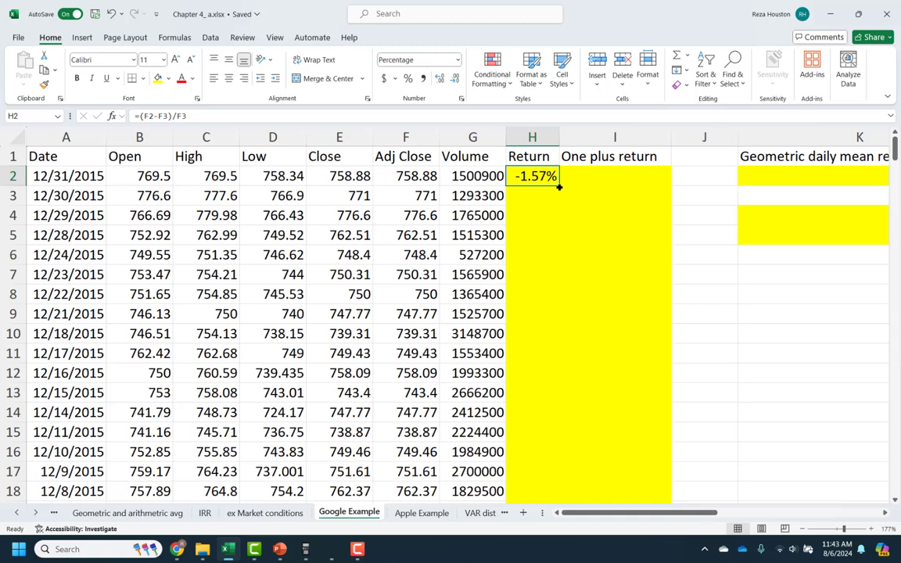
pyautogui.moveTo(559, 188)
pyautogui.mouseDown()
pyautogui.moveTo(567, 350)
pyautogui.moveTo(571, 200)
pyautogui.moveTo(560, 187)
pyautogui.mouseUp()
pyautogui.doubleClick(560, 184)
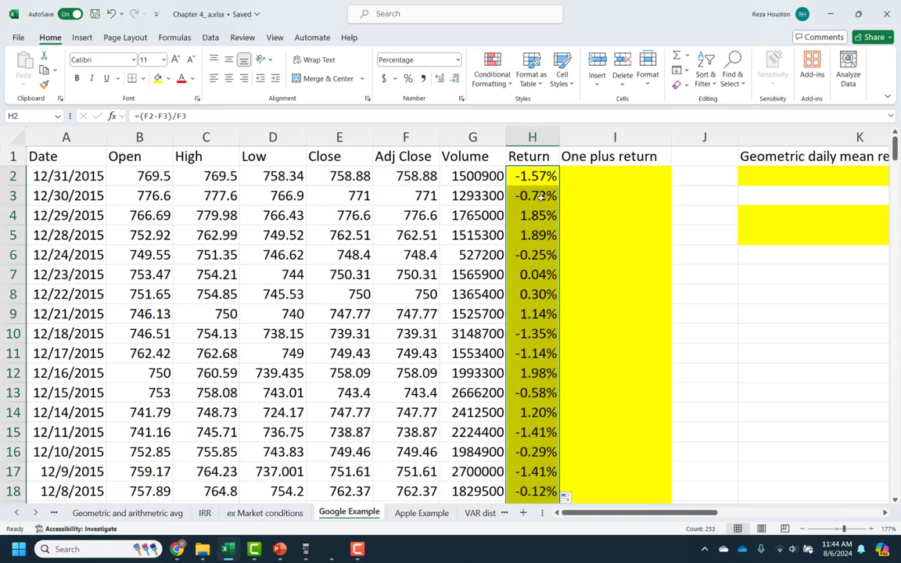
# Examine the filled Return column from H3 down past its last entries around row 254
pyautogui.click(540, 198)
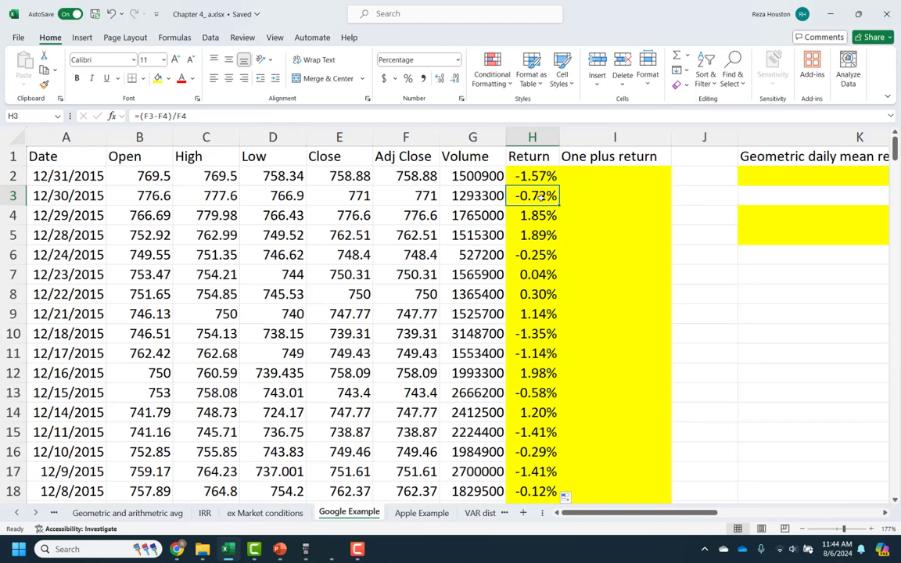
pyautogui.hotkey('ctrl', 'shift', 'Down')
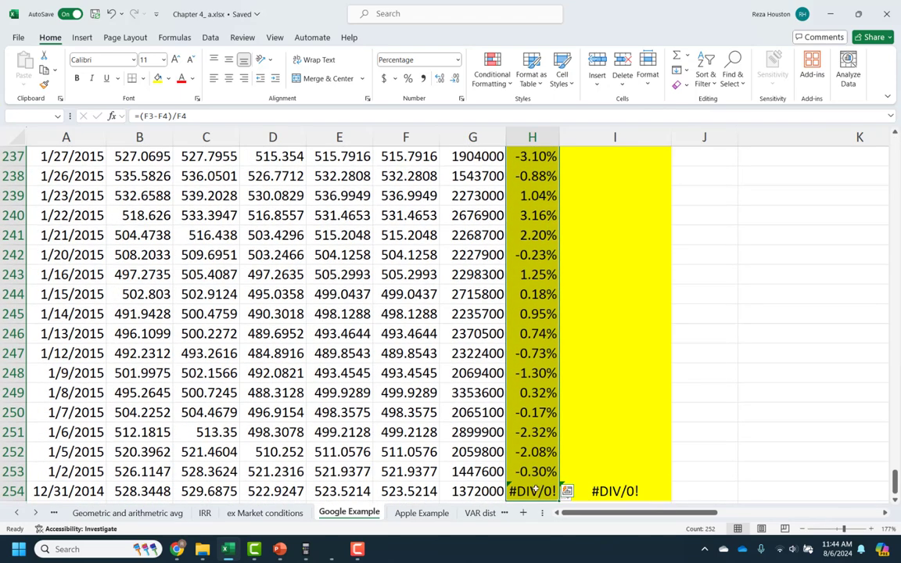
pyautogui.click(535, 489)
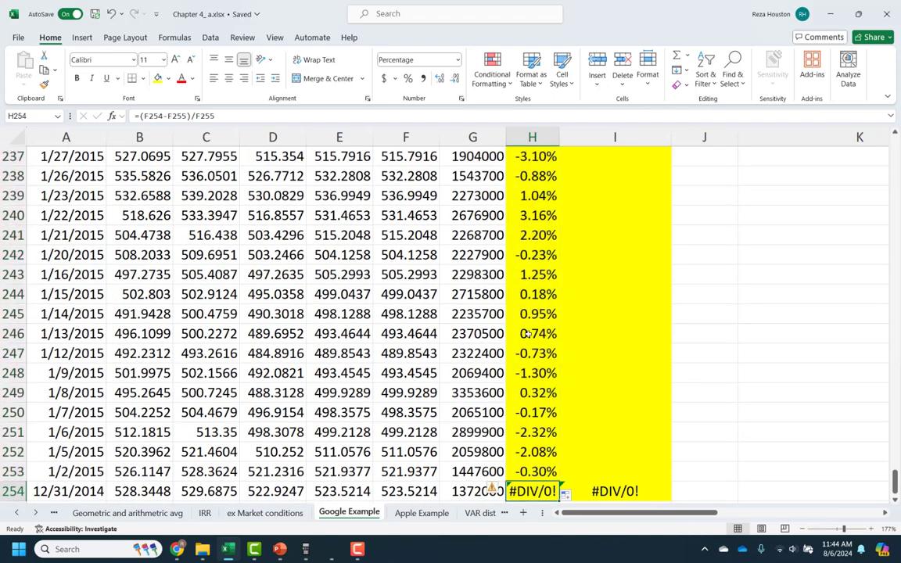
pyautogui.press('Up')
pyautogui.press('Up')
pyautogui.press('Up')
pyautogui.press('Up')
pyautogui.press('Up')
pyautogui.press('Up')
pyautogui.press('Up')
pyautogui.press('Down')
pyautogui.press('Down')
pyautogui.press('Down')
pyautogui.press('Down')
pyautogui.press('Down')
pyautogui.press('Down')
pyautogui.press('Down')
pyautogui.press('Down')
pyautogui.press('Down')
pyautogui.press('Down')
pyautogui.press('Down')
pyautogui.press('Down')
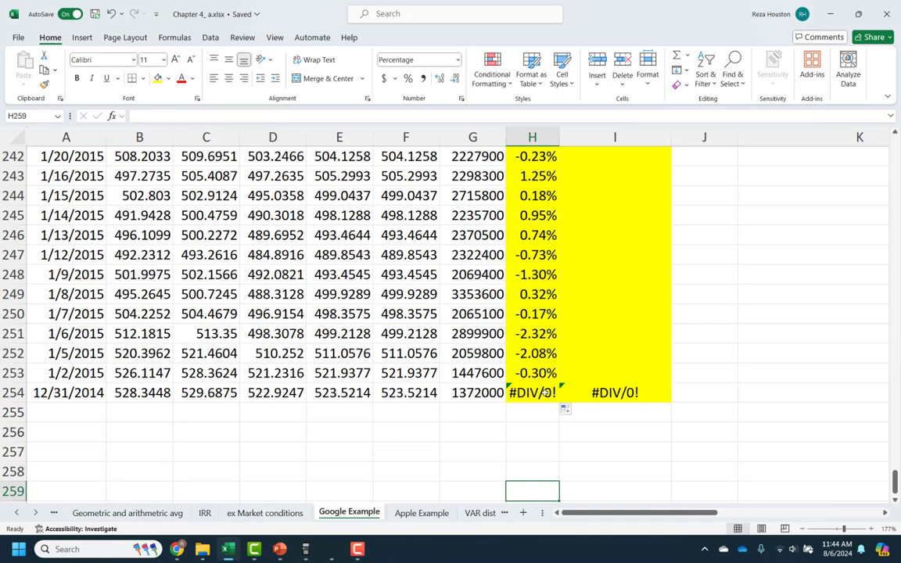
# Inspect the return formula in H254 for the 12/31/2014 row and clear that cell
pyautogui.click(403, 394)
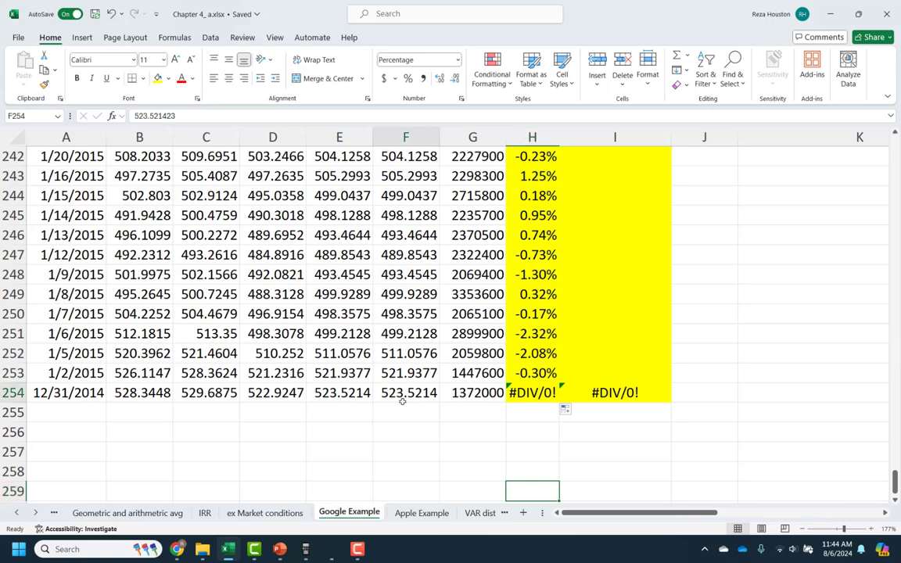
pyautogui.click(550, 396)
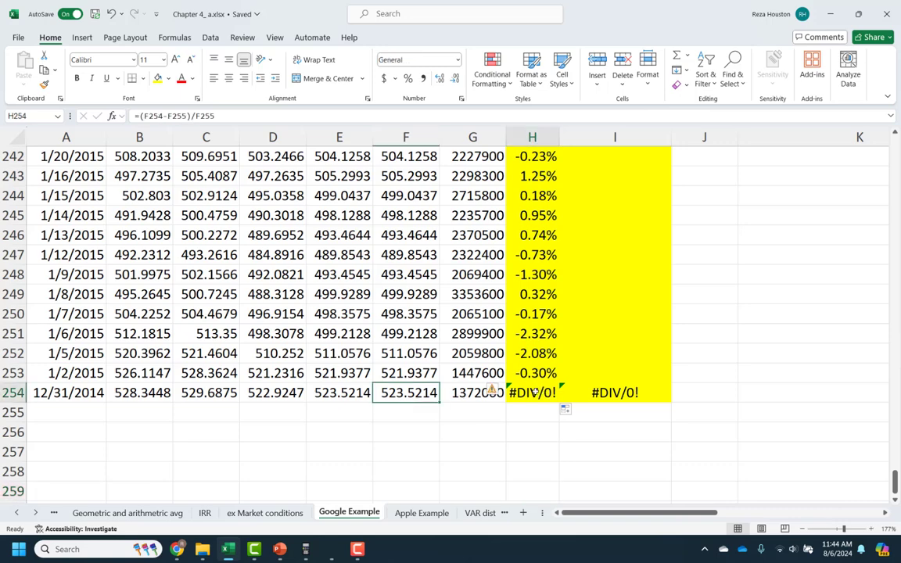
pyautogui.press('F2')
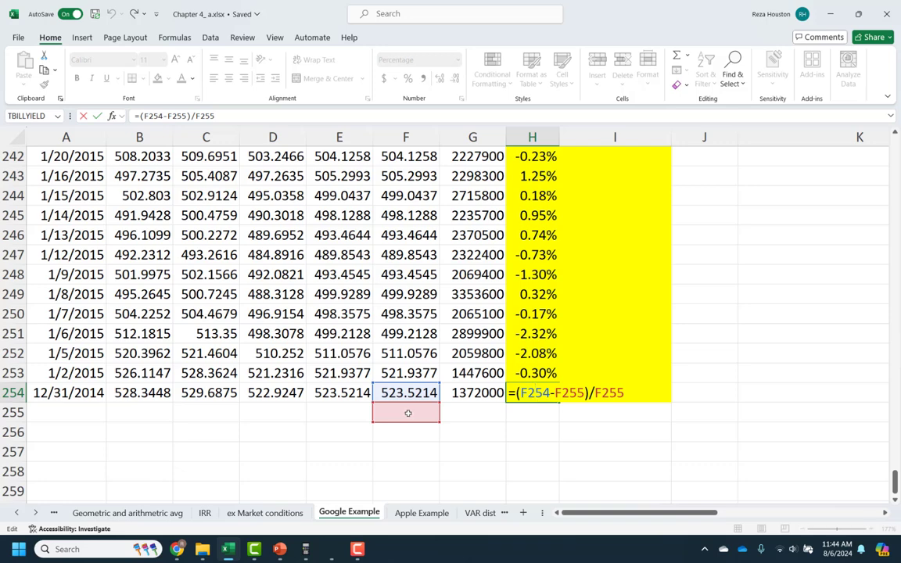
pyautogui.press('Return')
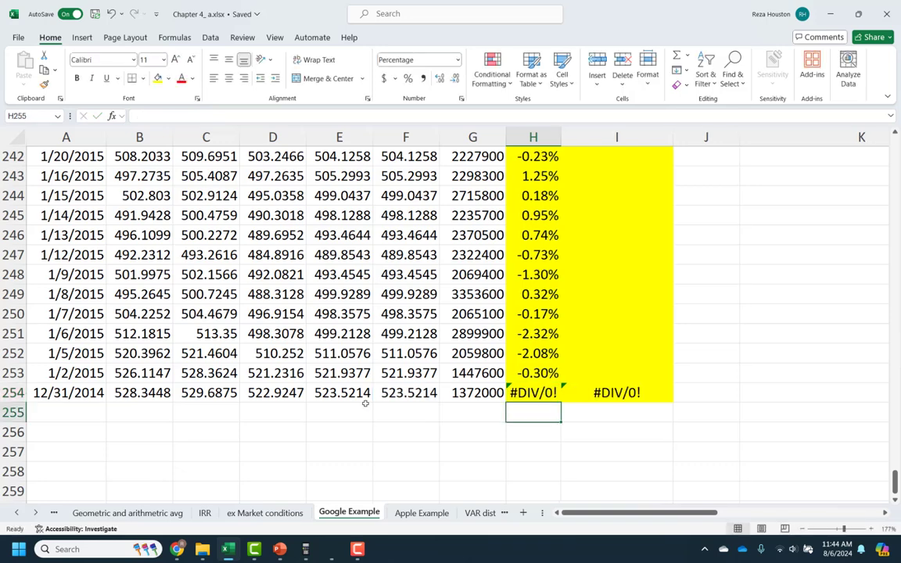
pyautogui.click(546, 391)
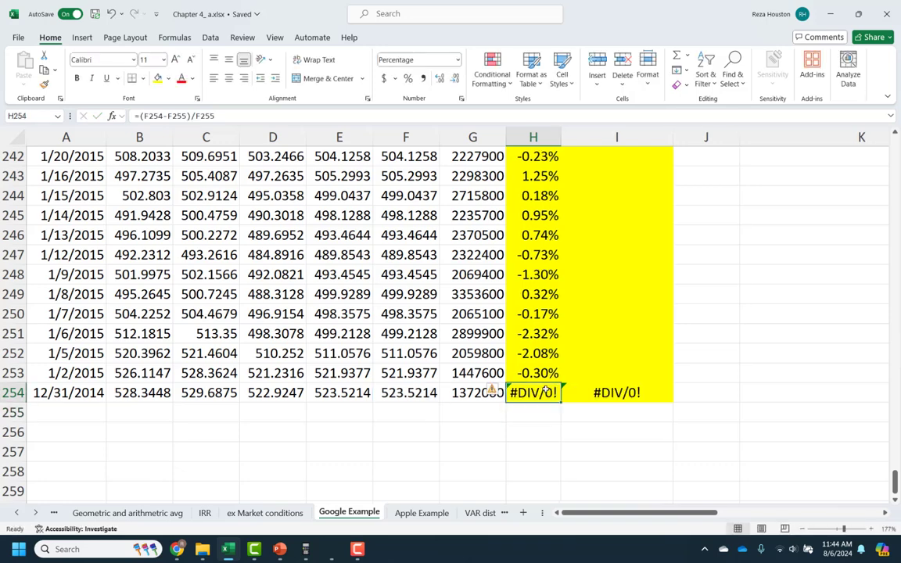
pyautogui.press('Delete')
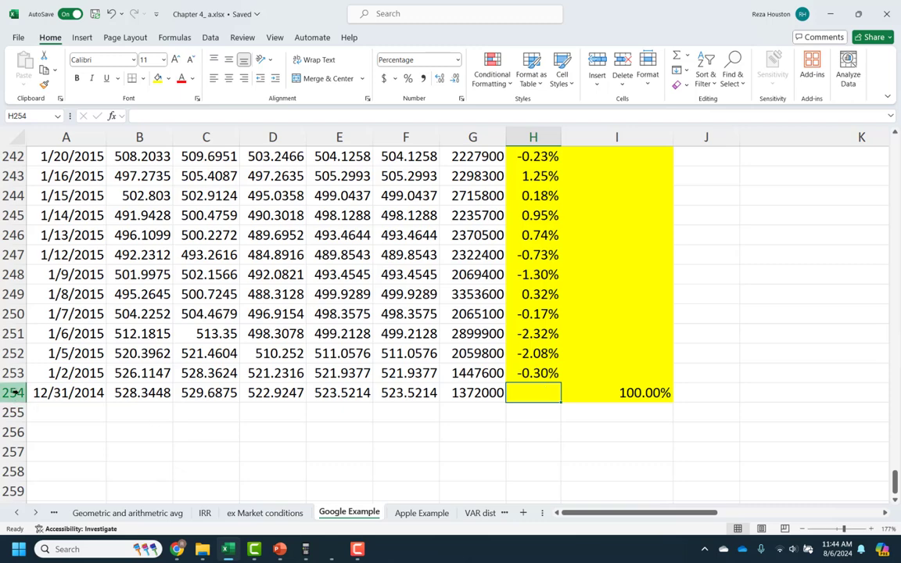
# Examine the 1/2/2015 and 12/31/2014 rows, the return formula in H253, and the Adj Close column up to the first return
pyautogui.click(14, 392)
pyautogui.click(15, 373)
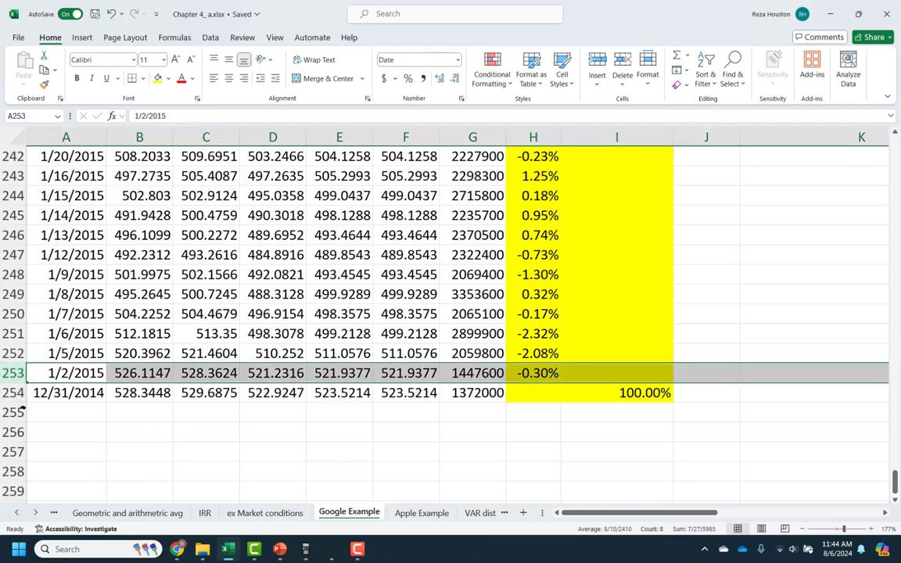
pyautogui.click(65, 393)
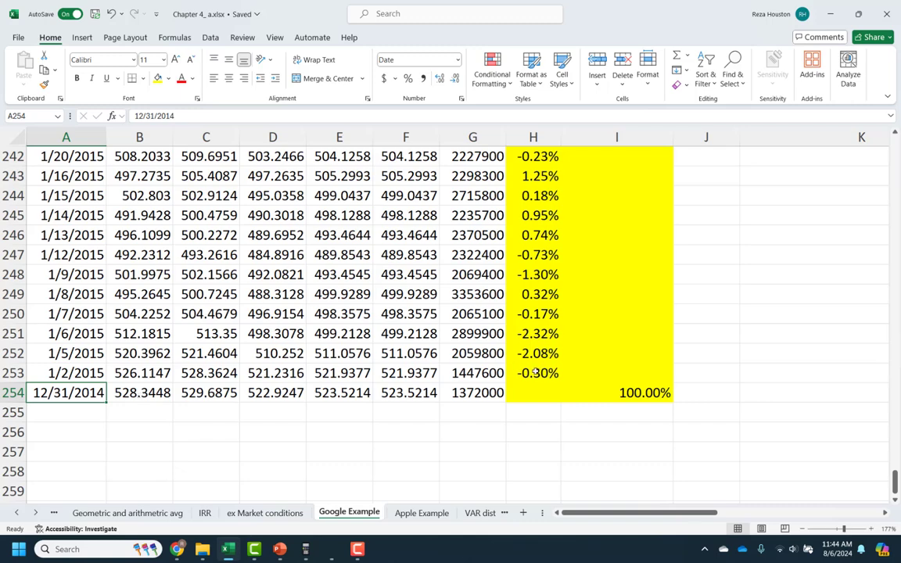
pyautogui.click(534, 375)
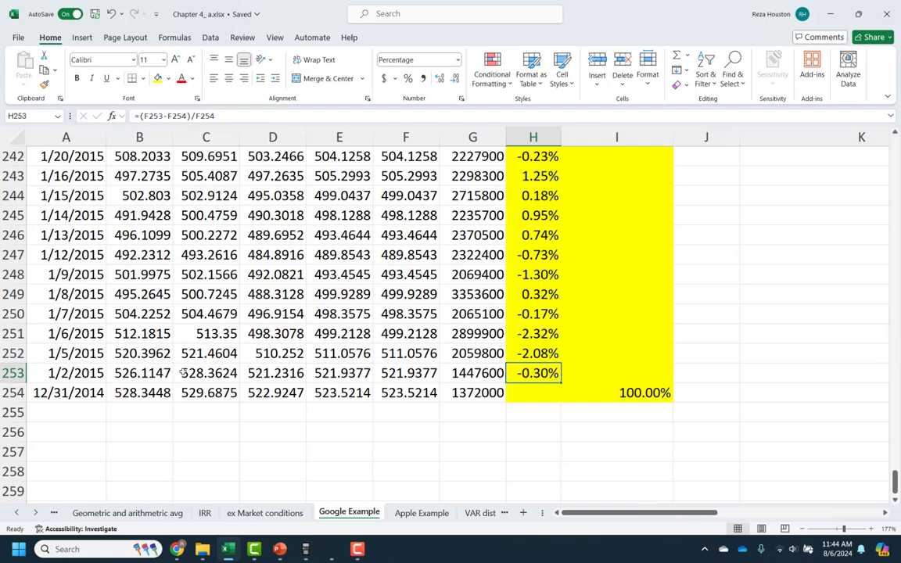
pyautogui.click(395, 374)
pyautogui.hotkey('ctrl', 'shift', 'Up')
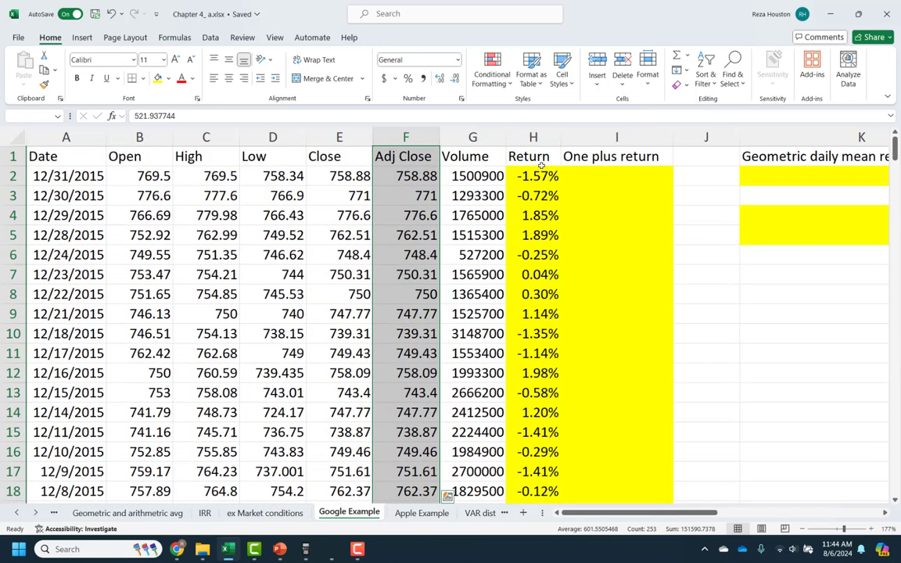
pyautogui.click(518, 173)
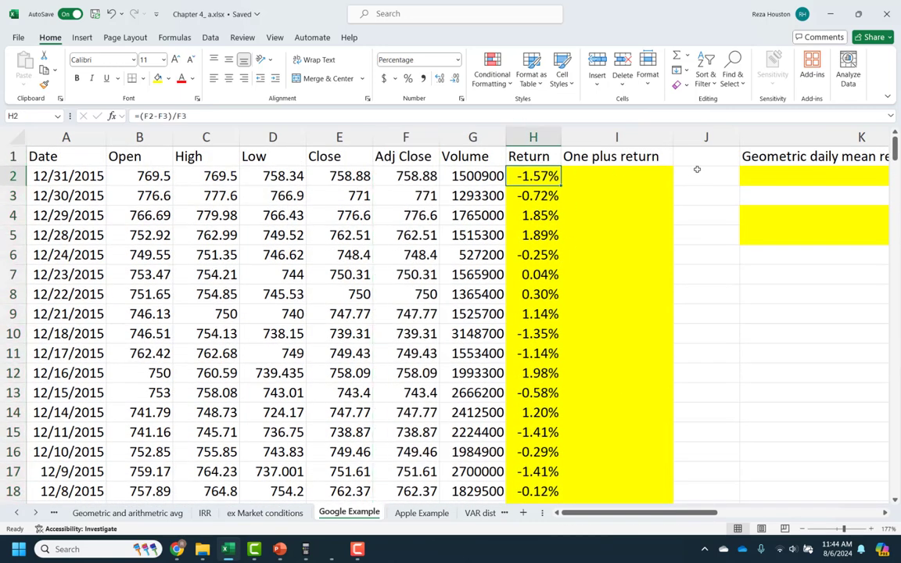
# Review the empty result cells for geometric daily mean, average daily return, daily volatility and one plus return
pyautogui.hscroll(3, 817, 172)
pyautogui.click(760, 173)
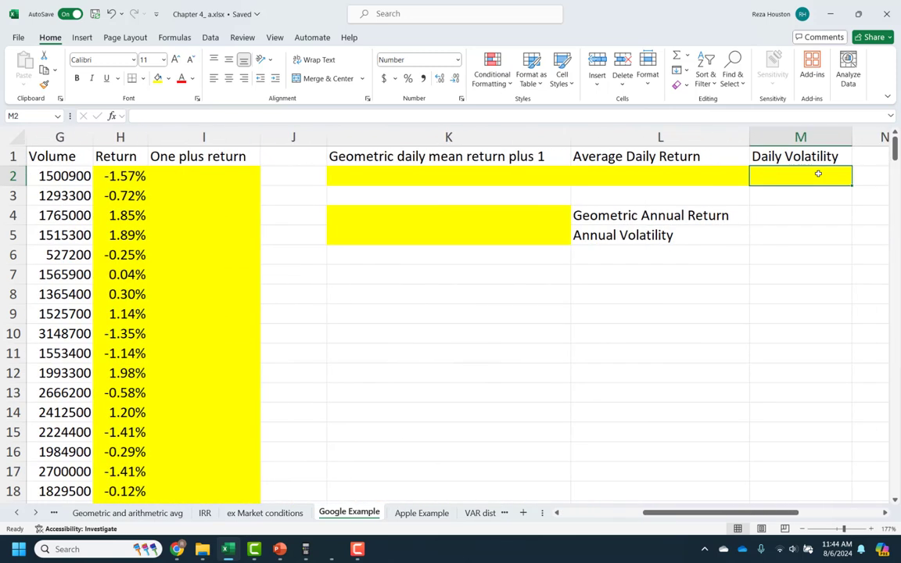
pyautogui.click(508, 176)
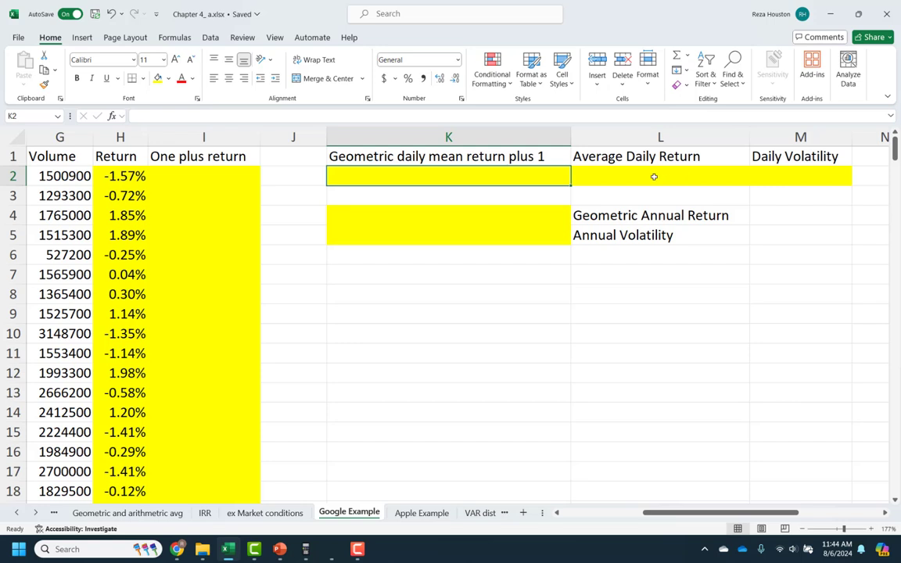
pyautogui.click(654, 176)
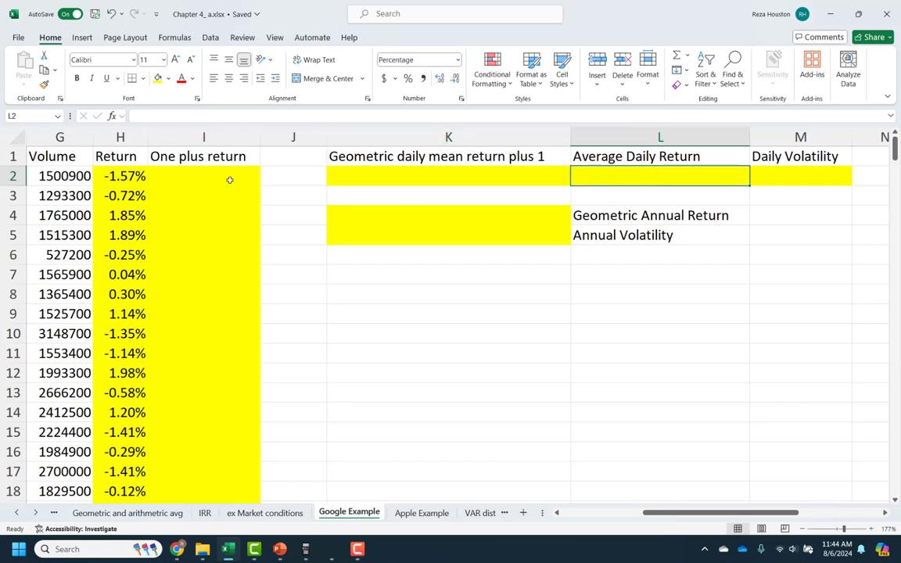
pyautogui.click(179, 176)
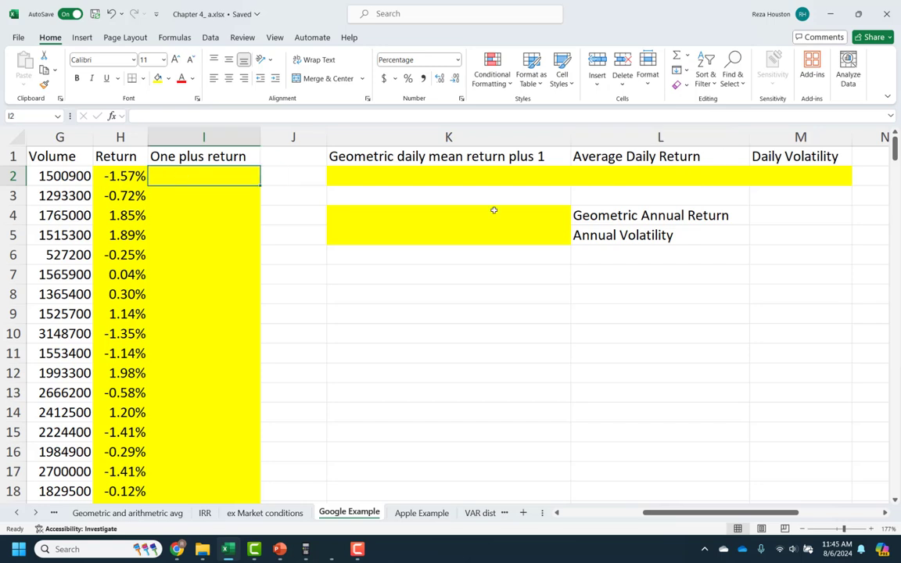
# Change the heading in L1 to Arithmetic Average Daily Return and autofit column L to it
pyautogui.click(617, 175)
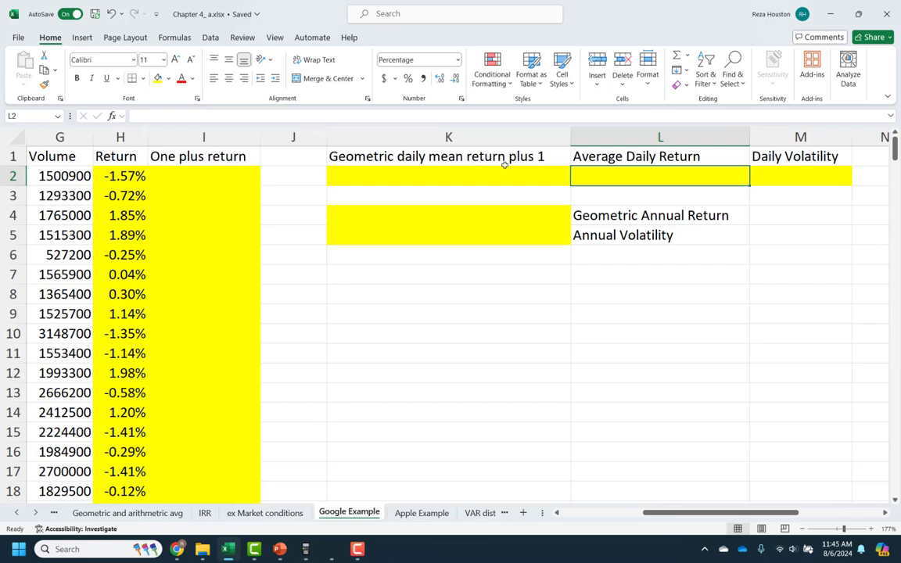
pyautogui.doubleClick(574, 155)
pyautogui.write('Arit')
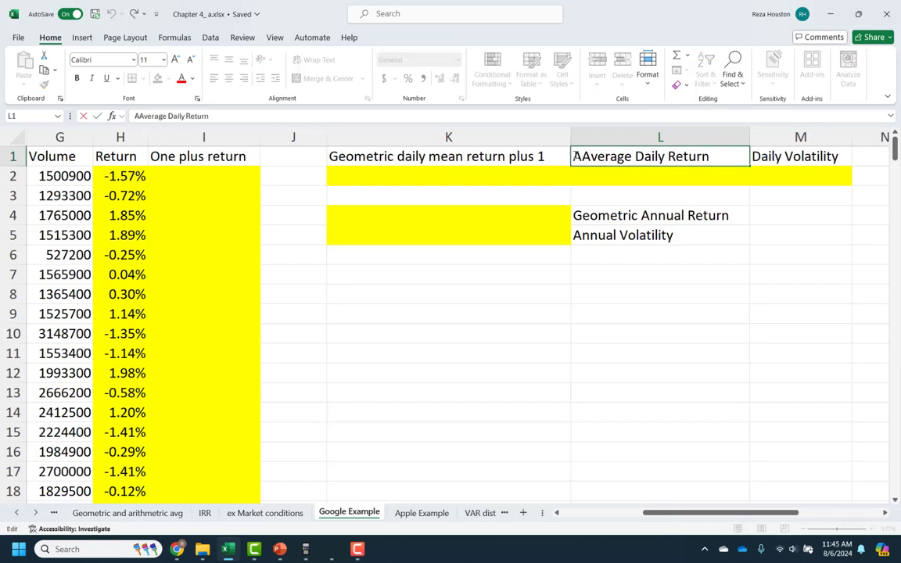
pyautogui.write('hmetic')
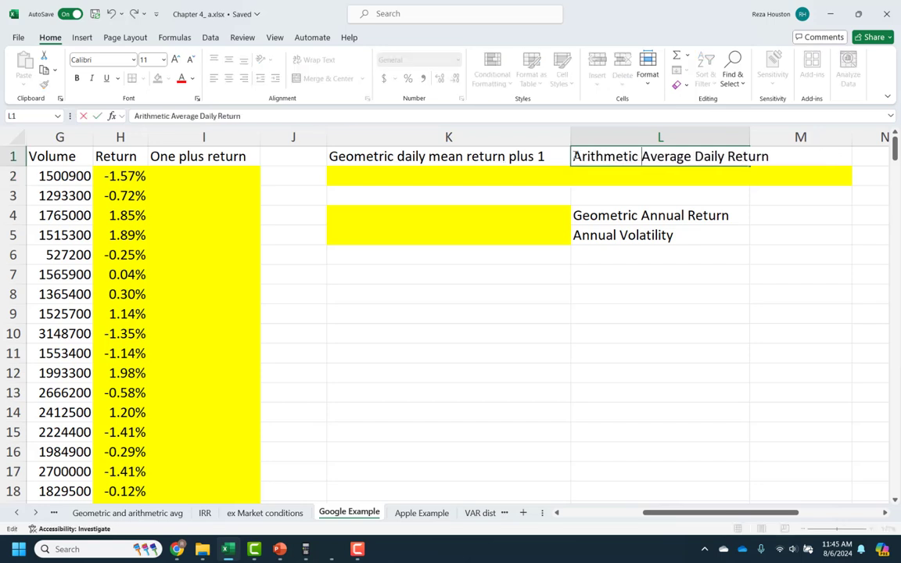
pyautogui.press('Return')
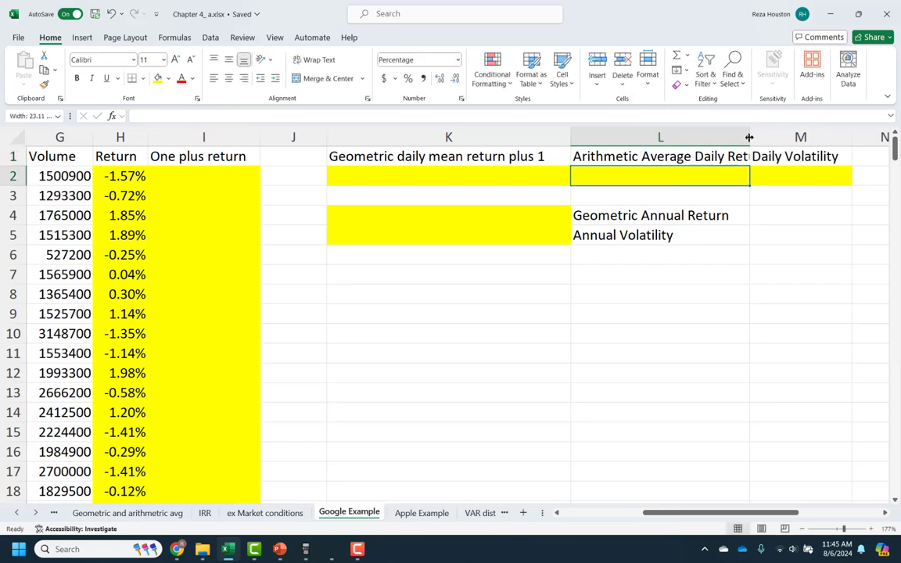
pyautogui.doubleClick(749, 136)
# Calculate the arithmetic average daily return in L2 with =AVERAGE(H2:H253)
pyautogui.write('=')
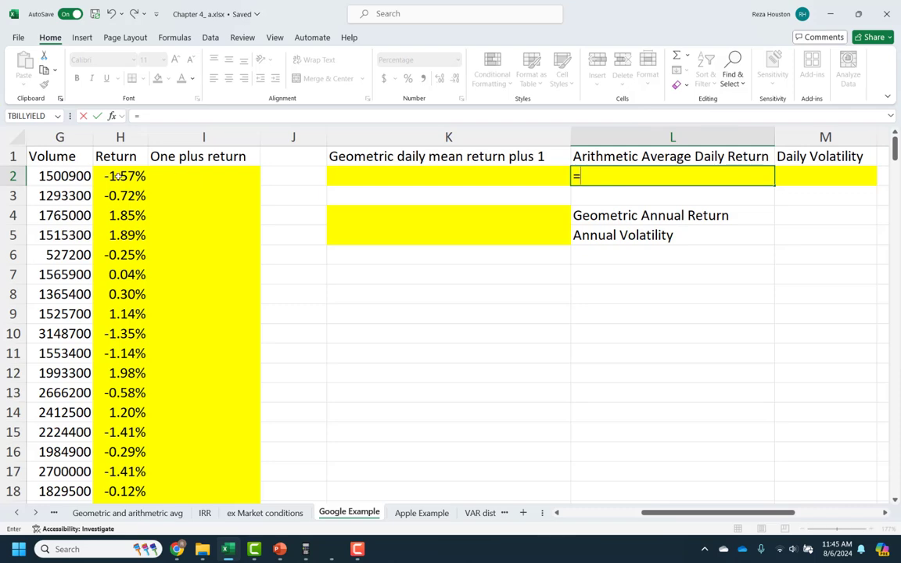
pyautogui.write('average(')
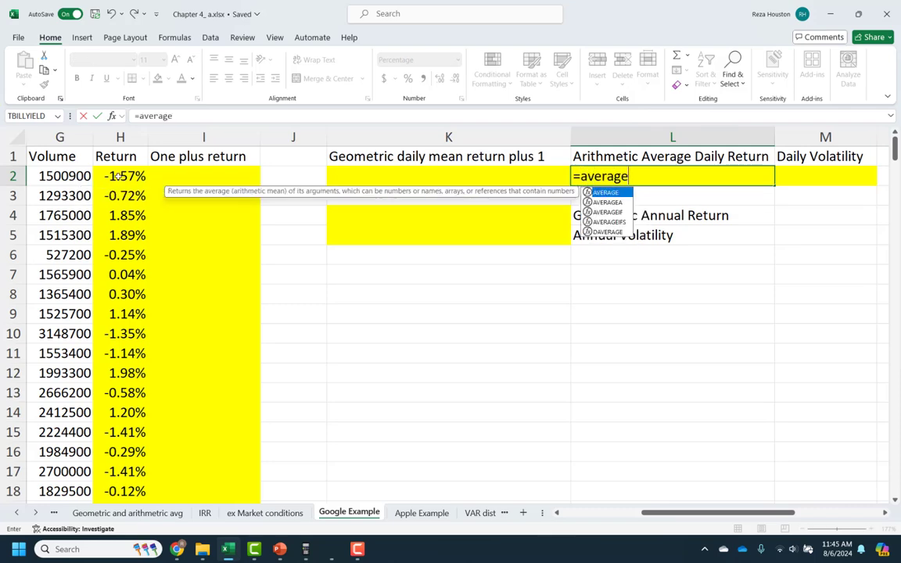
pyautogui.click(125, 176)
pyautogui.hotkey('ctrl', 'shift', 'Down')
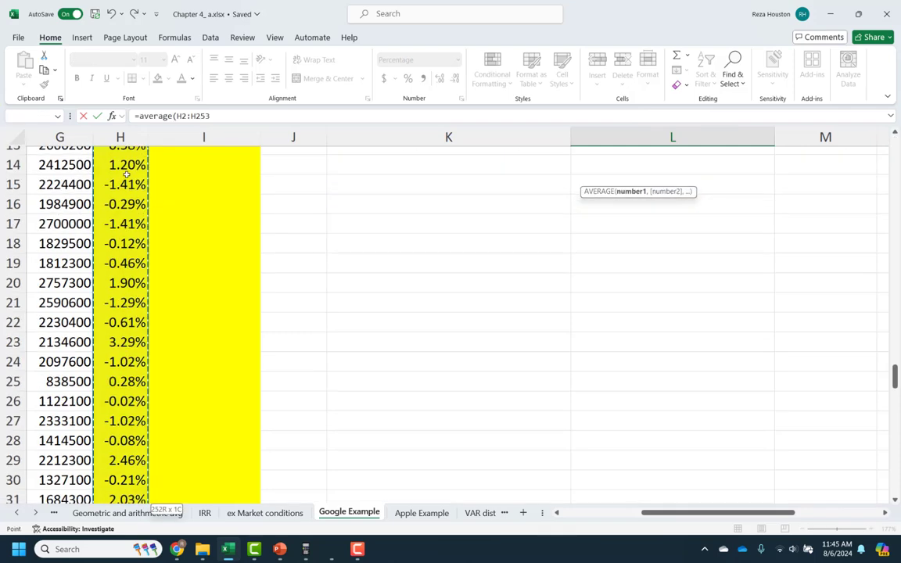
pyautogui.press('Return')
pyautogui.press('Up')
pyautogui.press('Up')
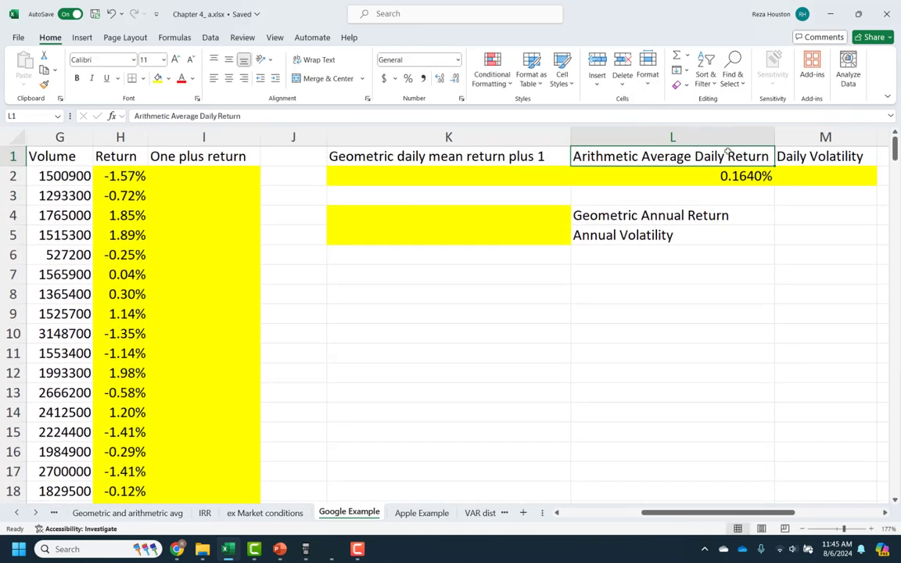
# Remove the yellow fill from K2 below the Geometric daily mean return plus 1 heading
pyautogui.click(498, 179)
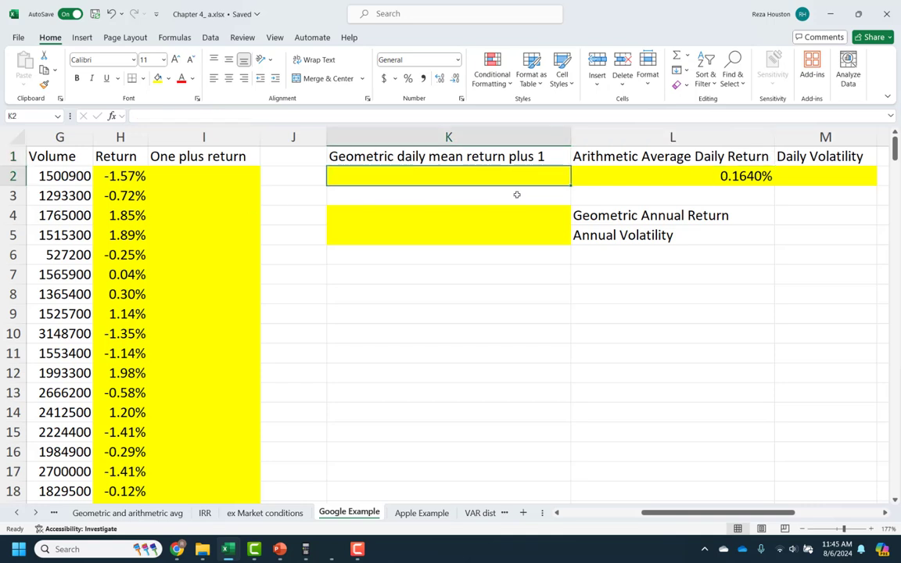
pyautogui.click(543, 215)
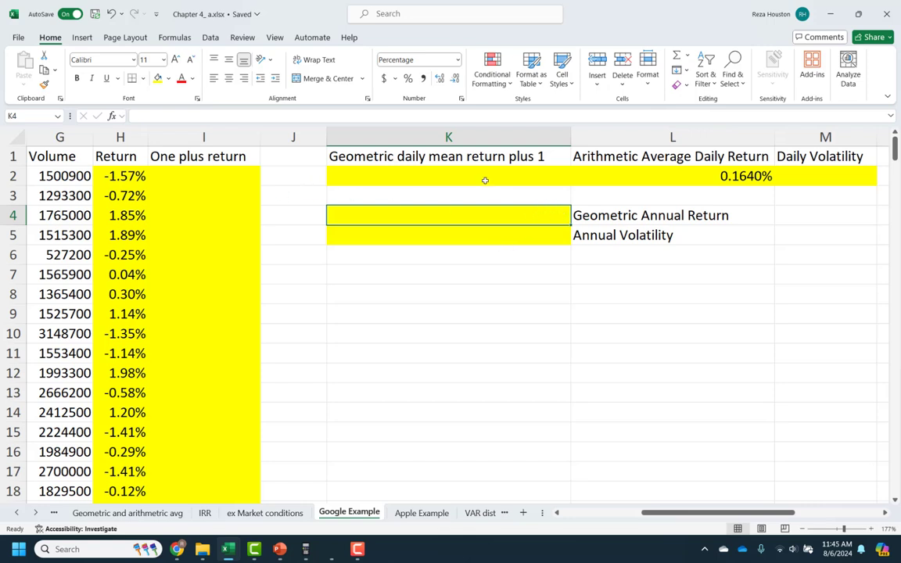
pyautogui.click(437, 173)
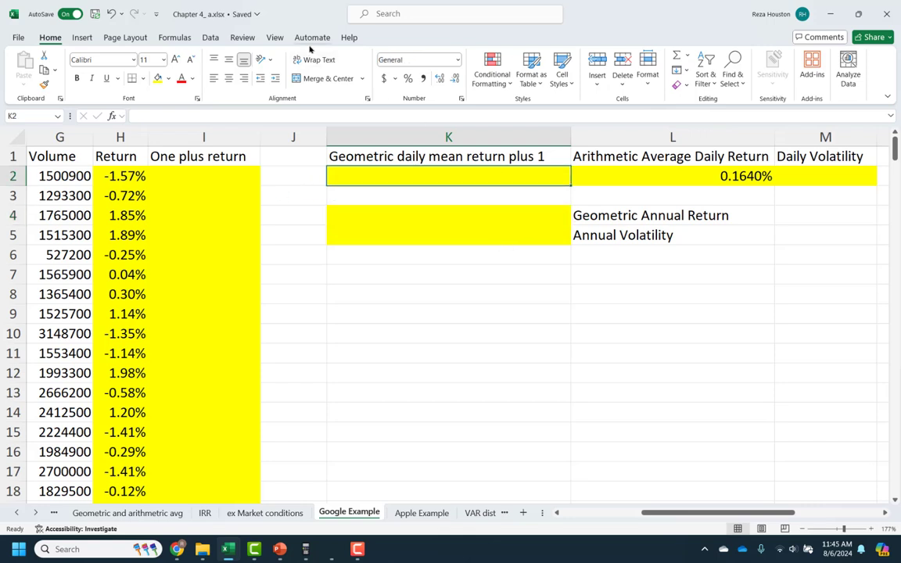
pyautogui.click(168, 78)
pyautogui.click(181, 207)
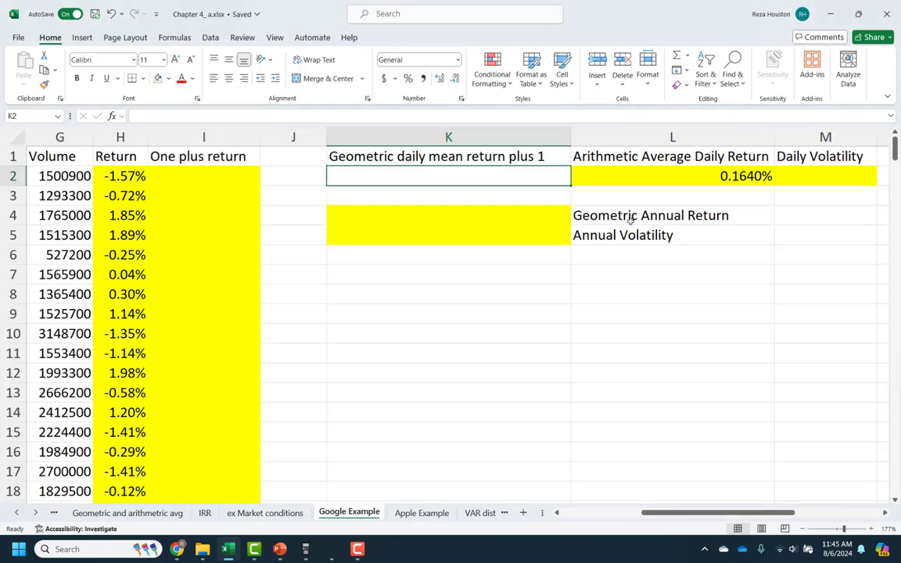
# Calculate the first One plus return value in I2 with =1+H2
pyautogui.click(800, 181)
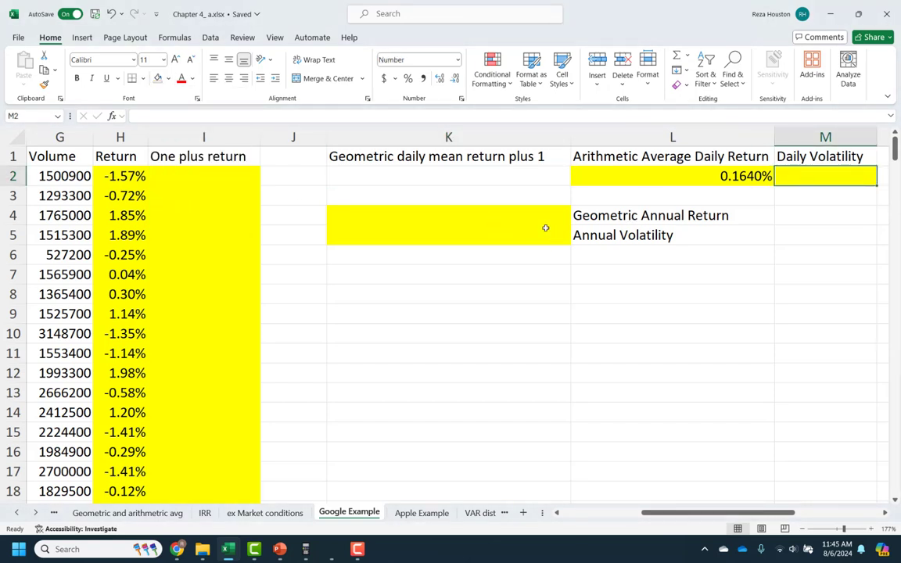
pyautogui.click(473, 208)
pyautogui.click(242, 174)
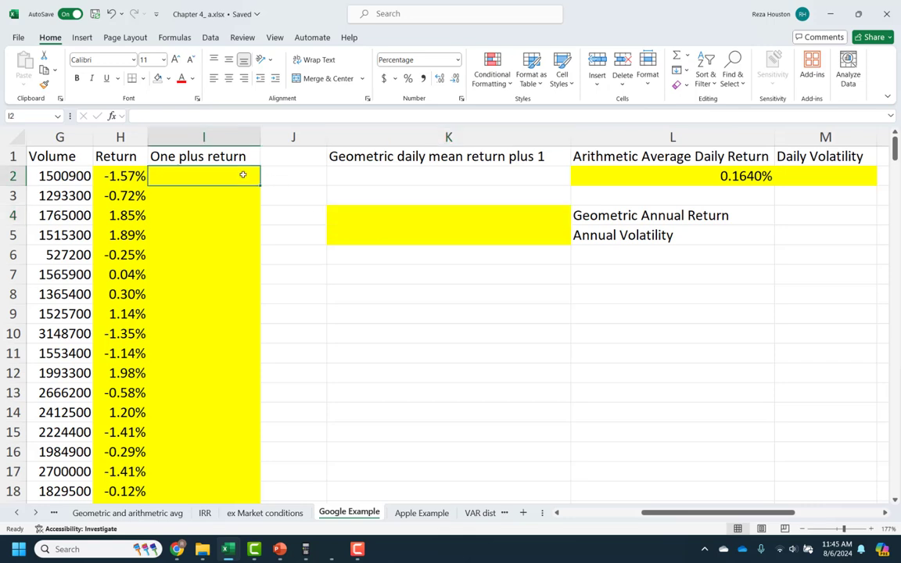
pyautogui.write('=')
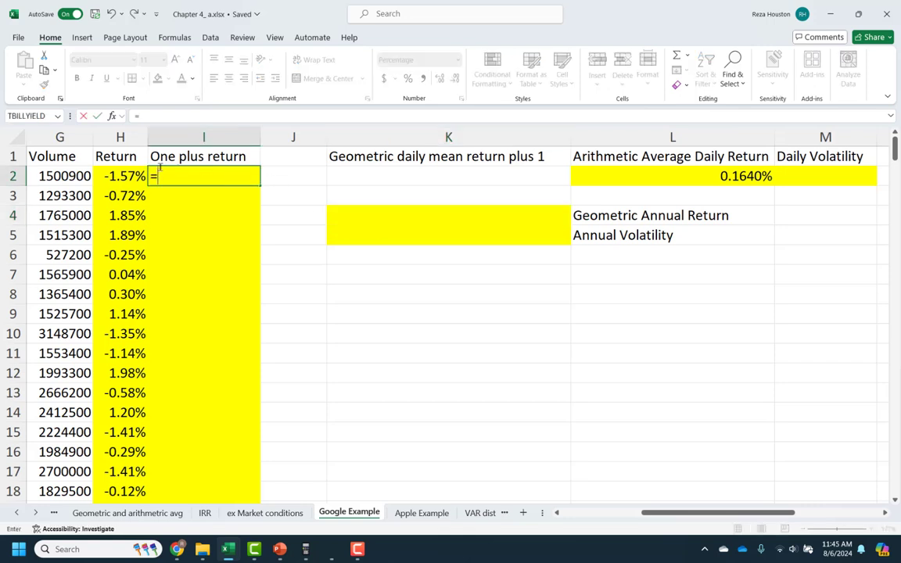
pyautogui.click(114, 175)
pyautogui.press('BackSpace')
pyautogui.press('BackSpace')
pyautogui.write('1+')
pyautogui.click(116, 175)
pyautogui.press('Return')
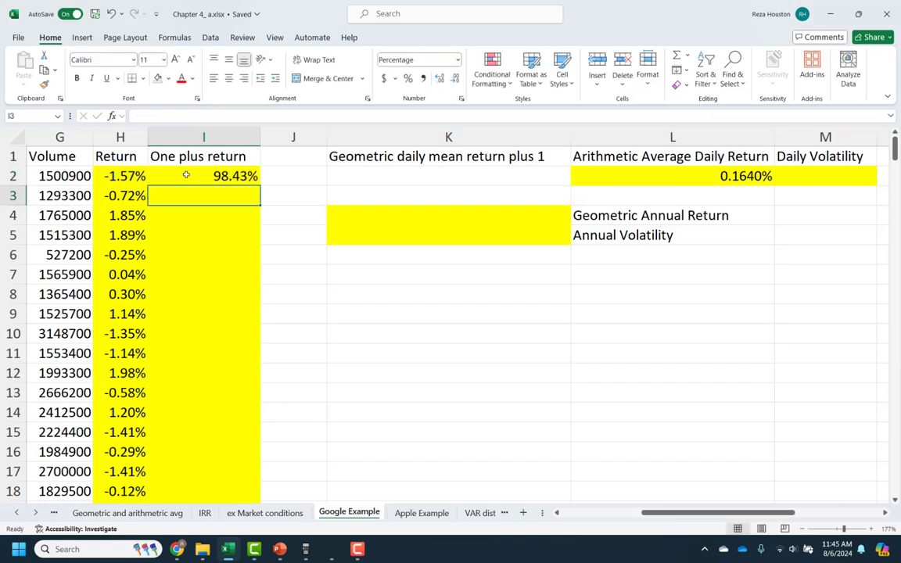
# Fill the One plus return formula from I2 down through the rest of column I
pyautogui.click(244, 176)
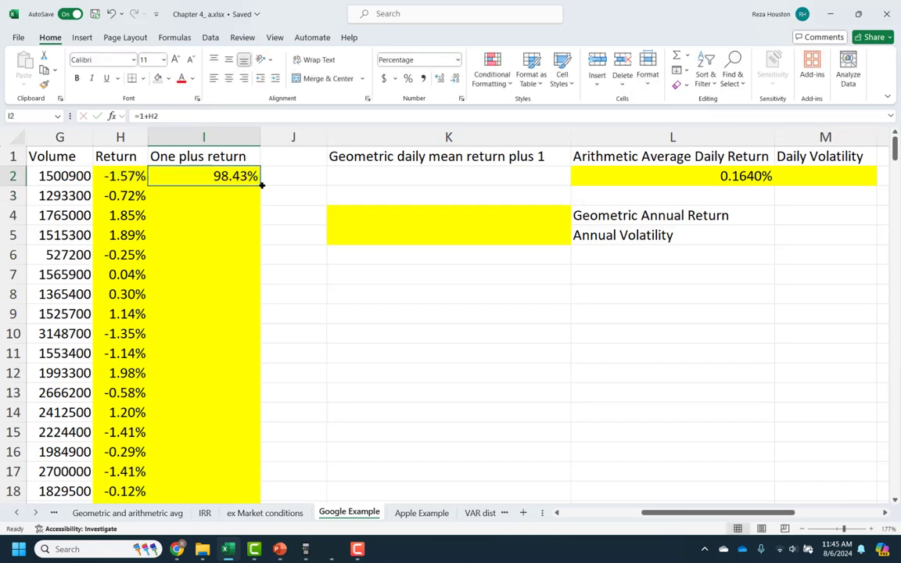
pyautogui.doubleClick(261, 185)
pyautogui.click(229, 246)
pyautogui.hotkey('ctrl', 'shift', 'Down')
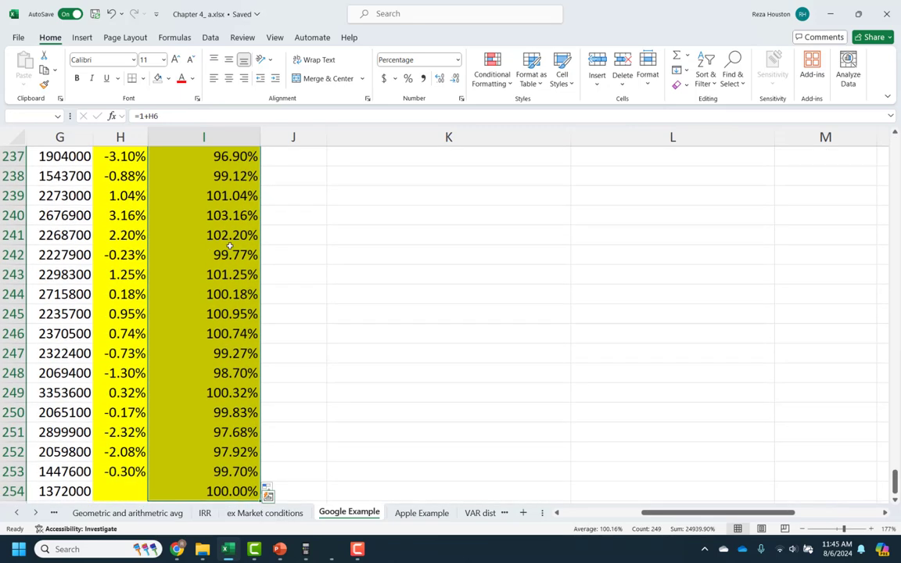
# Clear the surplus One plus return value in I254, beside the 12/31/2014 row that has no return
pyautogui.click(225, 493)
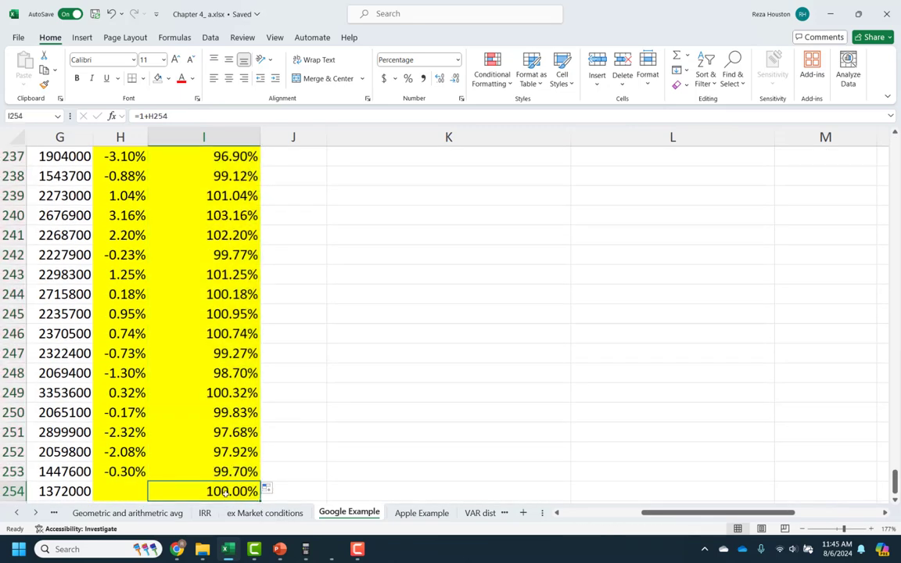
pyautogui.press('Delete')
pyautogui.moveTo(96, 492); pyautogui.dragTo(47, 493)
pyautogui.click(548, 466)
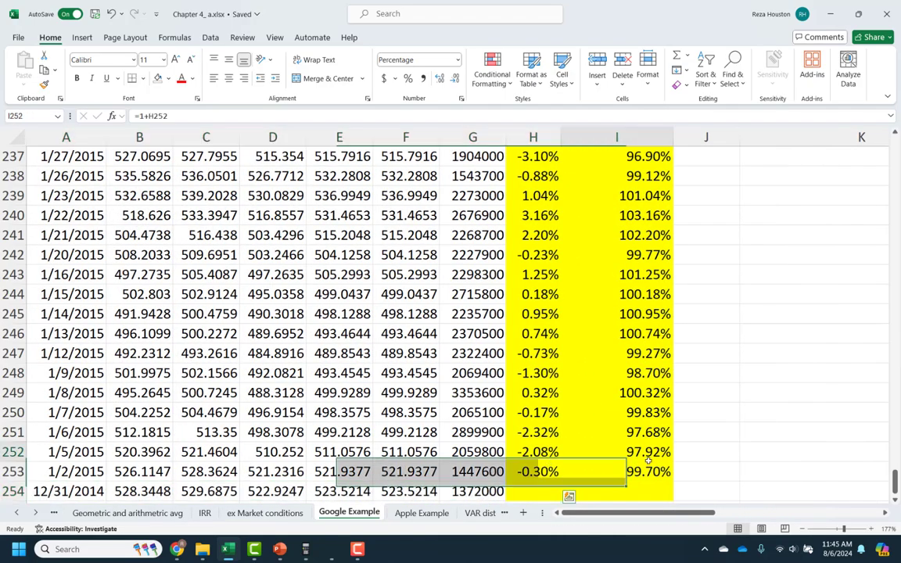
# Shorten the heading in K1 to Geometric daily mean return
pyautogui.click(617, 452)
pyautogui.hotkey('ctrl', 'shift', 'Up')
pyautogui.scroll(-10, 647, 460)
pyautogui.hotkey('ctrl', 'shift', 'Up')
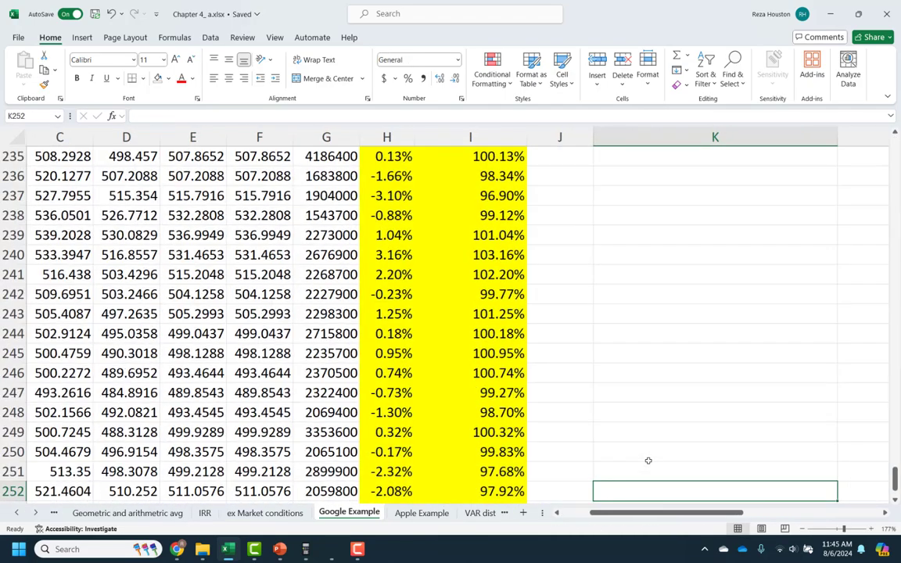
pyautogui.click(814, 197)
pyautogui.press('Right')
pyautogui.press('Right')
pyautogui.press('Right')
pyautogui.click(410, 216)
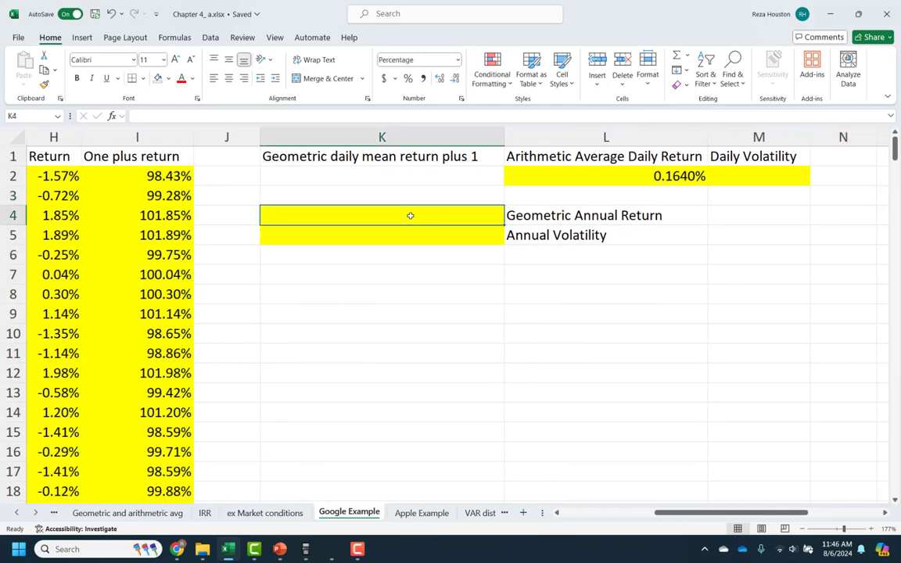
pyautogui.click(432, 178)
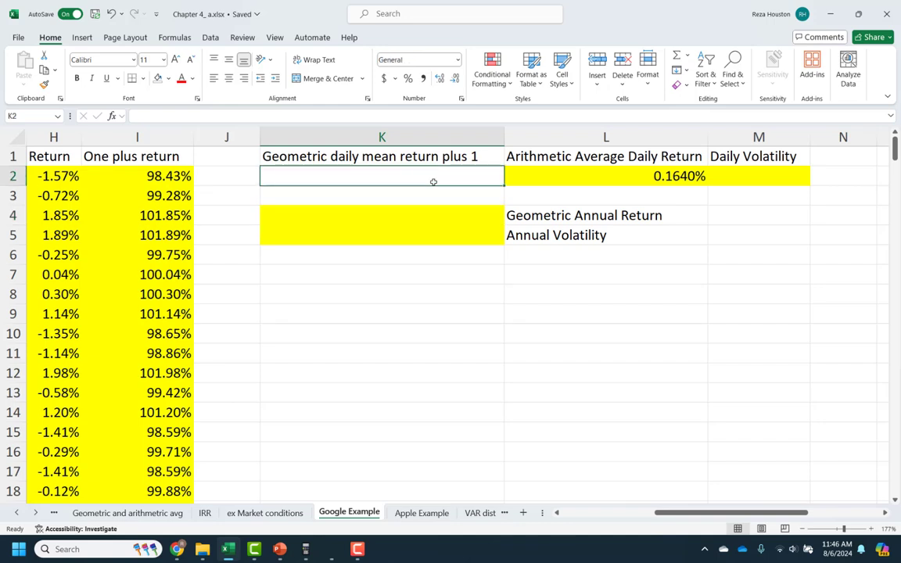
pyautogui.doubleClick(485, 155)
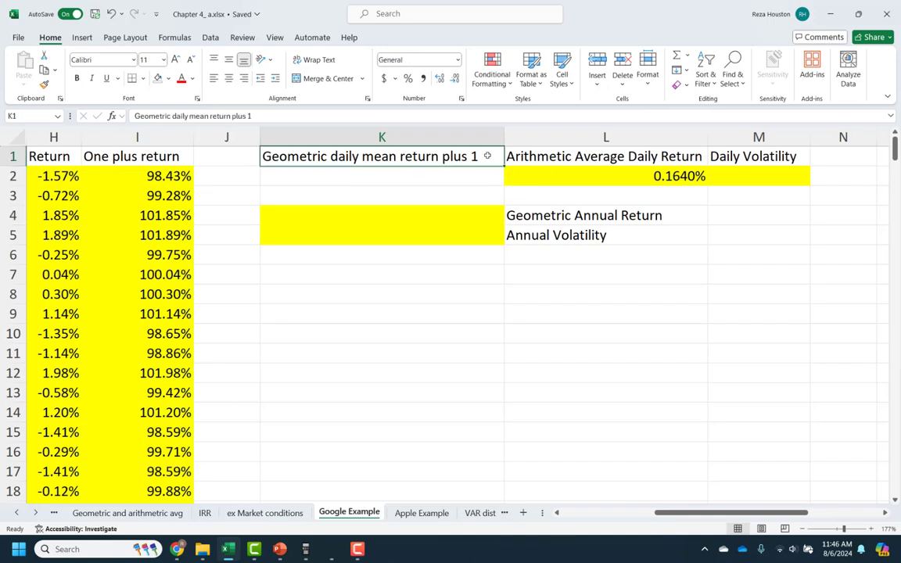
pyautogui.press('BackSpace')
pyautogui.press('BackSpace')
pyautogui.press('BackSpace')
pyautogui.press('BackSpace')
pyautogui.press('BackSpace')
pyautogui.press('BackSpace')
pyautogui.press('BackSpace')
pyautogui.press('Return')
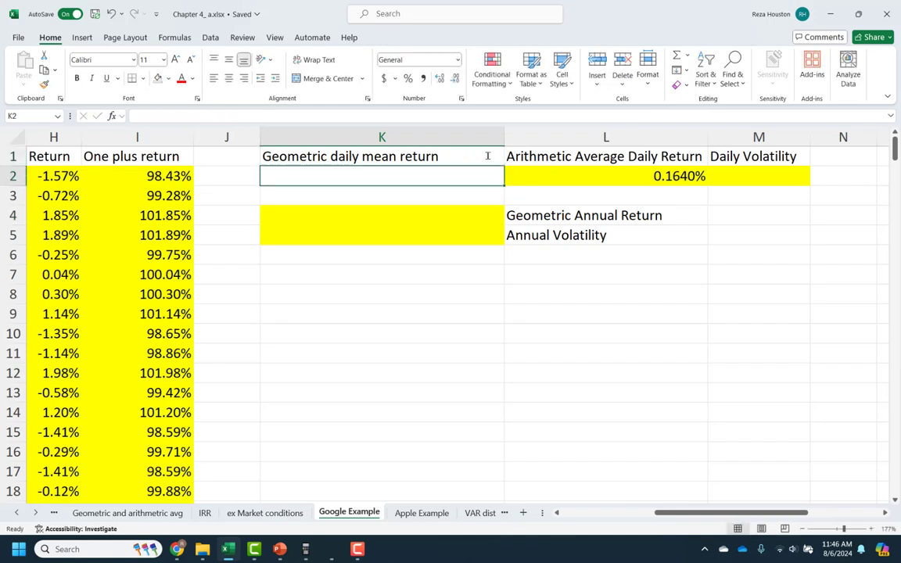
# Fill K2 with yellow and calculate the geometric daily mean return there with =GEOMEAN(I2:I253)-1
pyautogui.click(167, 78)
pyautogui.click(184, 189)
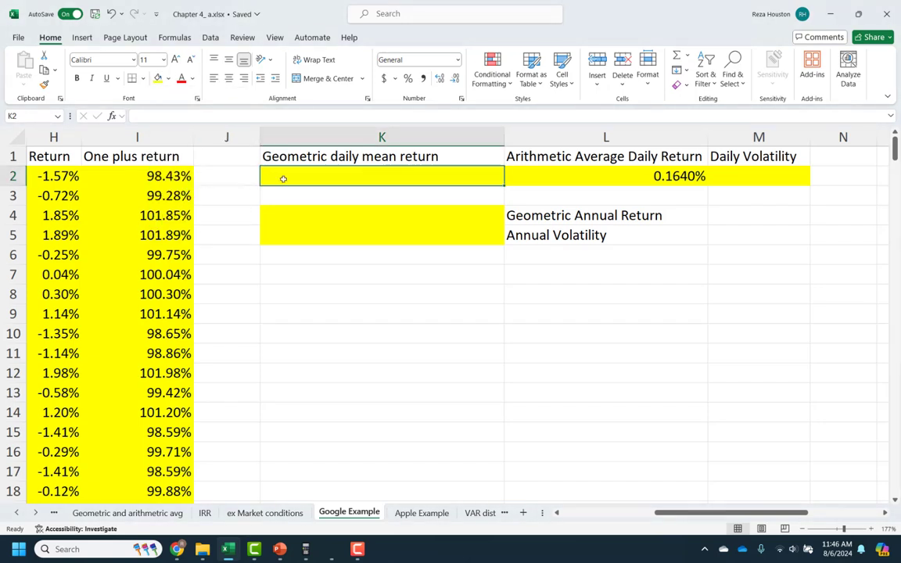
pyautogui.write('=g')
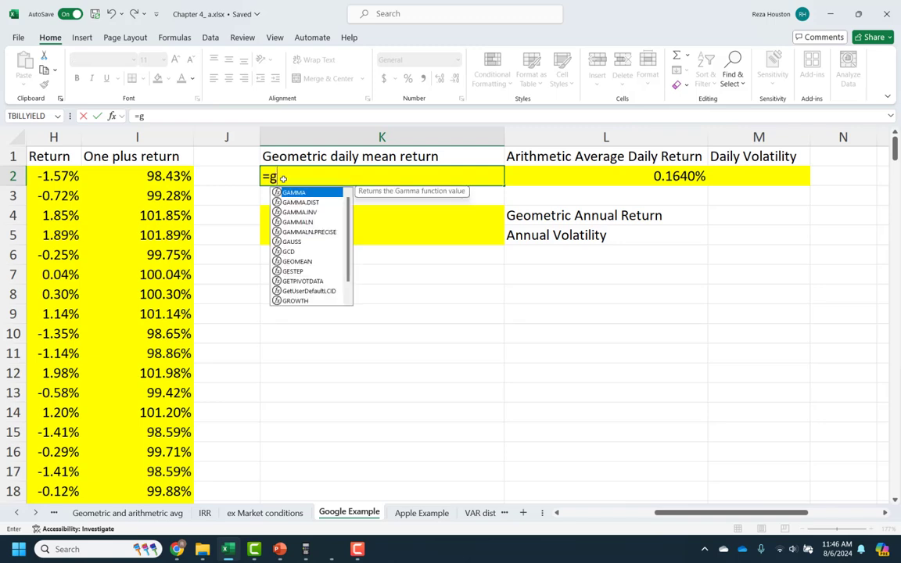
pyautogui.write('eomean(')
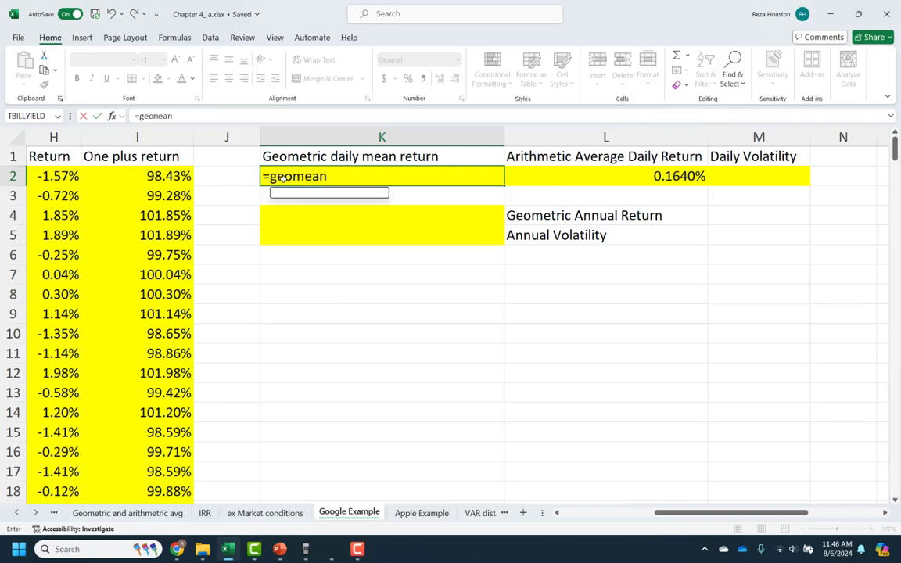
pyautogui.click(143, 176)
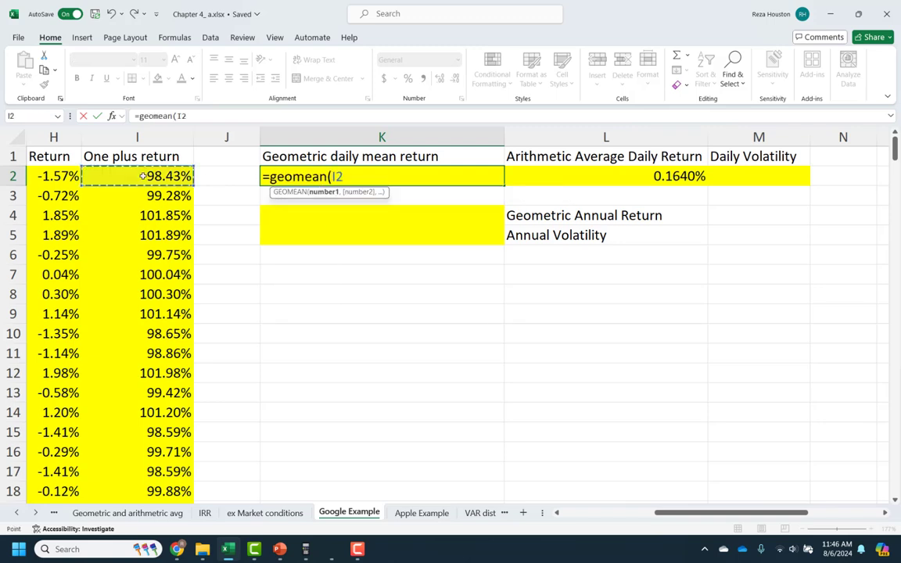
pyautogui.hotkey('ctrl', 'shift', 'Down')
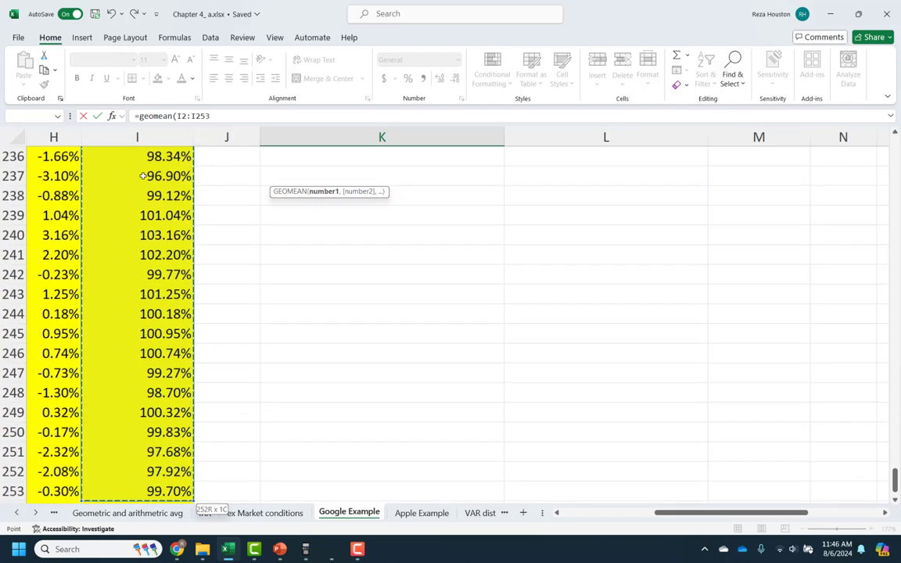
pyautogui.write(')-1')
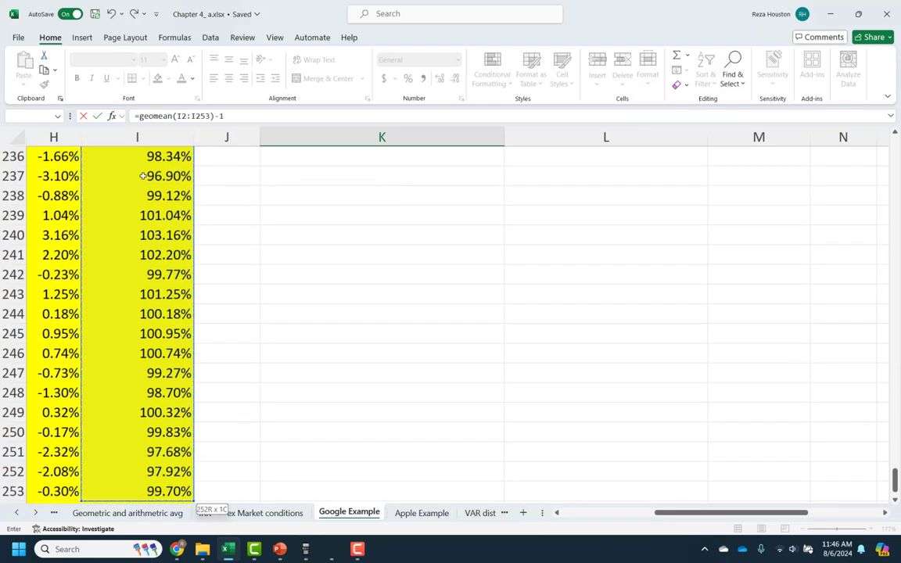
pyautogui.press('Return')
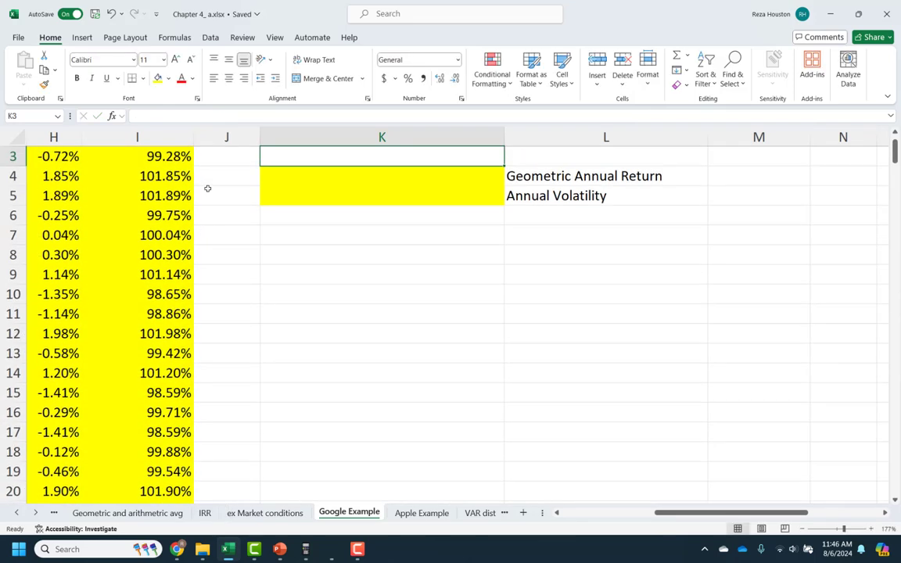
# Format the geometric daily mean return in K2 as a percentage with four decimal places
pyautogui.press('Up')
pyautogui.press('Up')
pyautogui.click(472, 172)
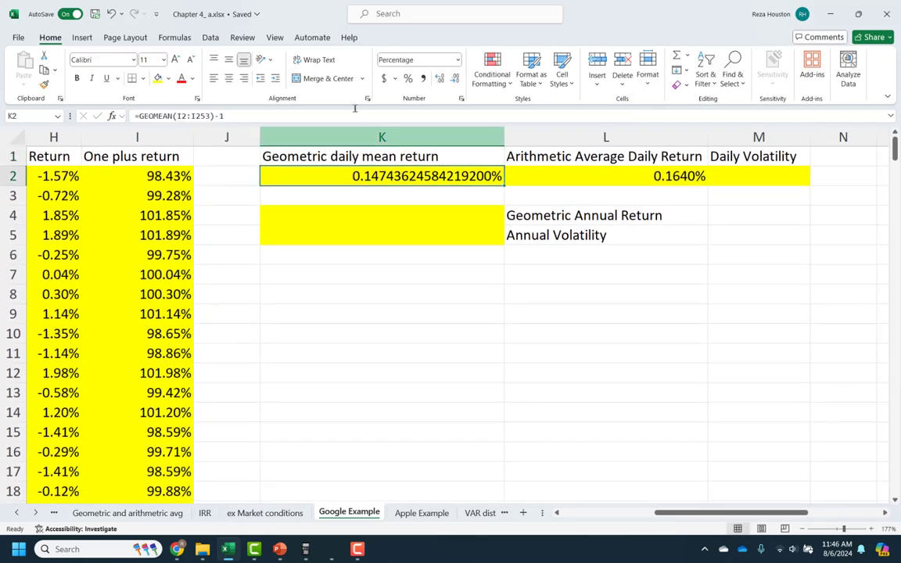
pyautogui.click(408, 79)
pyautogui.click(438, 80)
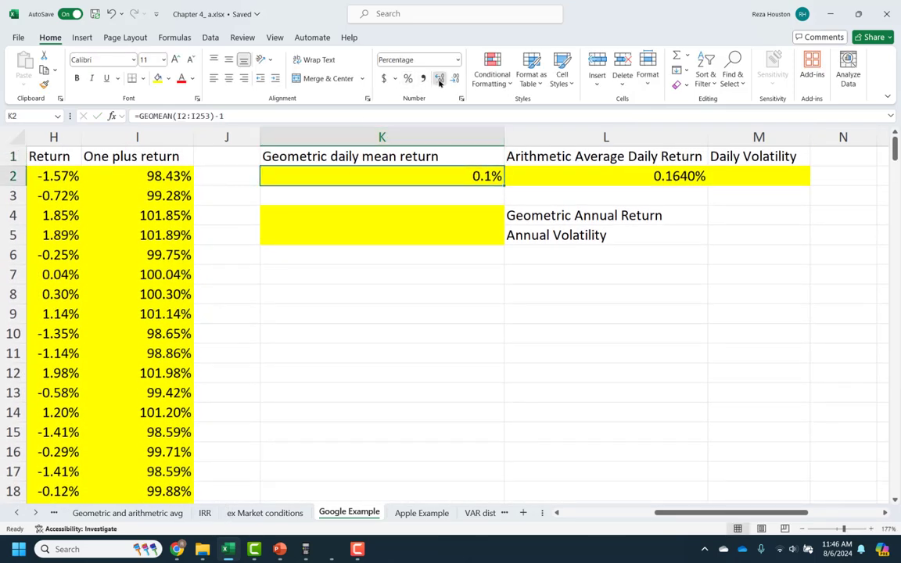
pyautogui.click(437, 80)
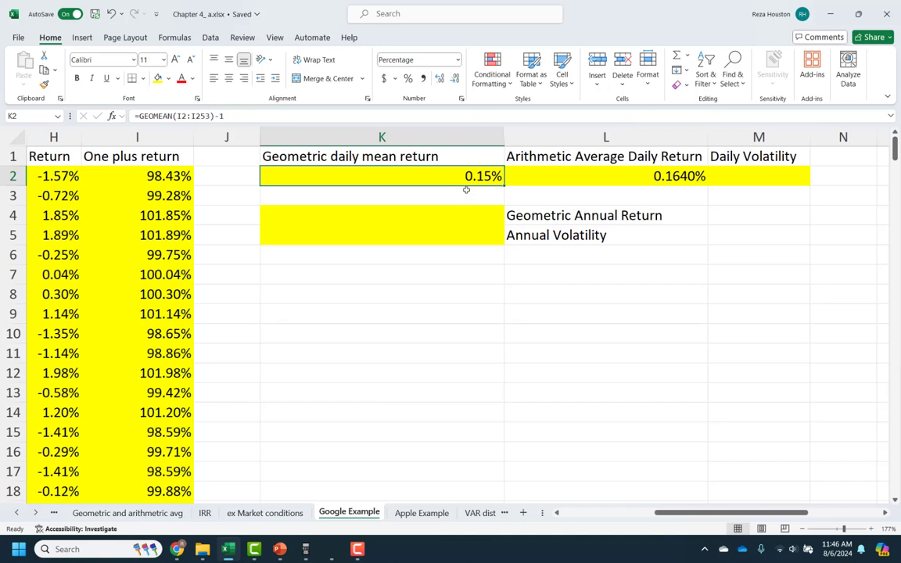
pyautogui.click(439, 79)
pyautogui.click(439, 79)
pyautogui.click(538, 187)
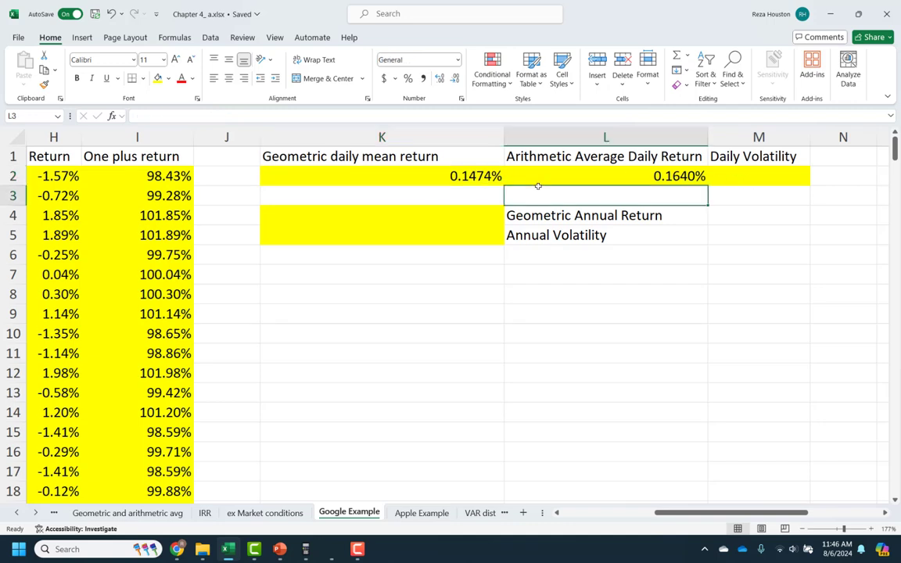
# Calculate the Daily Volatility in M2 as the sample standard deviation of the returns with =STDEV.S(H2:H253)
pyautogui.click(441, 213)
pyautogui.click(762, 175)
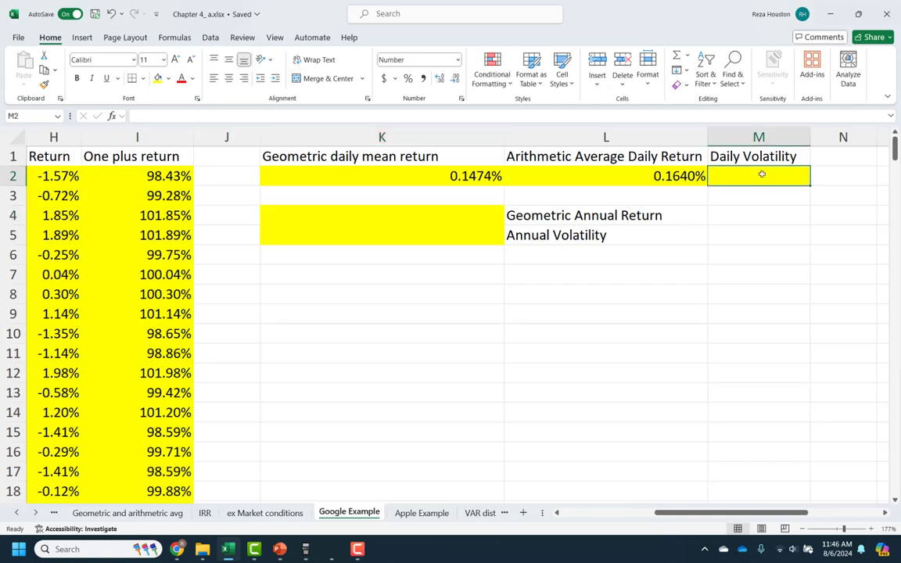
pyautogui.write('=')
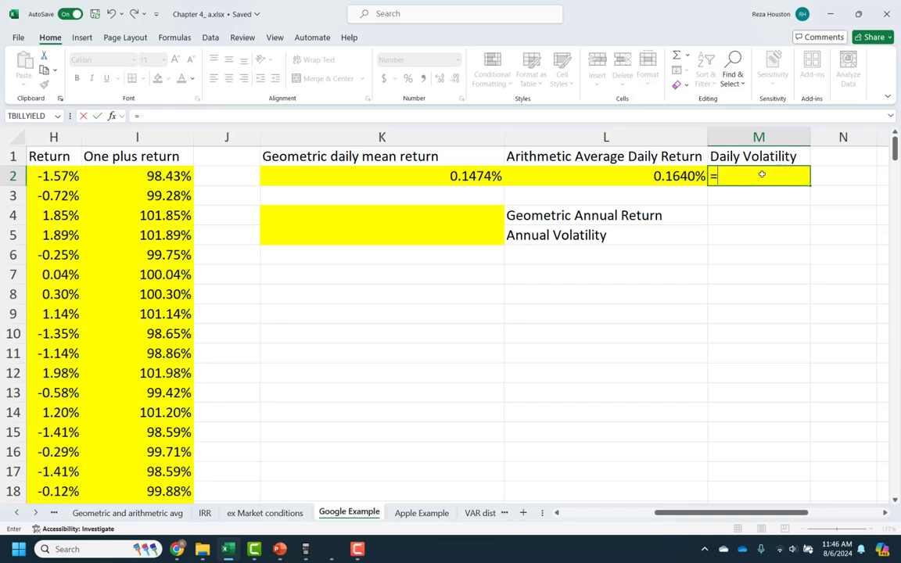
pyautogui.write('stdev')
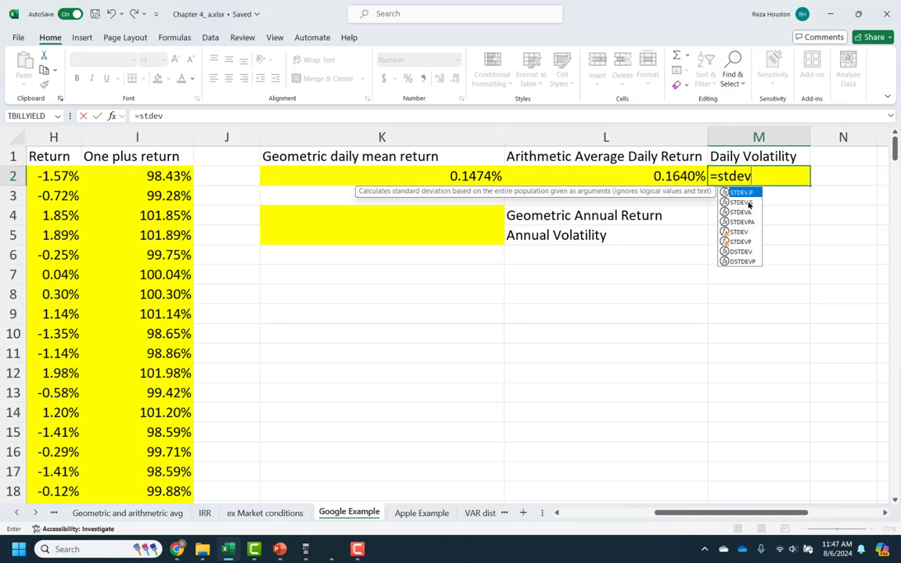
pyautogui.click(740, 203)
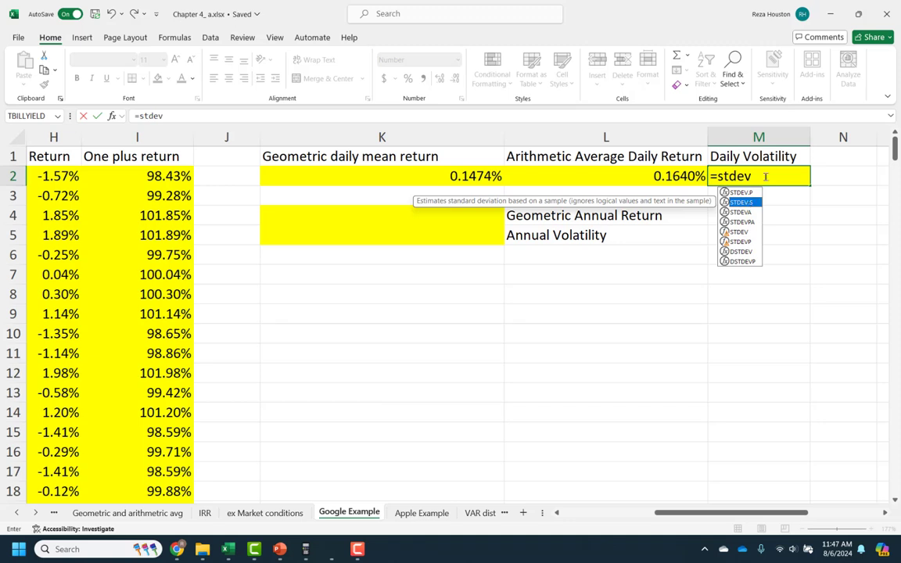
pyautogui.doubleClick(740, 203)
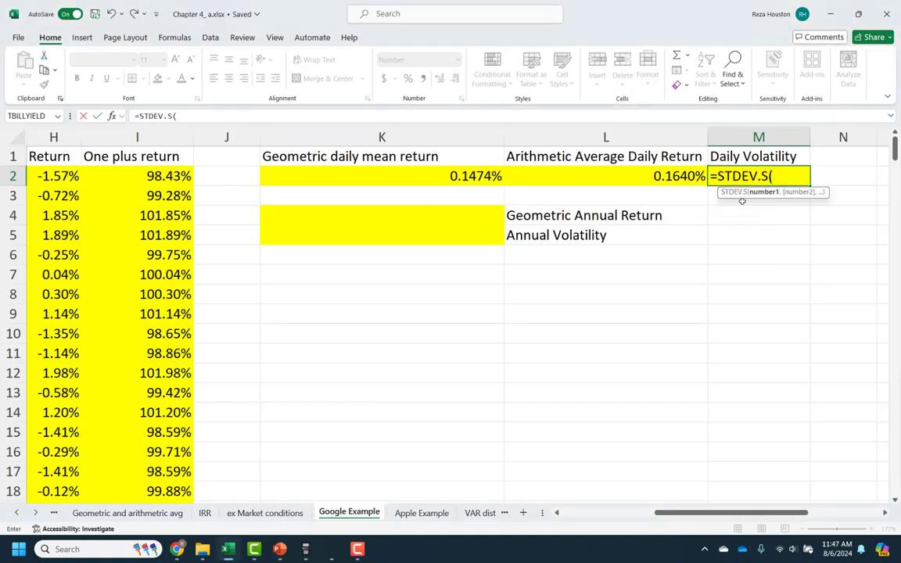
pyautogui.click(49, 176)
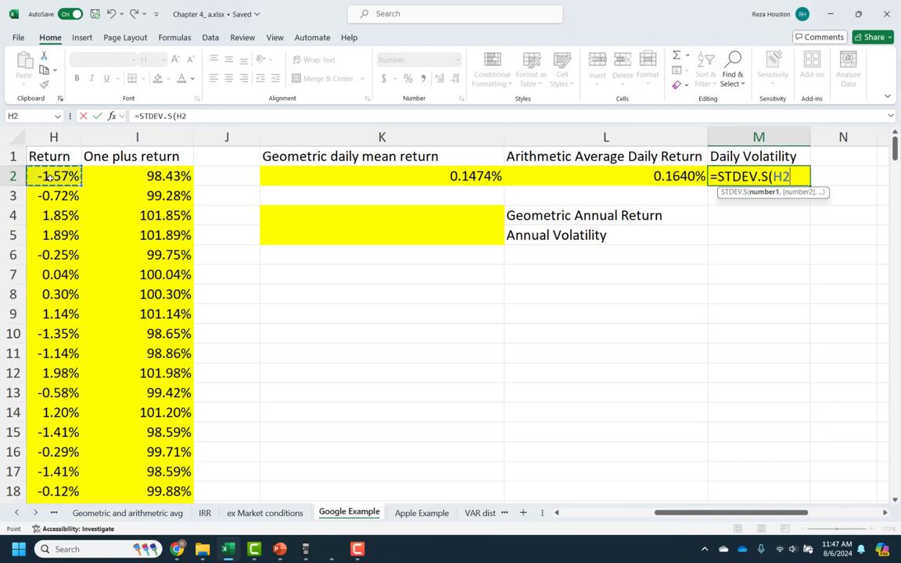
pyautogui.hotkey('ctrl', 'shift', 'Down')
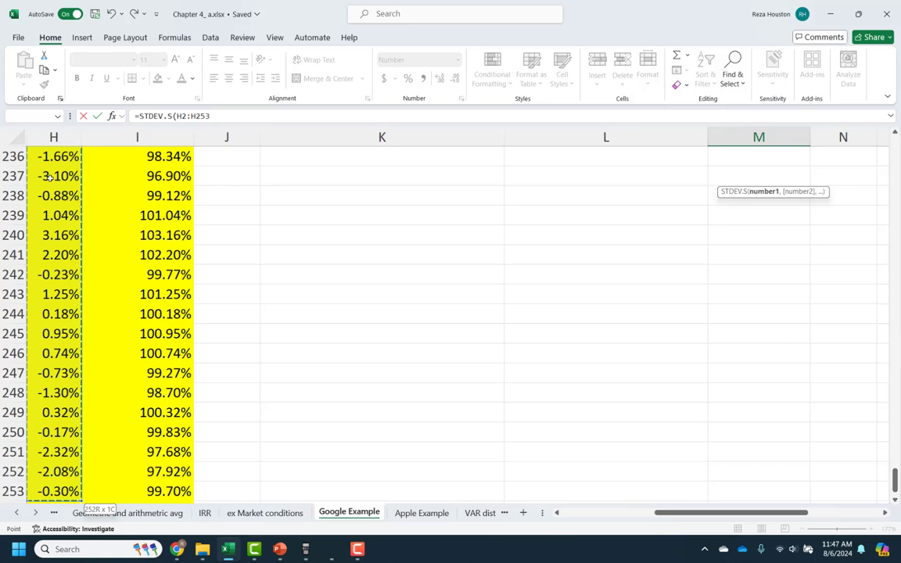
pyautogui.write(')')
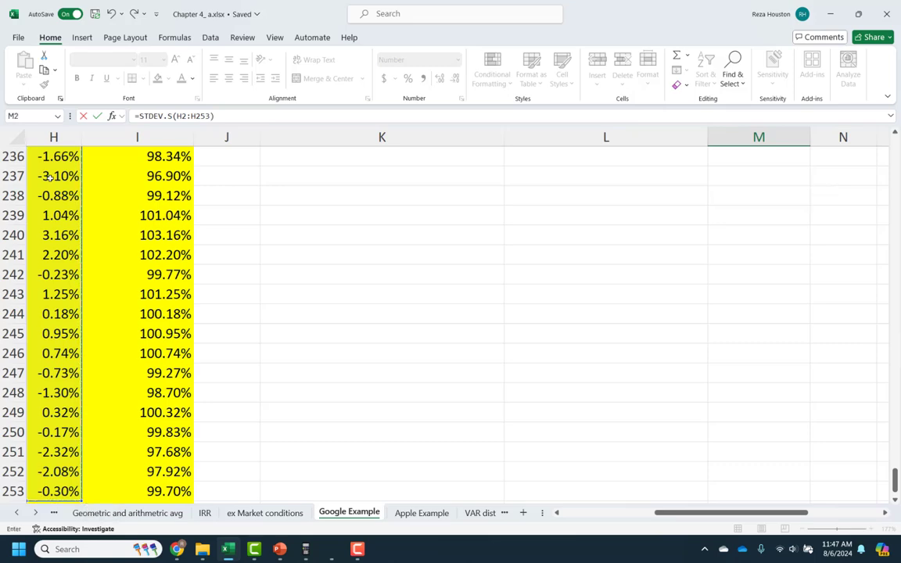
pyautogui.press('Return')
pyautogui.press('Up')
pyautogui.press('Up')
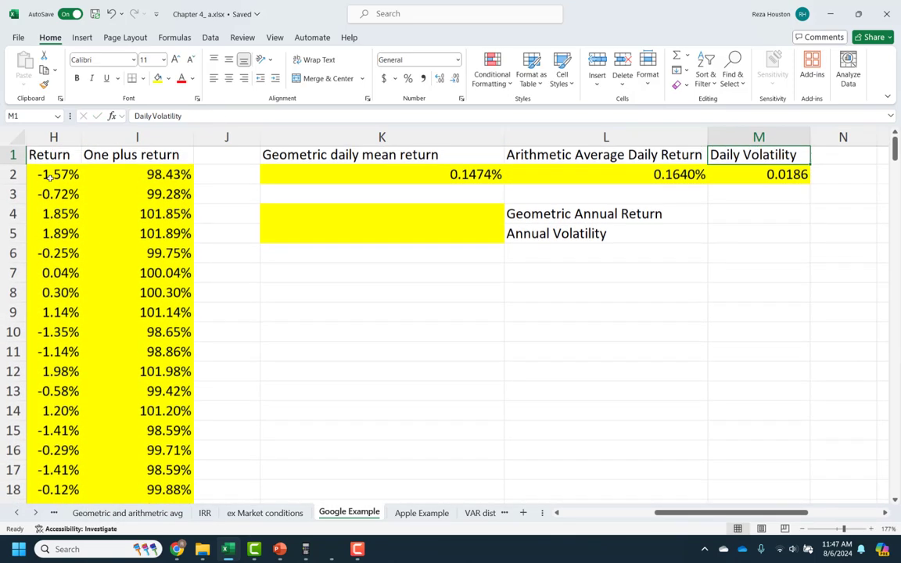
# Calculate the Geometric Annual Return in K4 by compounding the geometric daily mean over 252 trading days with =(1+K2)^252-1
pyautogui.click(443, 218)
pyautogui.click(418, 173)
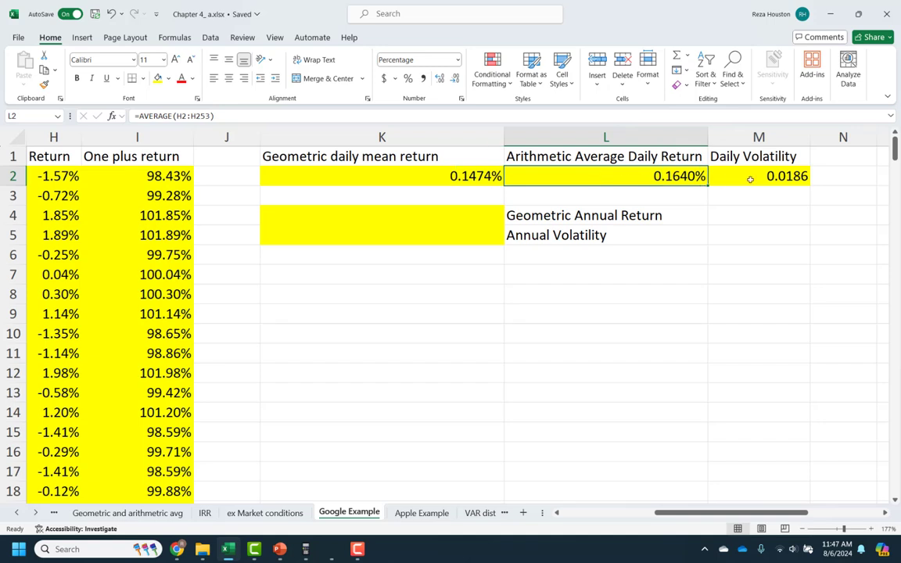
pyautogui.click(715, 177)
pyautogui.click(422, 215)
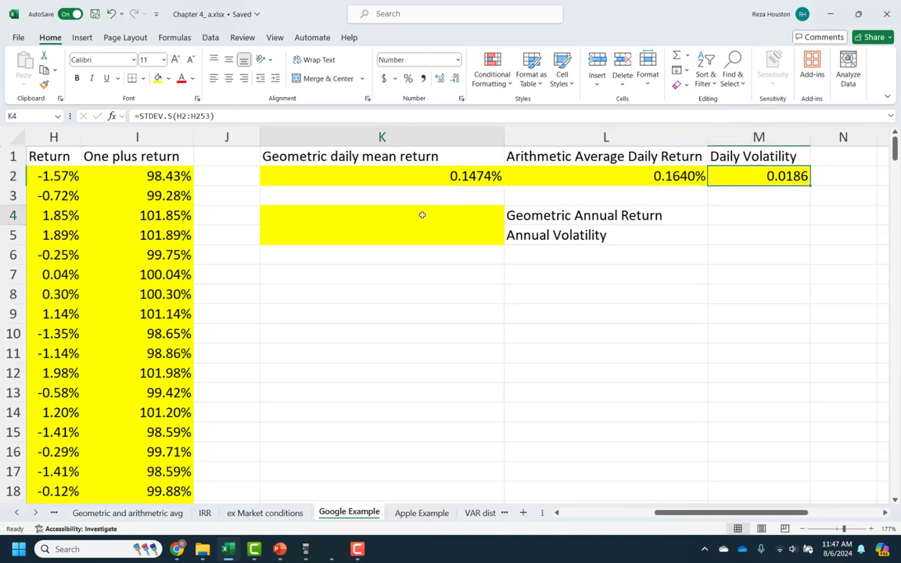
pyautogui.write('=')
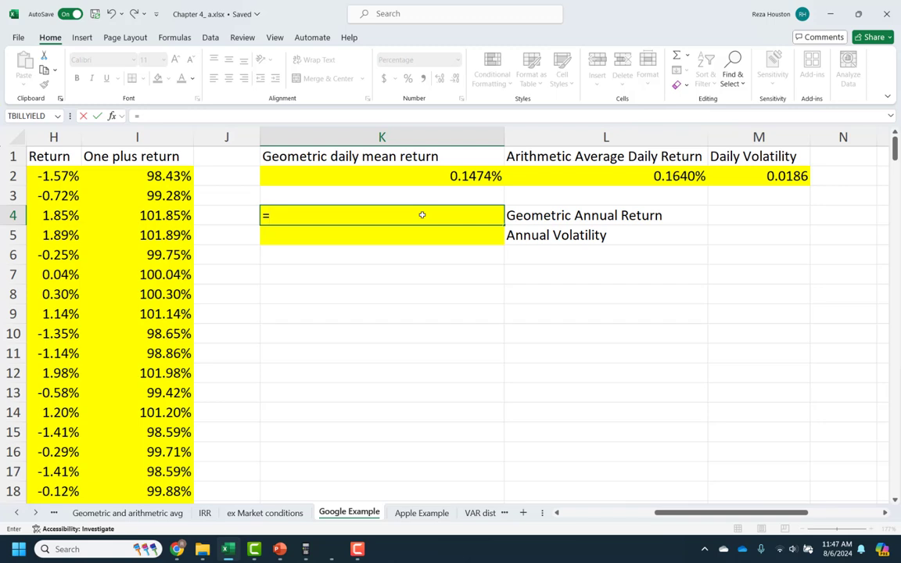
pyautogui.write('(1+')
pyautogui.click(432, 177)
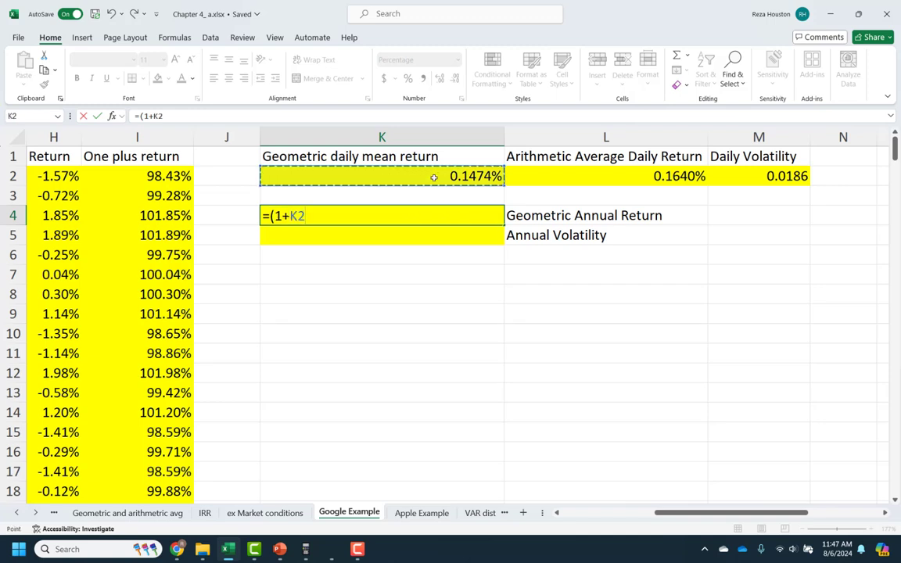
pyautogui.write(')')
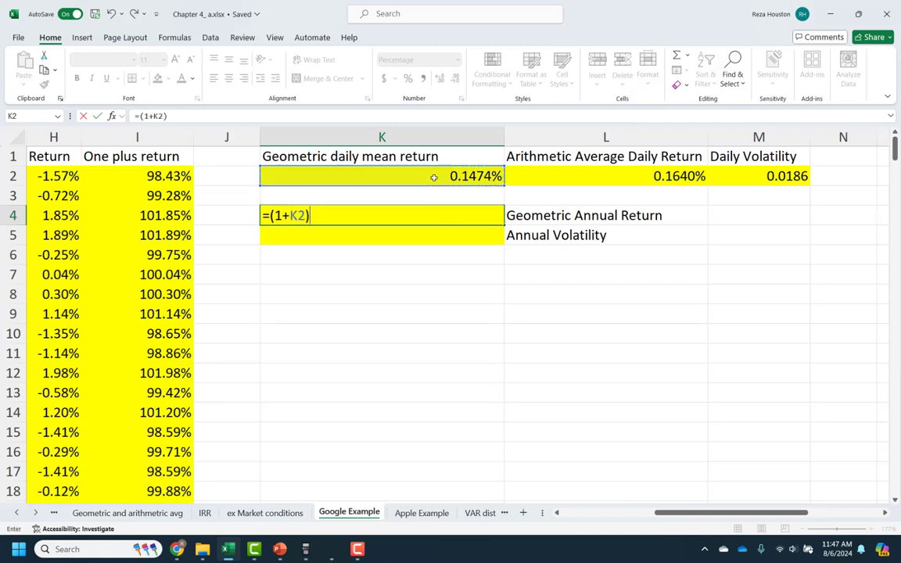
pyautogui.write('^252-1')
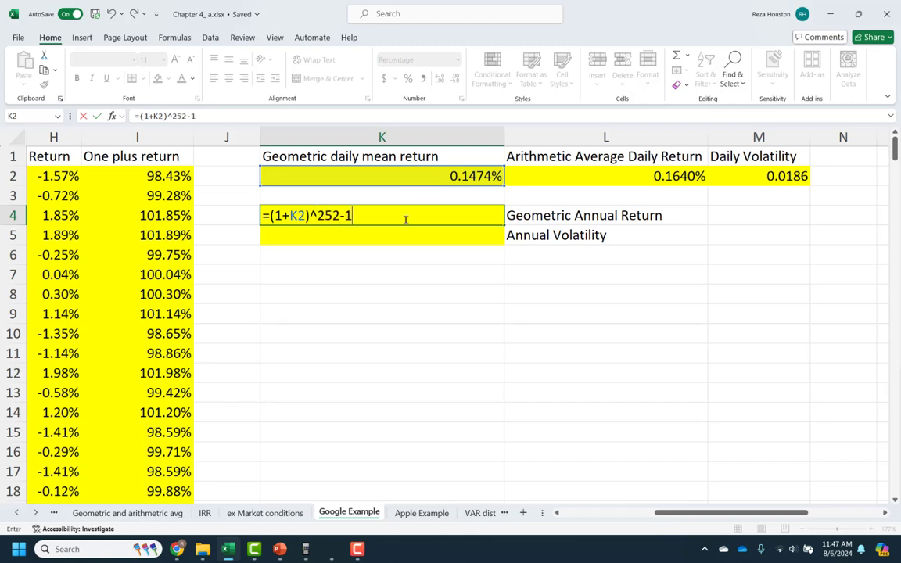
pyautogui.click(321, 216)
pyautogui.press('Return')
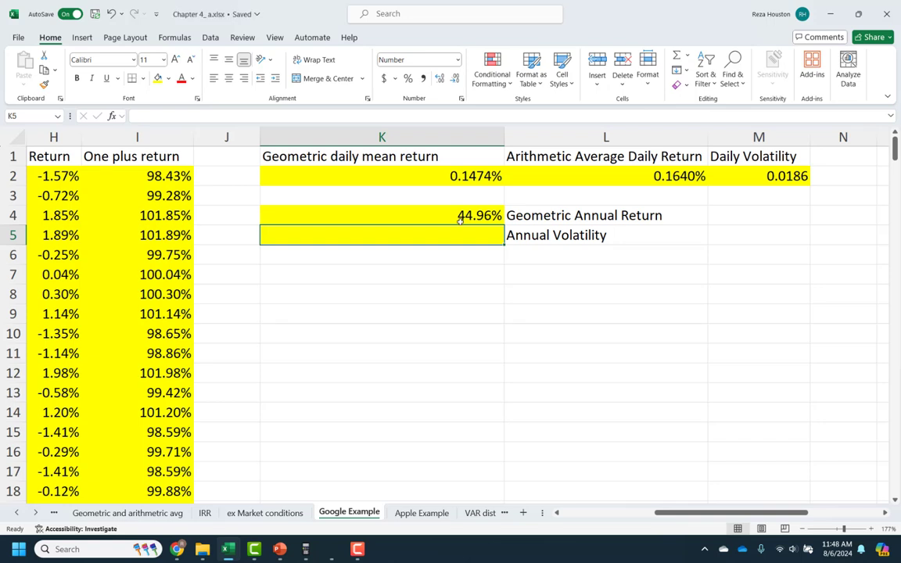
# Calculate the Annual Volatility in K5 by scaling the daily volatility with =M2*SQRT(252)
pyautogui.write('=')
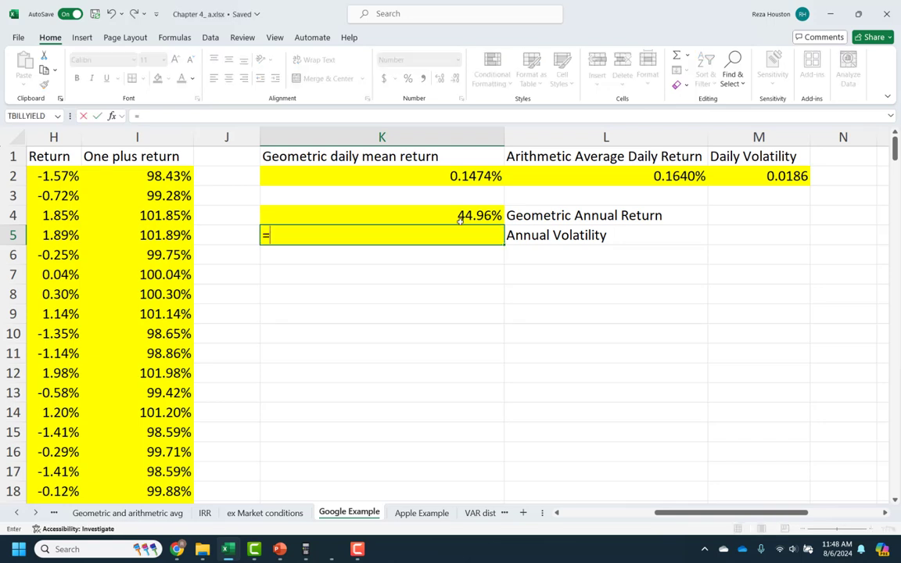
pyautogui.click(763, 178)
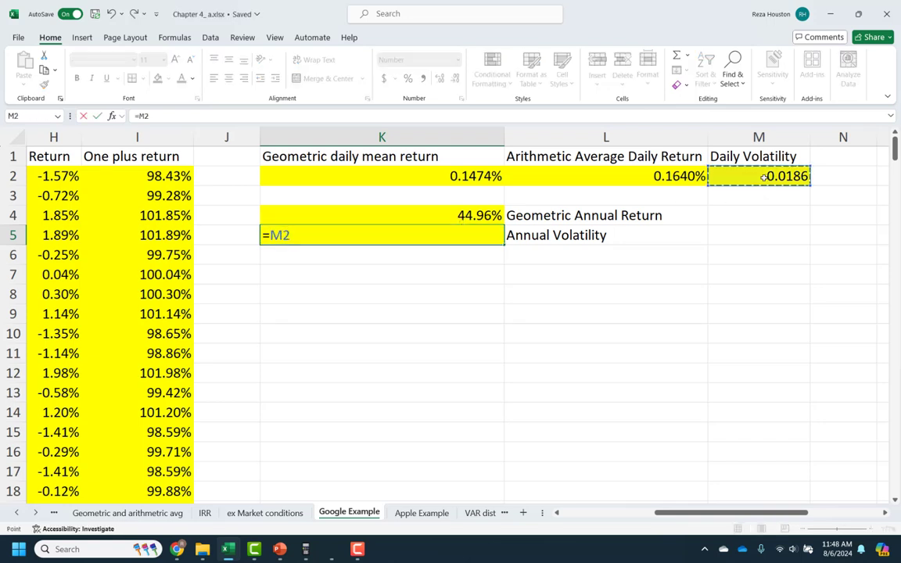
pyautogui.write('*sqrt(')
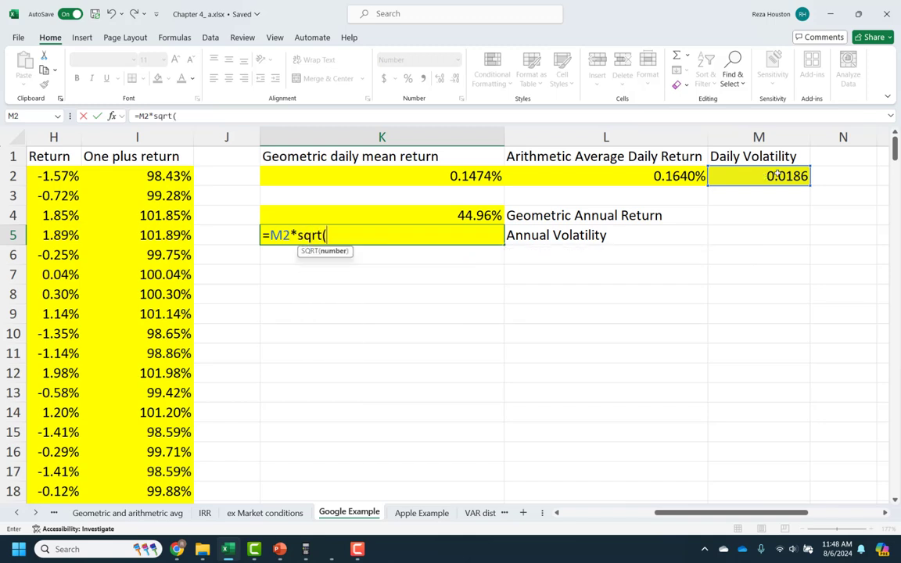
pyautogui.write('252)')
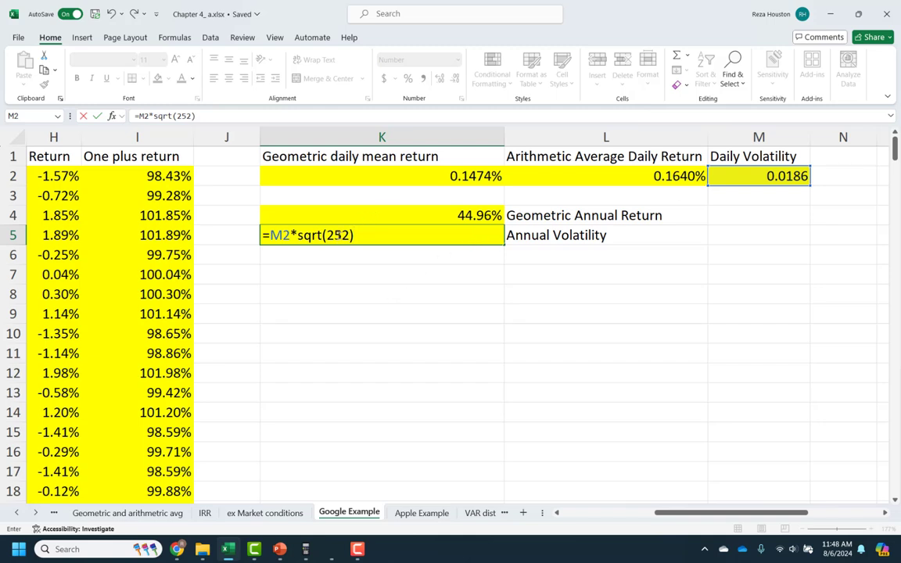
pyautogui.click(341, 235)
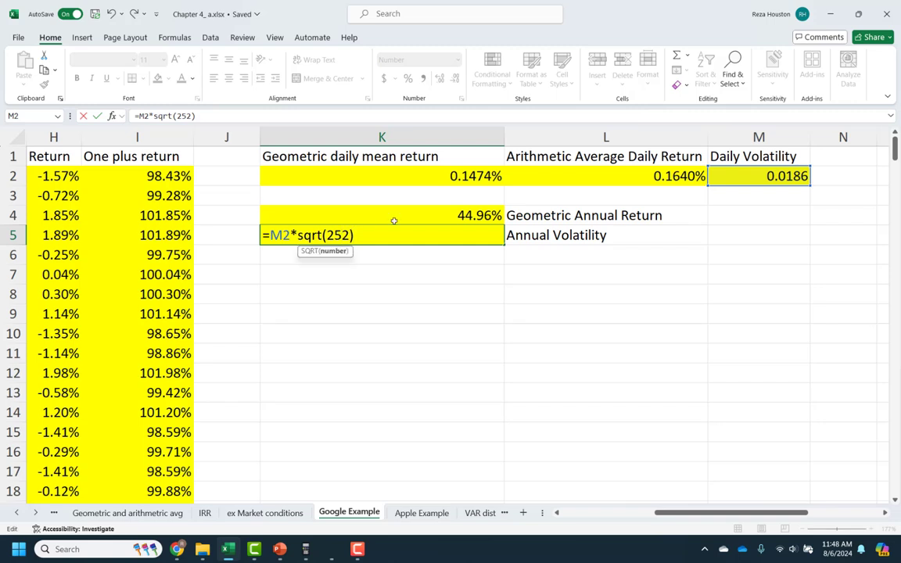
pyautogui.press('Return')
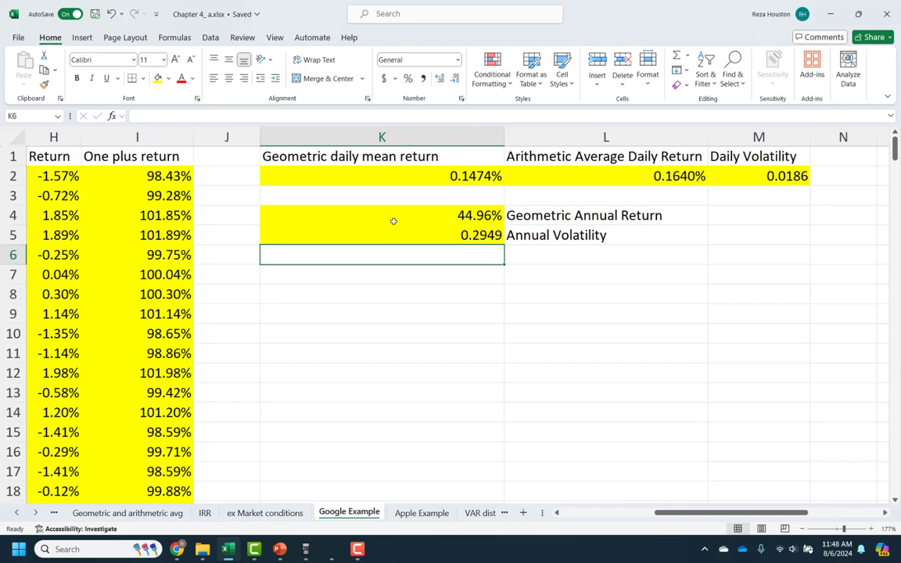
pyautogui.click(445, 232)
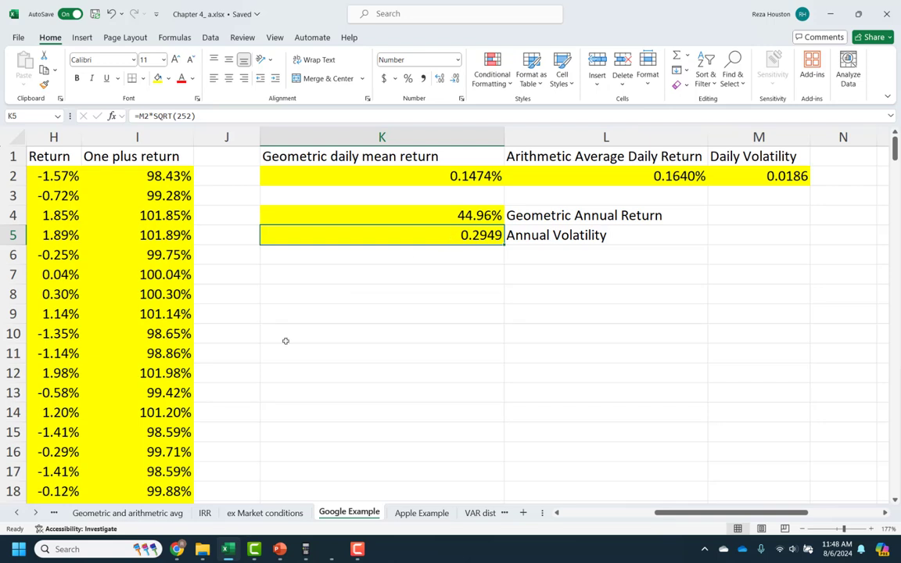
# Read the Apple time series assignment slide, and return to the workbook to view the newest dates on the Apple Example sheet
pyautogui.hotkey('alt', 'Tab')
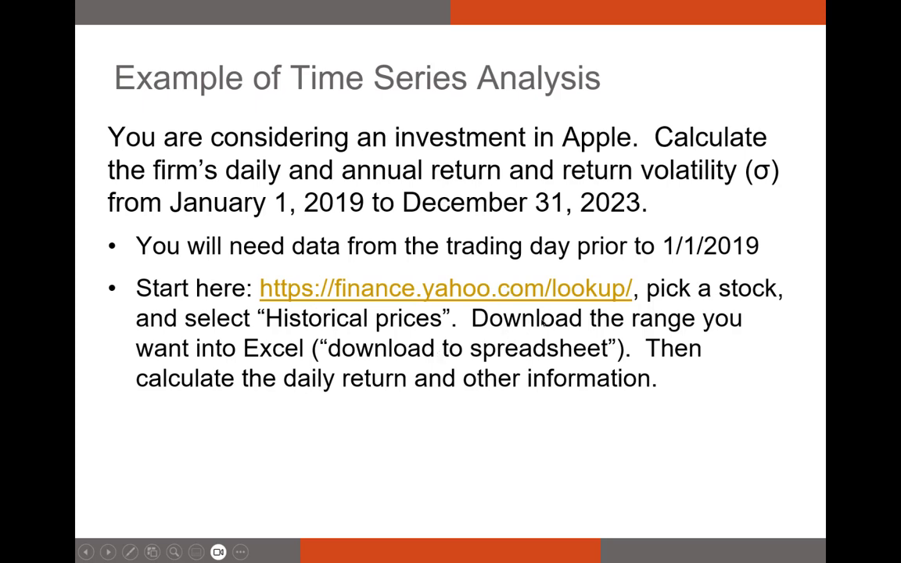
pyautogui.hotkey('alt', 'Tab')
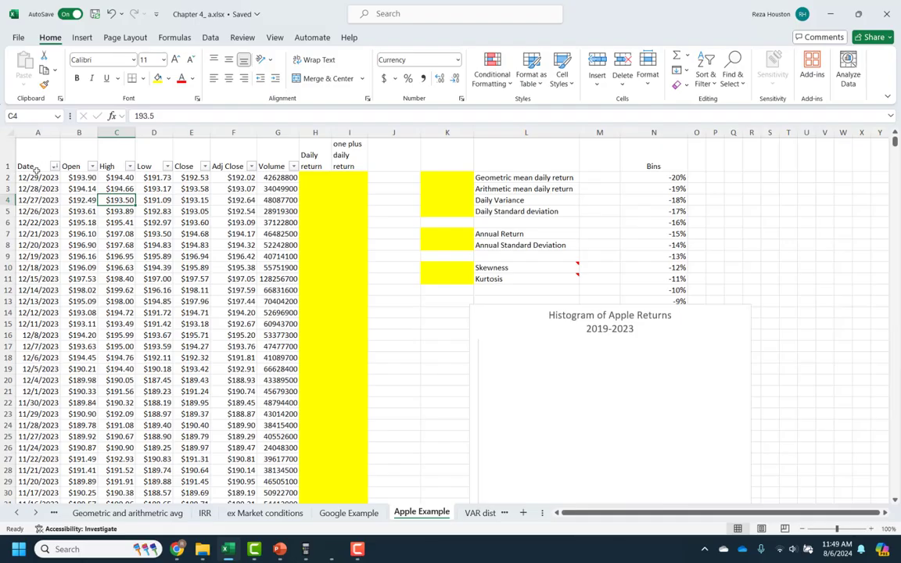
pyautogui.press('Left')
pyautogui.press('Left')
pyautogui.press('Up')
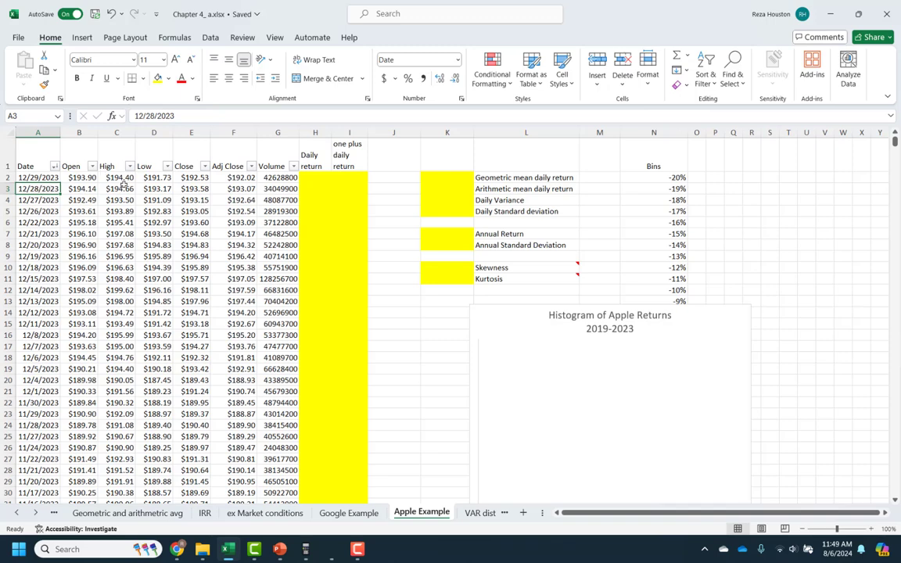
pyautogui.press('Right')
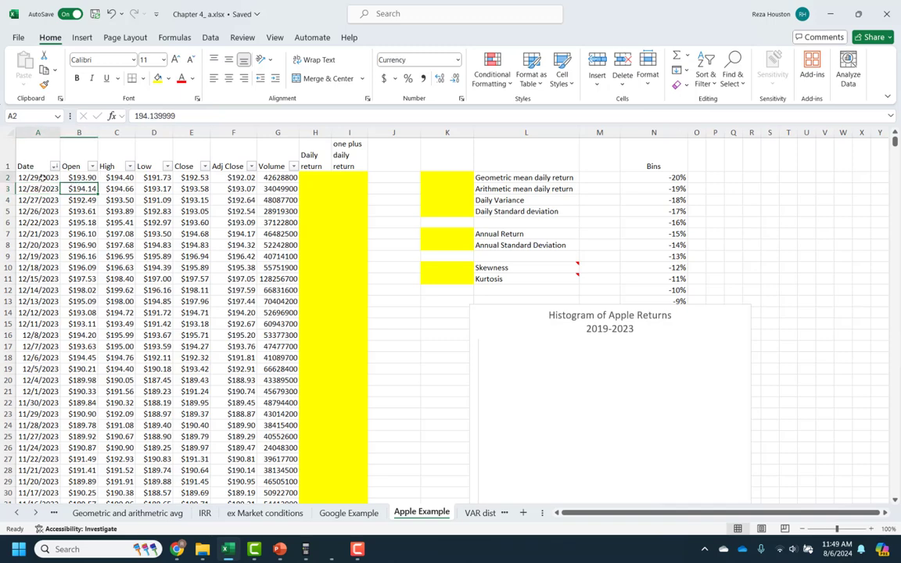
pyautogui.moveTo(43, 178); pyautogui.dragTo(61, 250)
pyautogui.click(42, 200)
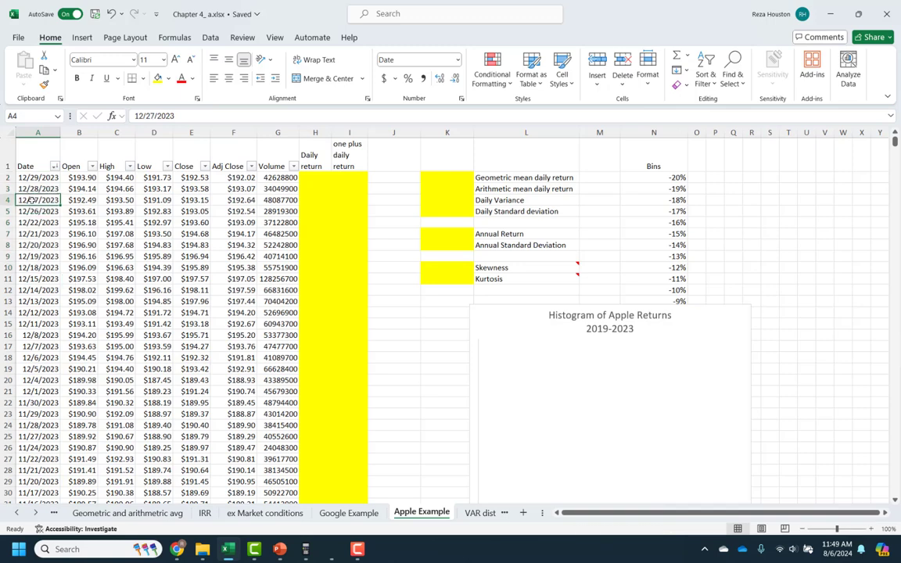
# Examine the oldest Apple price rows down to 12/31/2018, comparing the adjusted closes of the last two rows
pyautogui.hotkey('ctrl', 'shift', 'Down')
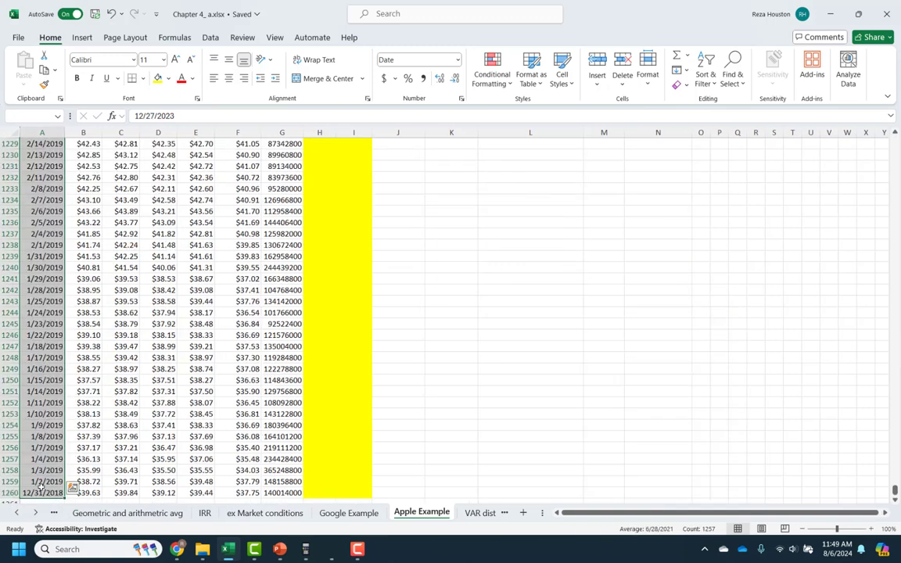
pyautogui.moveTo(43, 493); pyautogui.dragTo(247, 495)
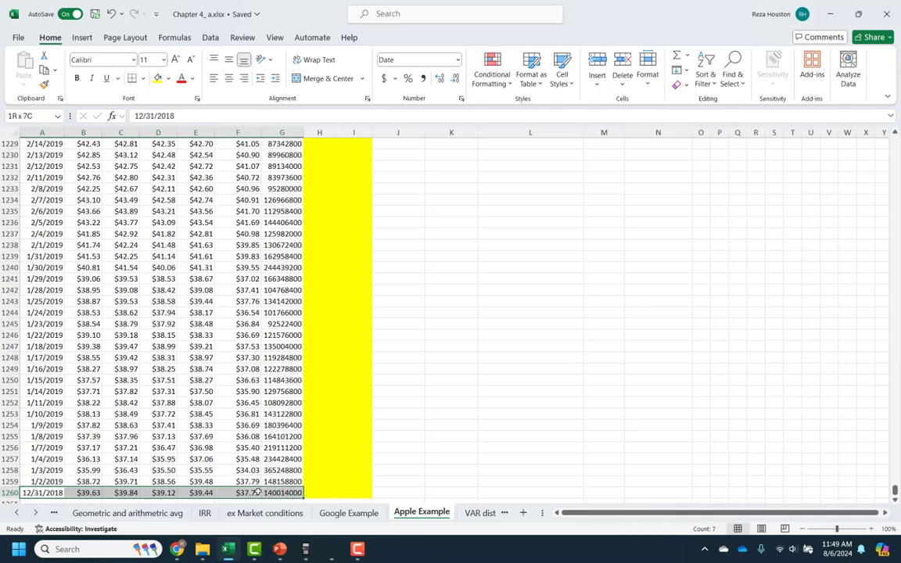
pyautogui.click(10, 493)
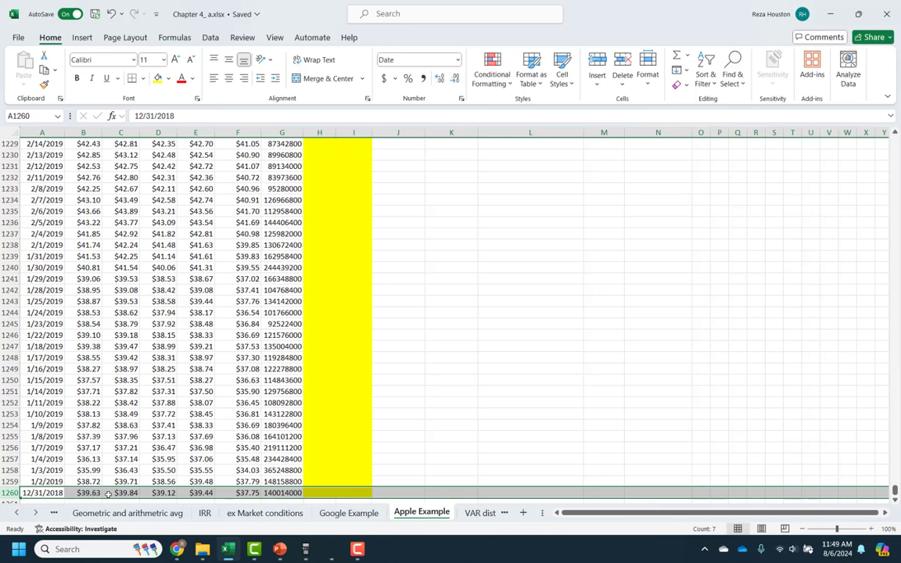
pyautogui.click(223, 492)
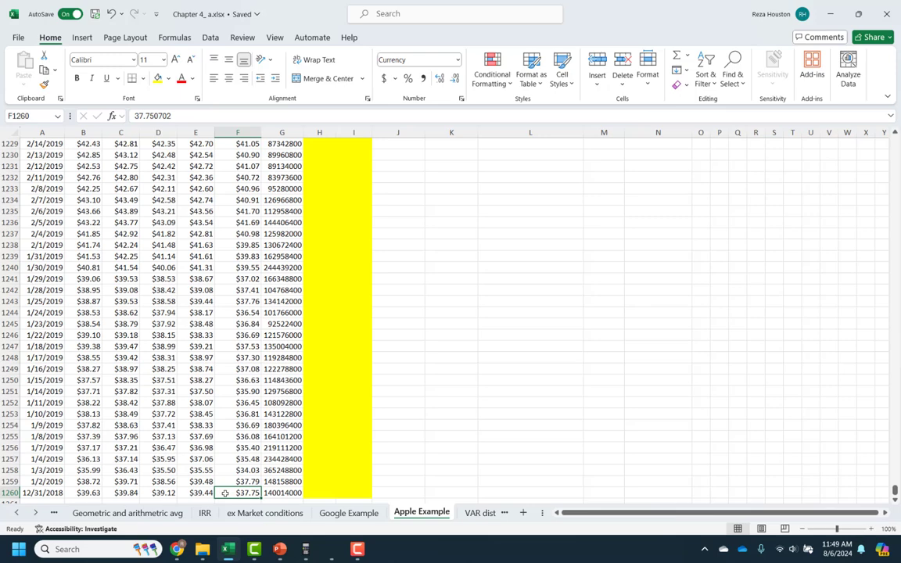
pyautogui.click(231, 481)
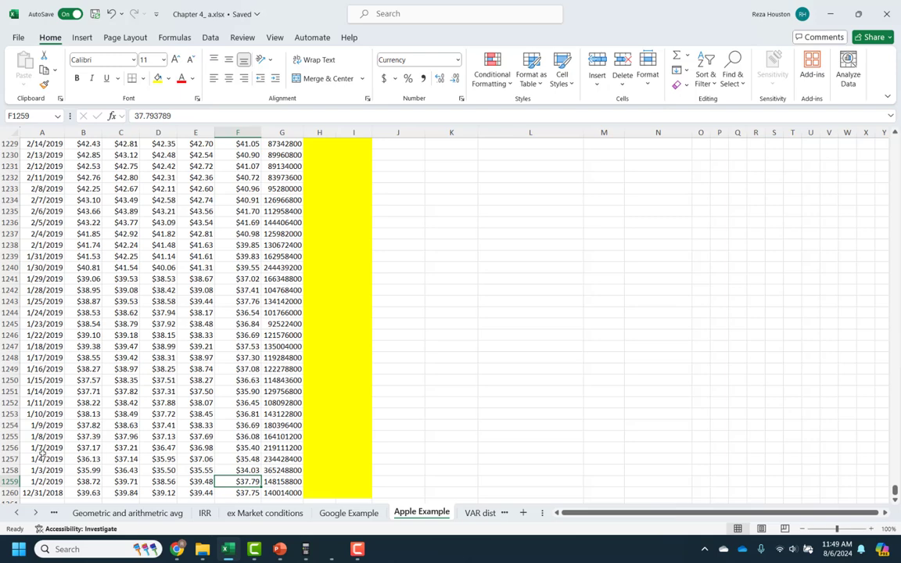
# Freeze the top row of the Apple Example sheet and check the headings against the last rows of data
pyautogui.hotkey('ctrl', 'shift', 'Up')
pyautogui.click(116, 188)
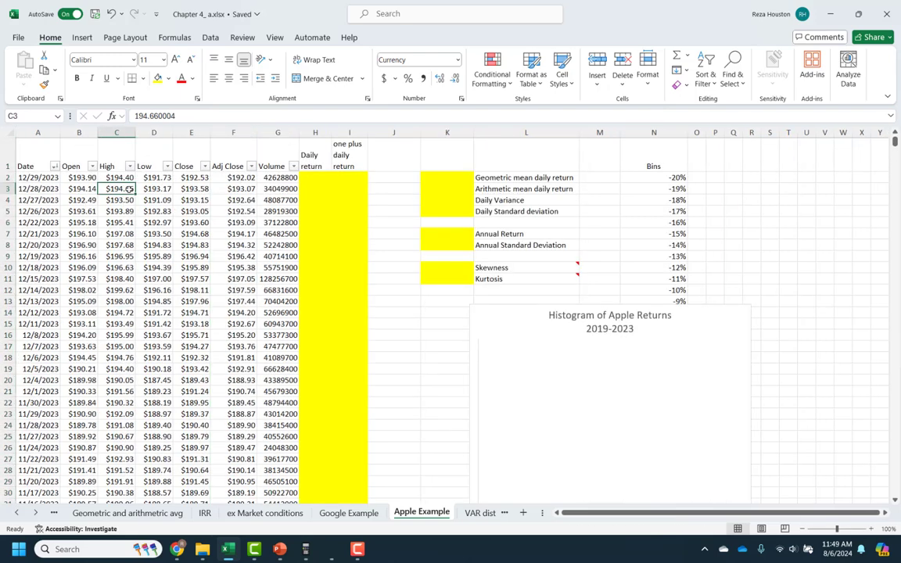
pyautogui.click(274, 37)
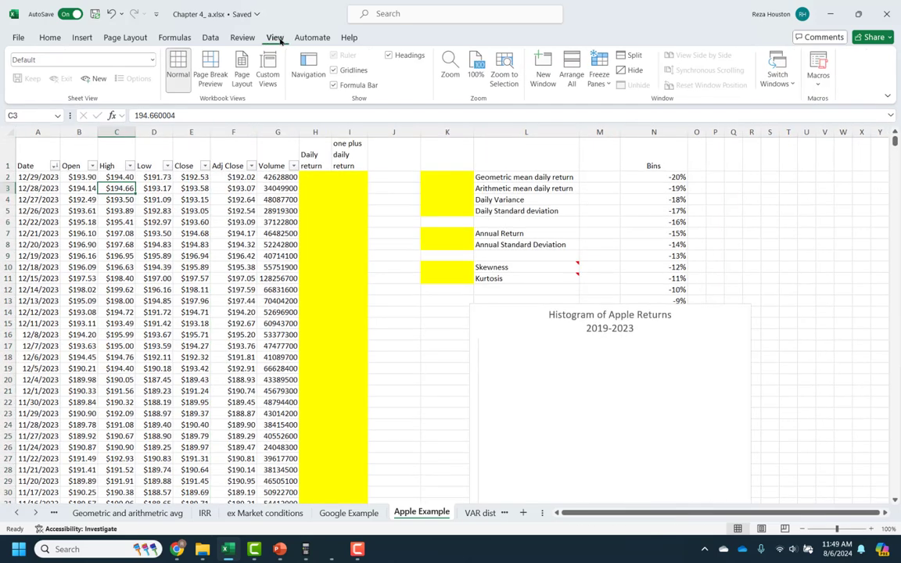
pyautogui.click(600, 78)
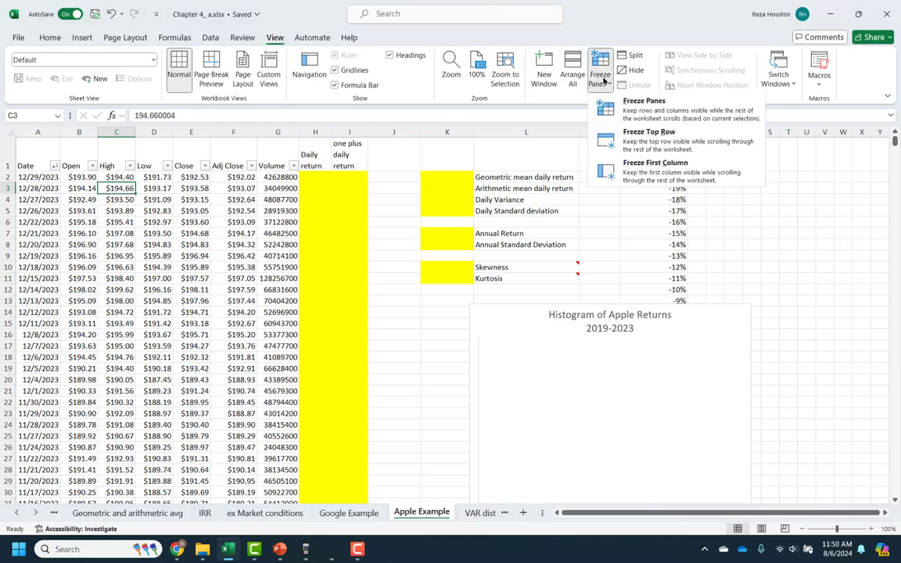
pyautogui.click(580, 136)
pyautogui.click(39, 289)
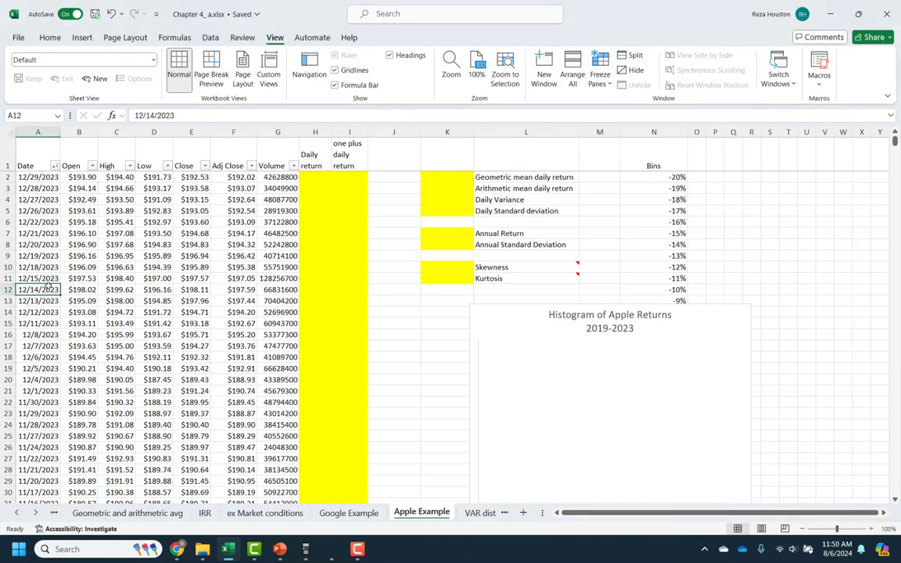
pyautogui.hotkey('ctrl', 'shift', 'Down')
pyautogui.click(240, 141)
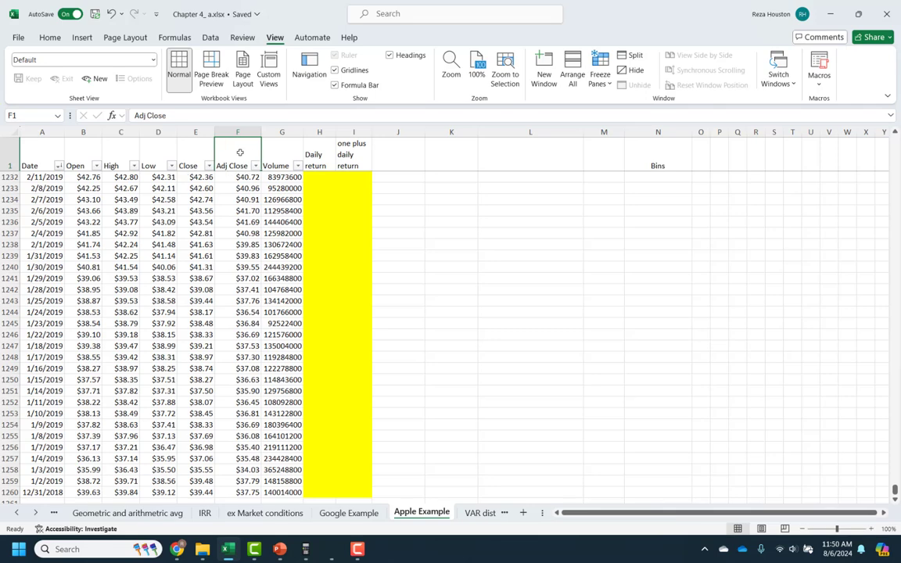
pyautogui.click(36, 175)
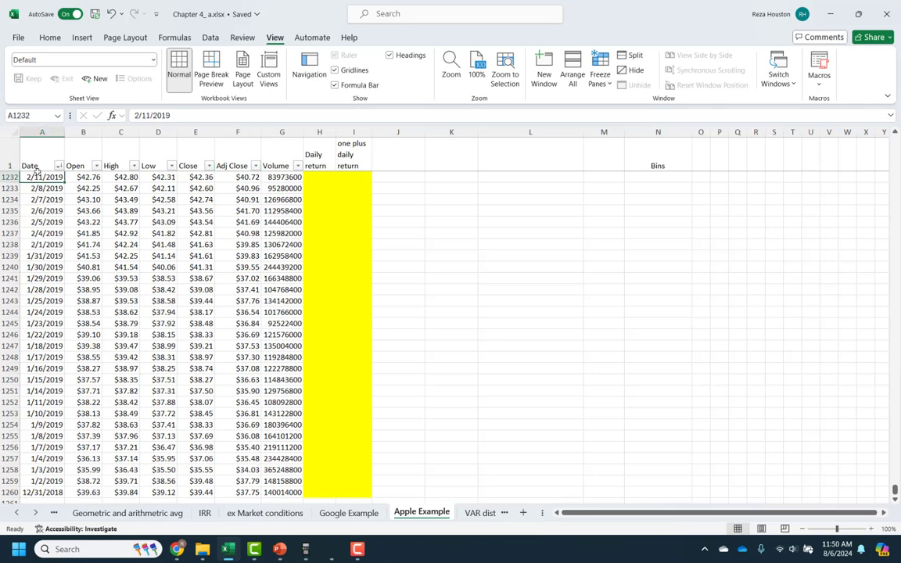
pyautogui.hotkey('ctrl', 'Home')
# Calculate the Apple daily return in H2 with =(F2-F3)/F3 and fill the formula down the Daily return column
pyautogui.click(313, 178)
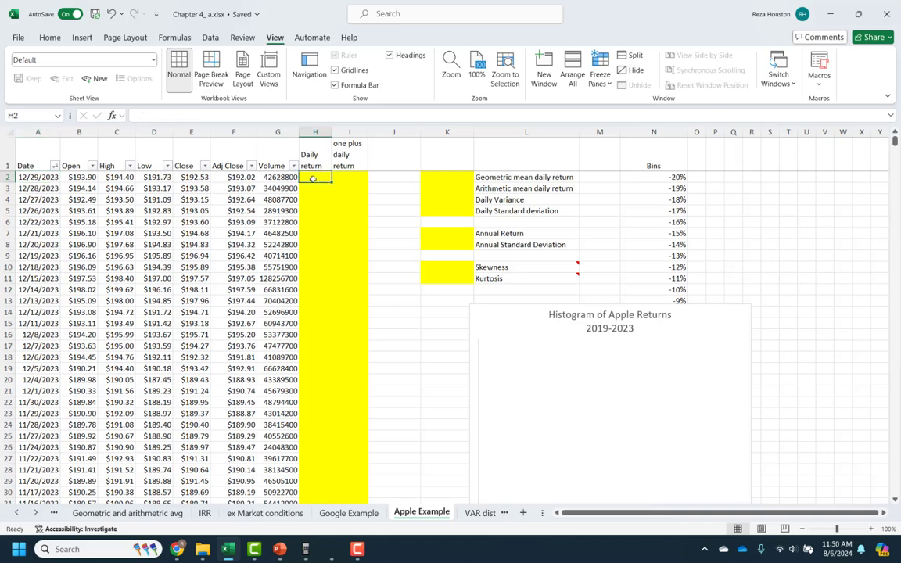
pyautogui.write('=(')
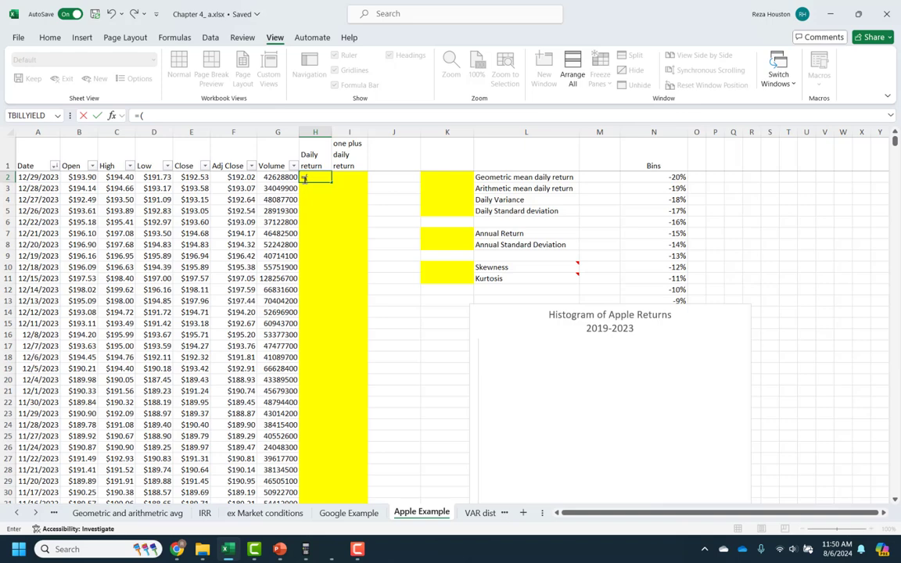
pyautogui.click(241, 178)
pyautogui.write('-')
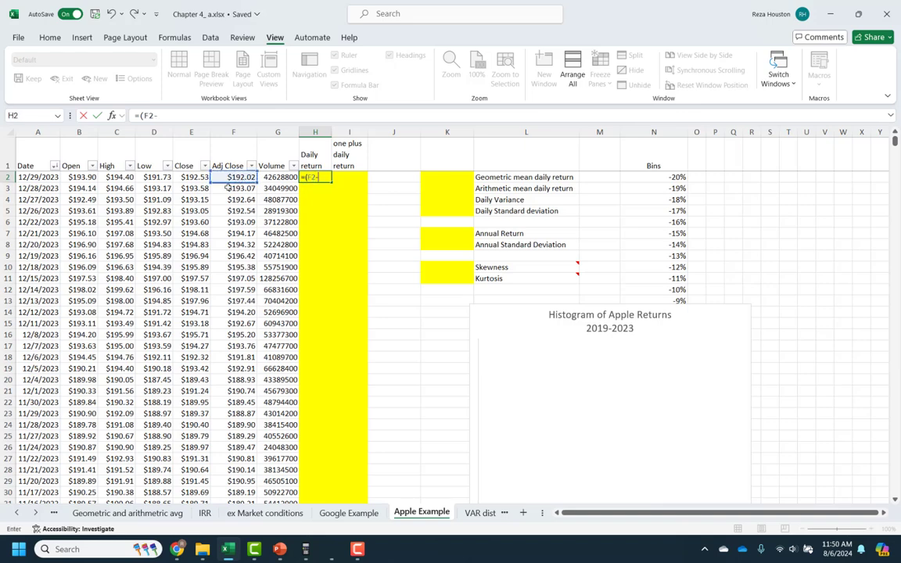
pyautogui.click(228, 188)
pyautogui.write(')/')
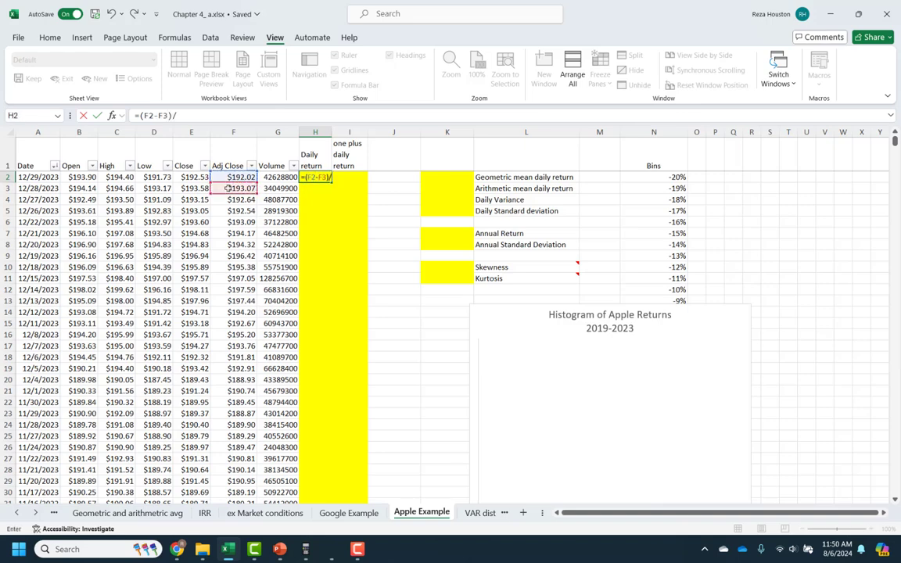
pyautogui.click(227, 189)
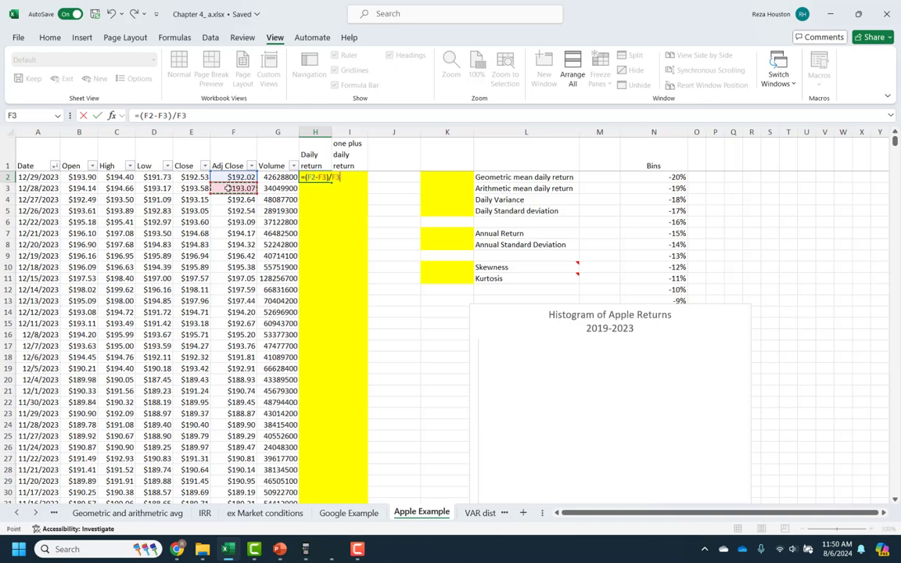
pyautogui.press('Return')
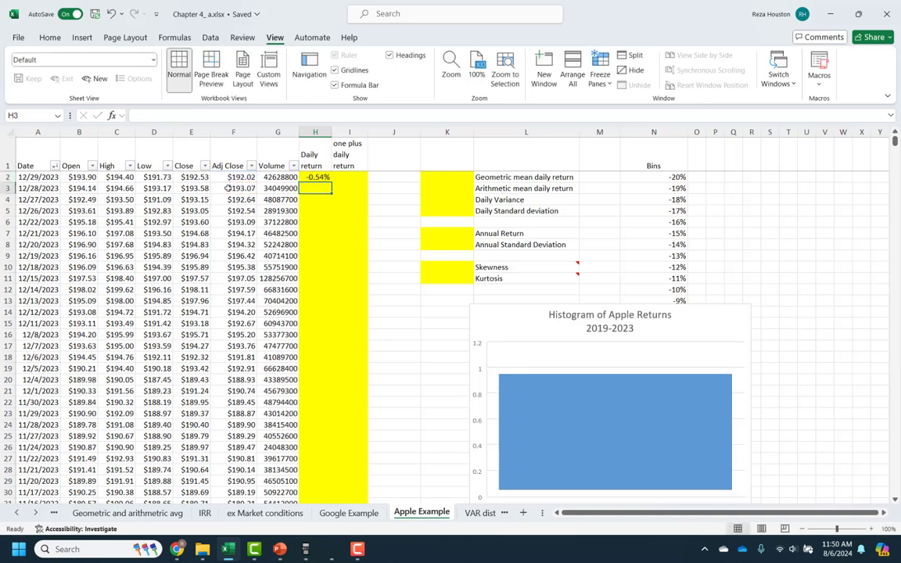
pyautogui.click(317, 178)
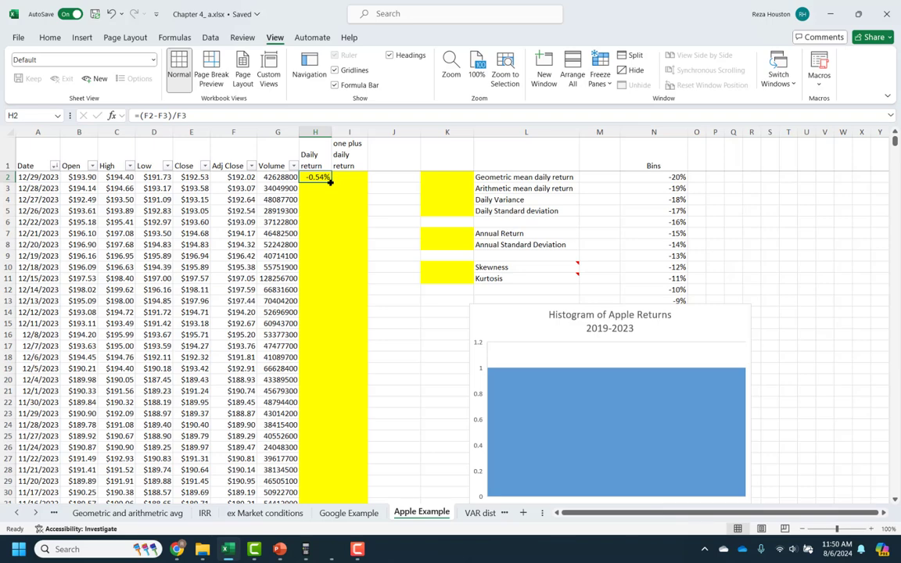
pyautogui.doubleClick(329, 181)
# Inspect the daily return formula in the last row, H1260, and clear that cell for the 12/31/2018 date
pyautogui.click(316, 234)
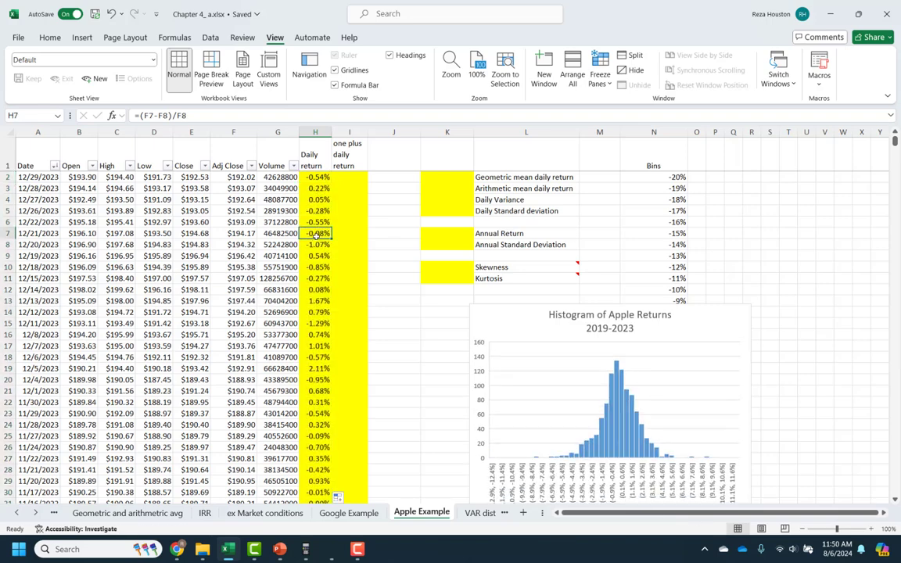
pyautogui.hotkey('ctrl', 'Down')
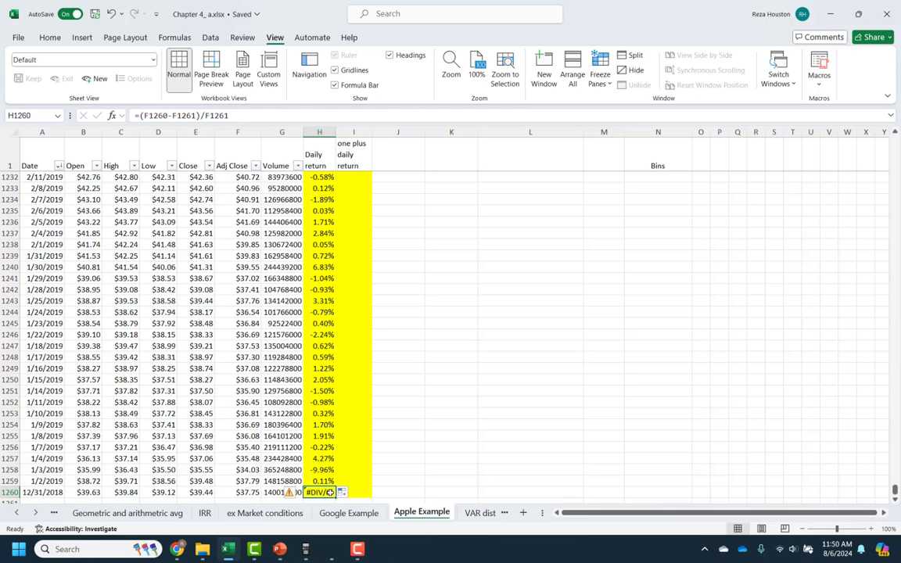
pyautogui.press('Right')
pyautogui.press('Right')
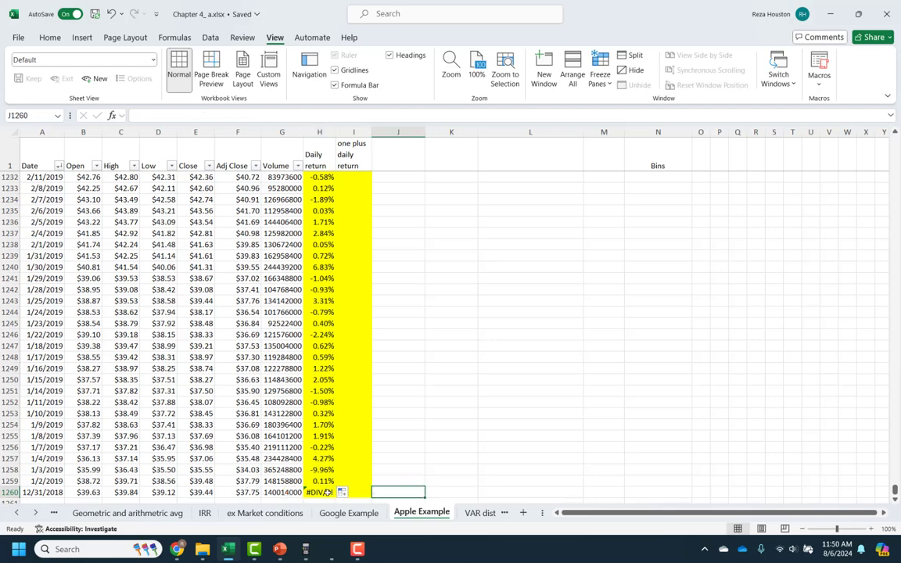
pyautogui.doubleClick(322, 492)
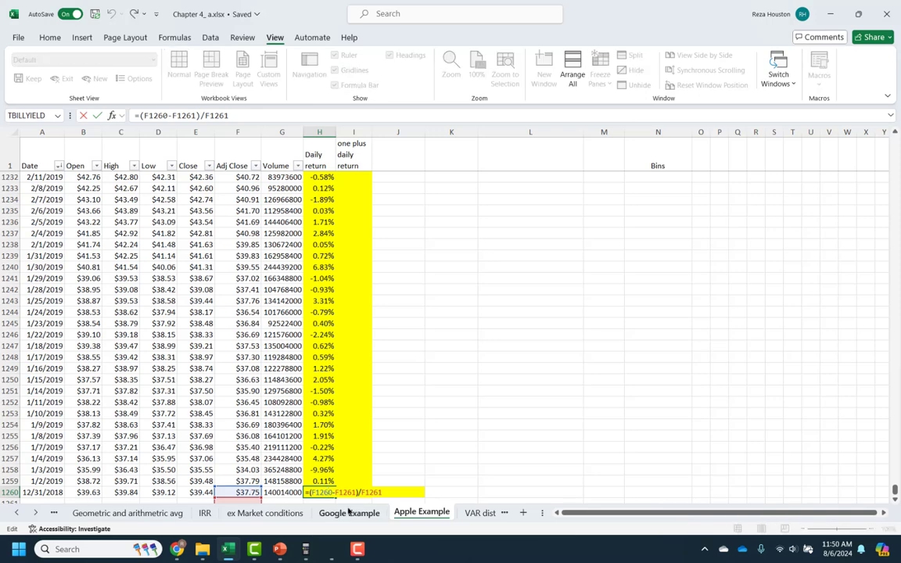
pyautogui.press('Return')
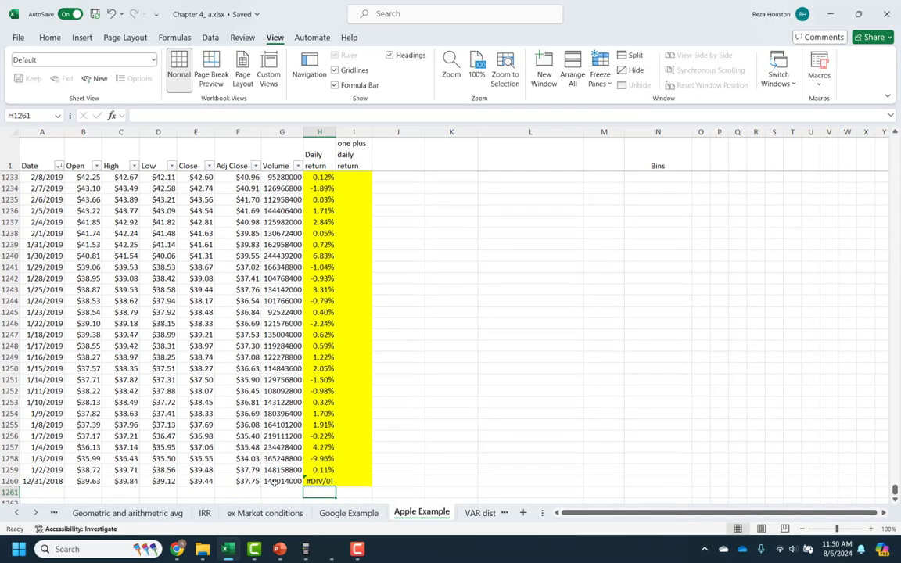
pyautogui.press('Down')
pyautogui.press('Down')
pyautogui.press('Down')
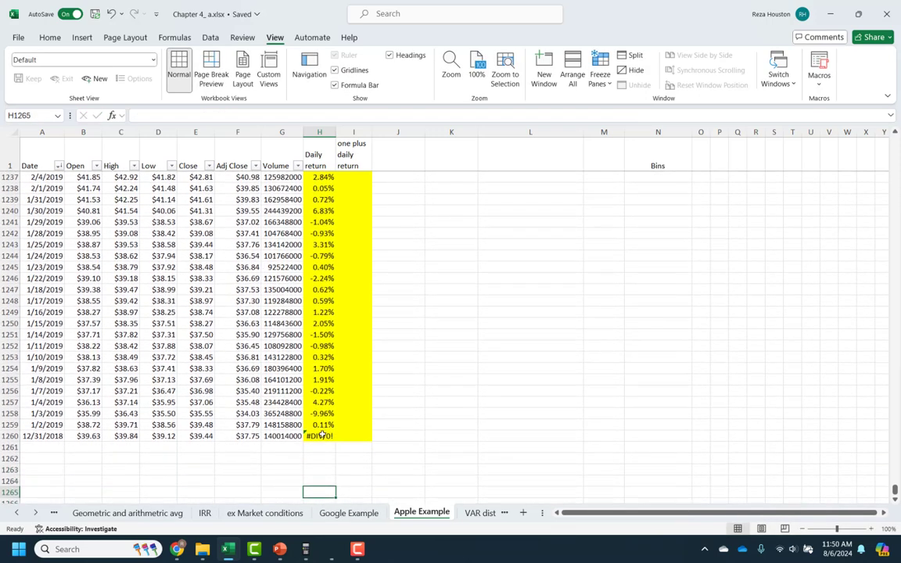
pyautogui.doubleClick(320, 435)
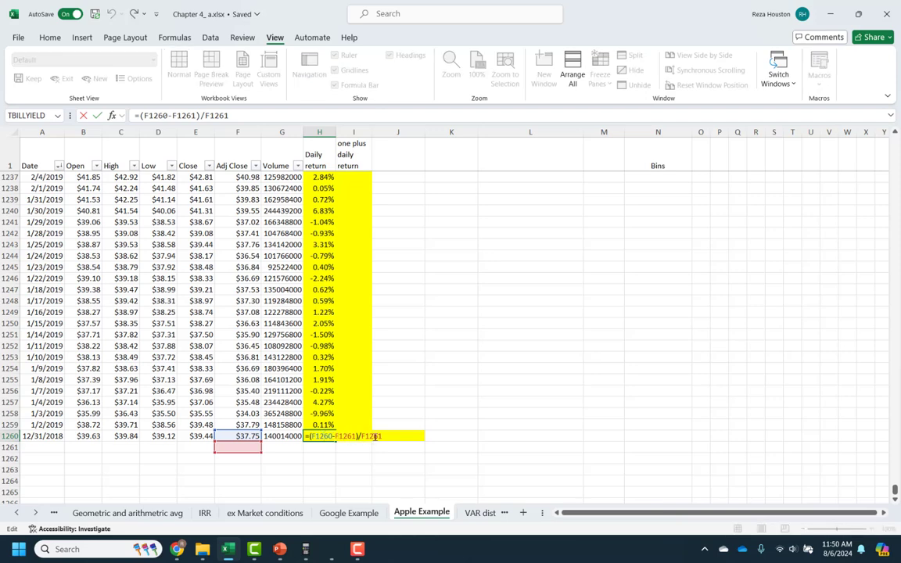
pyautogui.press('Escape')
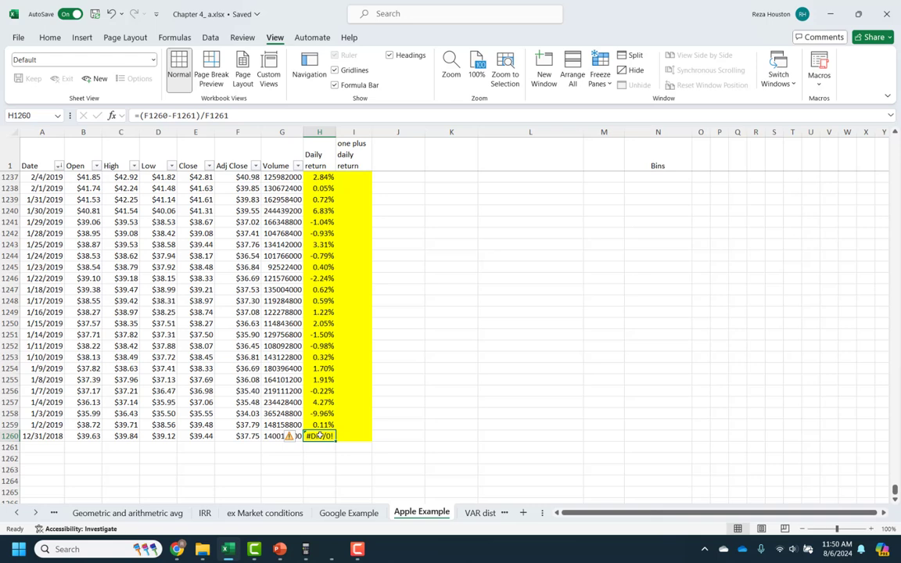
pyautogui.press('Delete')
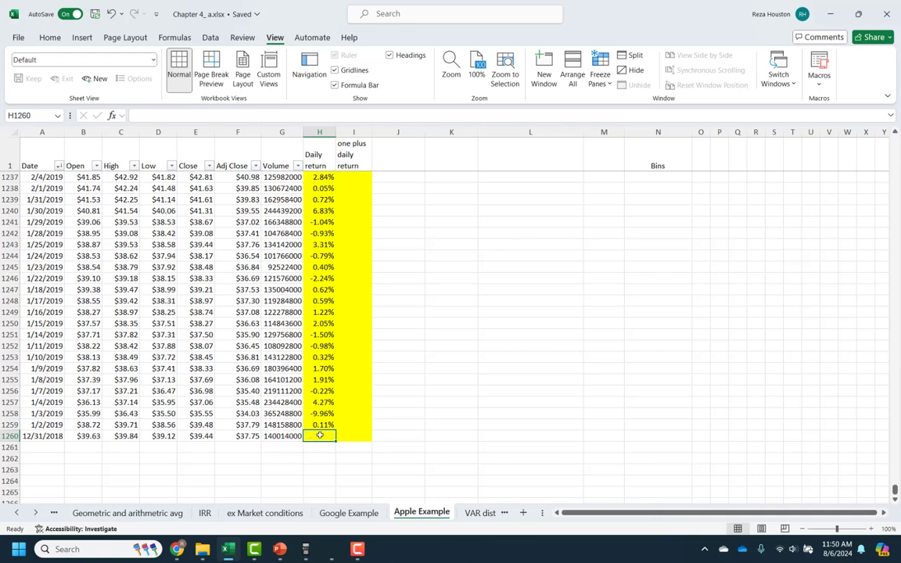
pyautogui.click(35, 435)
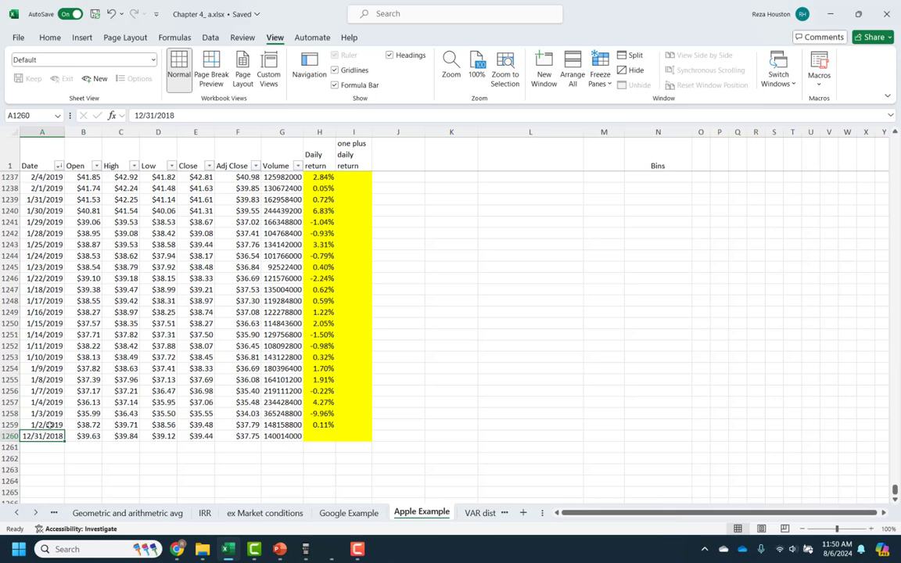
# Calculate one plus the daily return in I2 with =1+H2 and fill the formula down the column
pyautogui.click(356, 154)
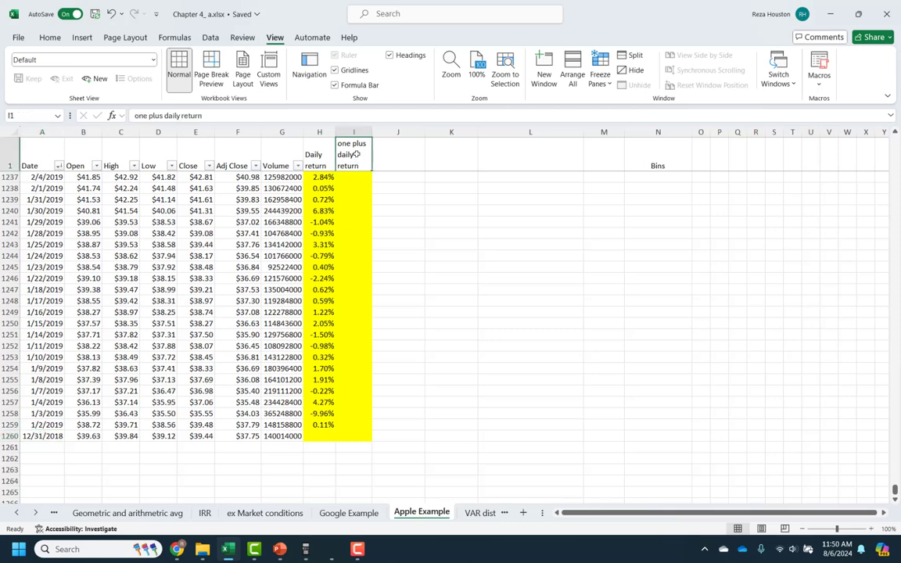
pyautogui.press('Down')
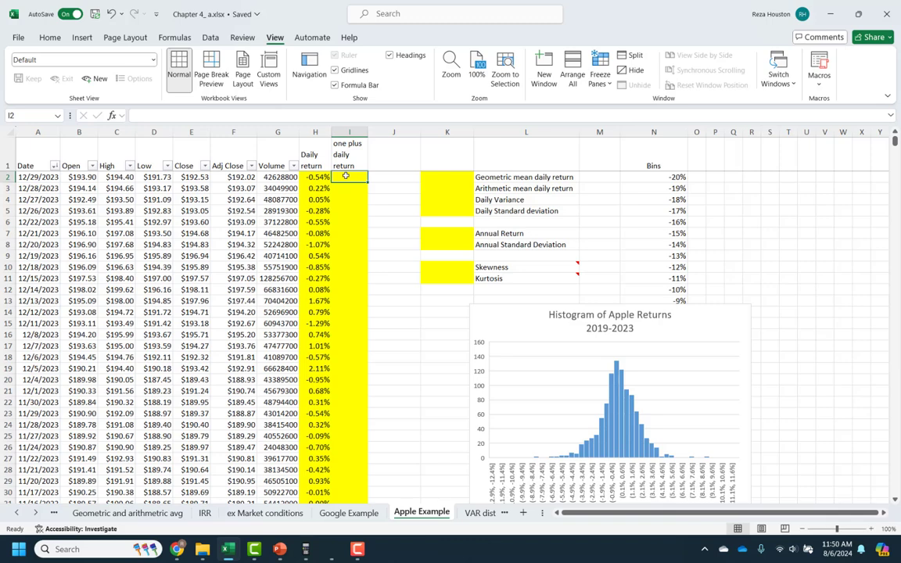
pyautogui.write('=')
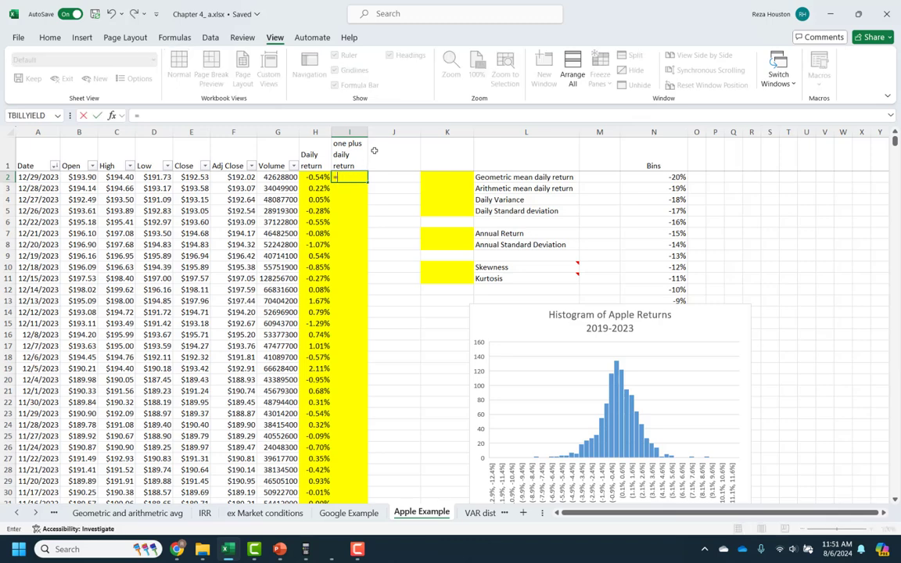
pyautogui.write('1+')
pyautogui.click(306, 176)
pyautogui.press('Return')
pyautogui.click(363, 178)
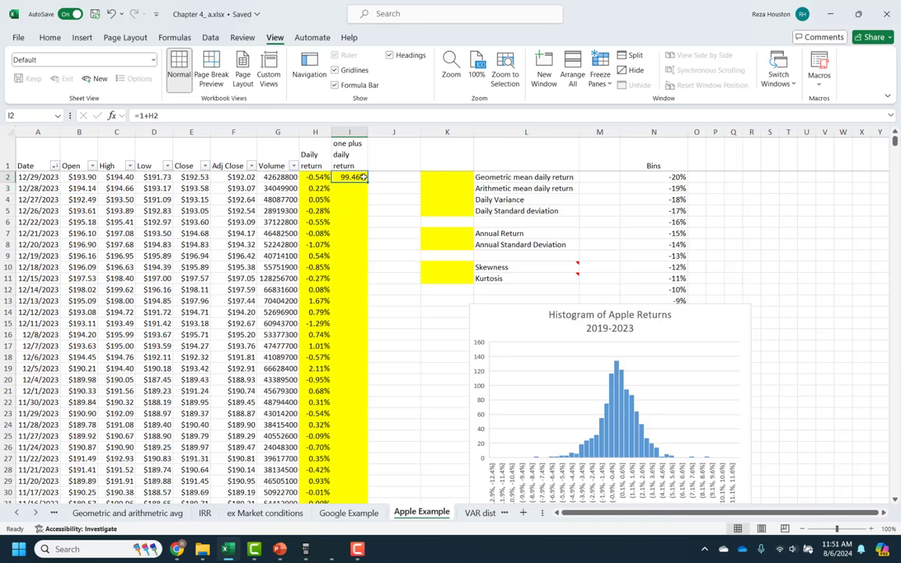
pyautogui.doubleClick(366, 181)
# Clear the one plus daily return in I1260, the 12/31/2018 row
pyautogui.click(349, 188)
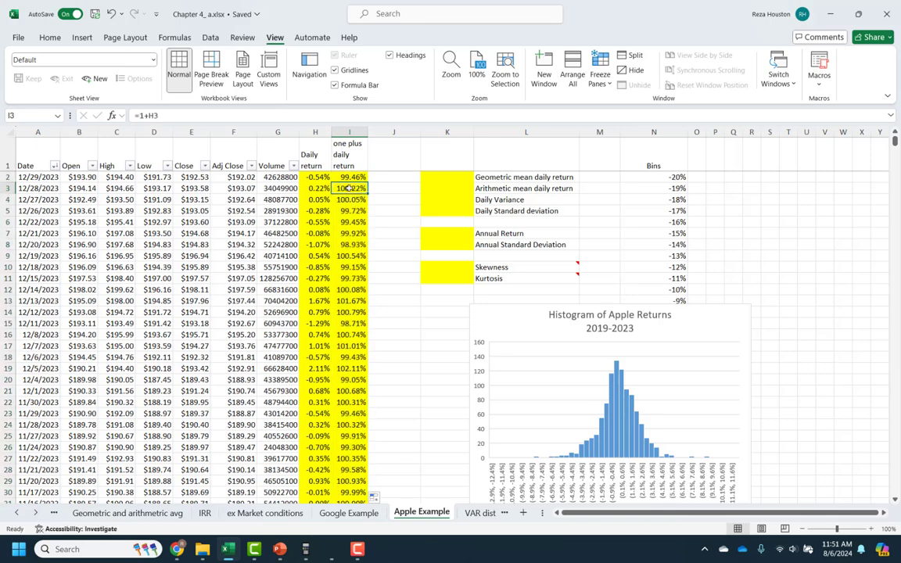
pyautogui.hotkey('ctrl', 'shift', 'Down')
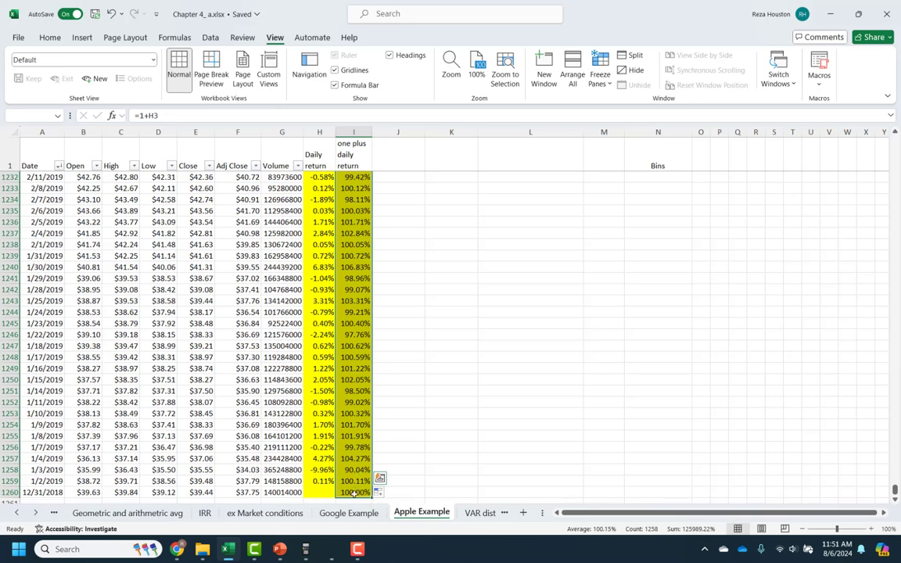
pyautogui.click(354, 493)
pyautogui.press('Delete')
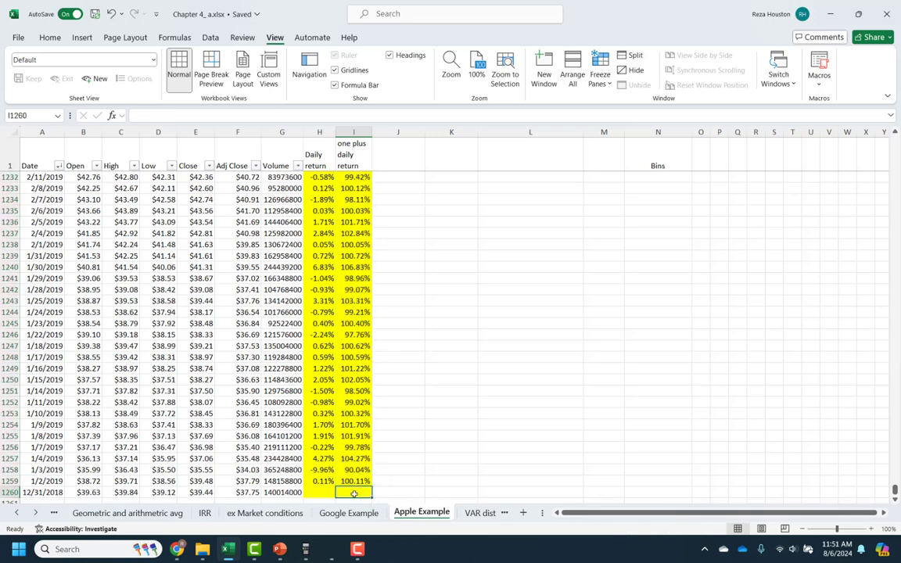
# Calculate the geometric mean daily return in K2 with =GEOMEAN(I2:I1259)-1
pyautogui.click(349, 154)
pyautogui.press('Down')
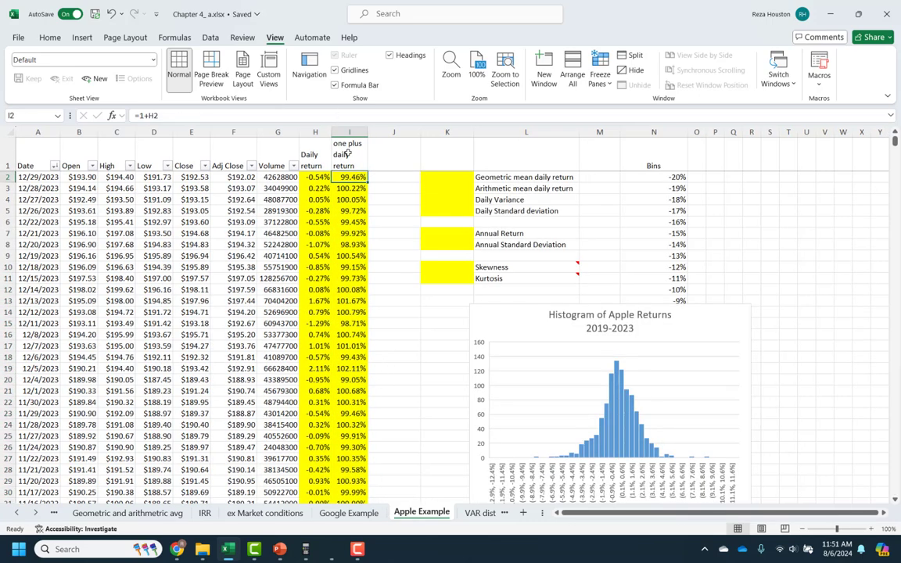
pyautogui.click(450, 179)
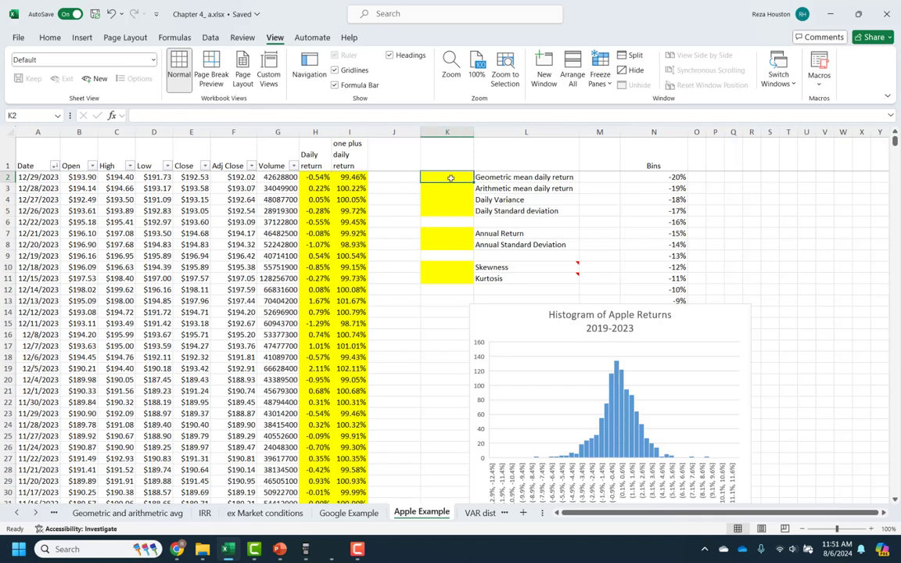
pyautogui.write('=geom')
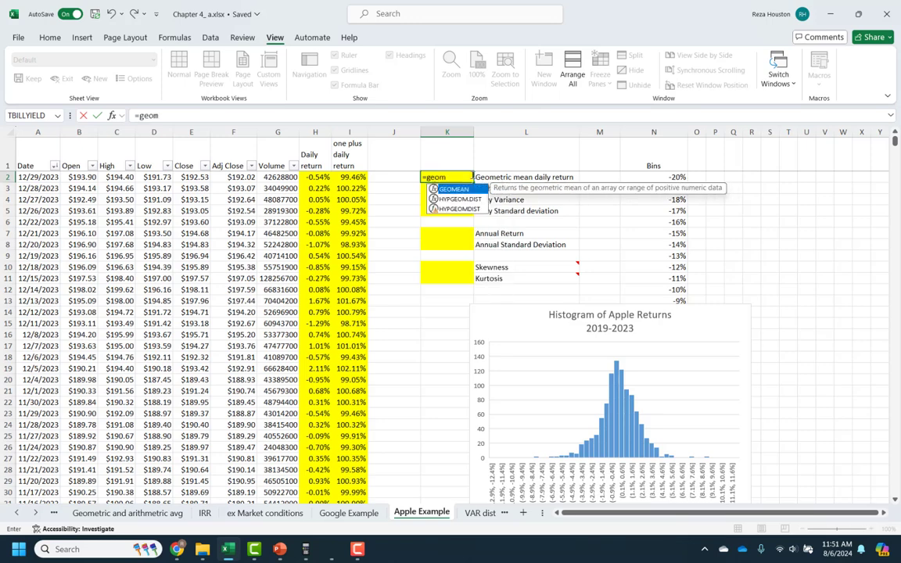
pyautogui.press('Tab')
pyautogui.click(350, 178)
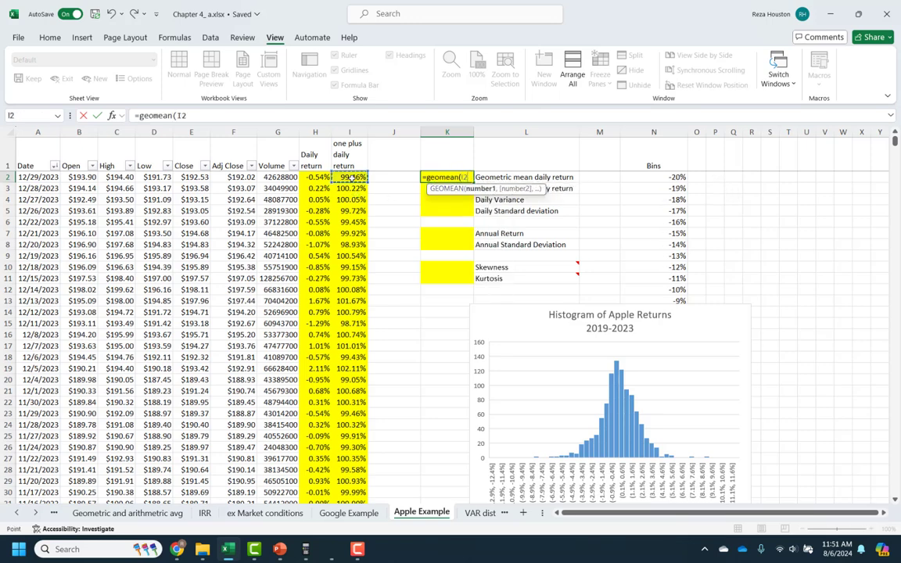
pyautogui.hotkey('ctrl', 'shift', 'Down')
pyautogui.write(')')
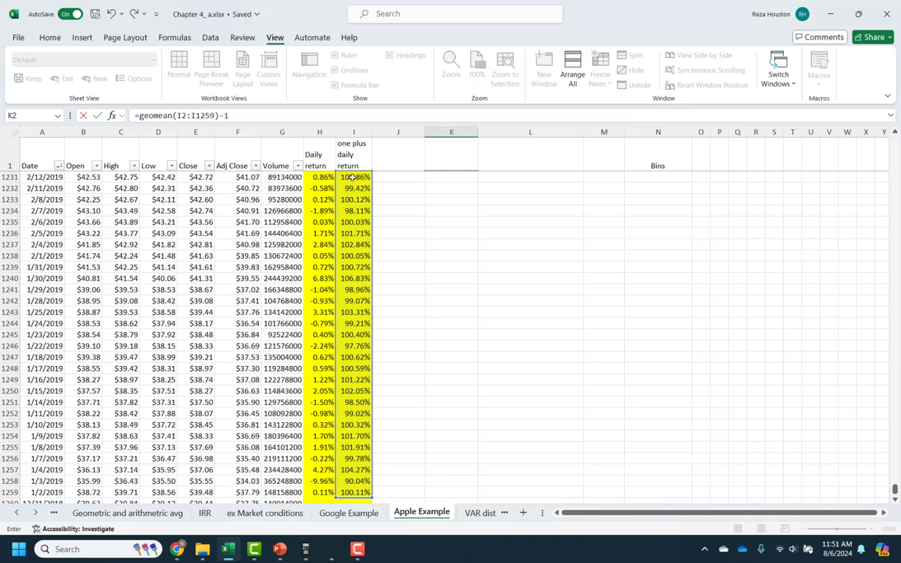
pyautogui.write('-1')
pyautogui.hotkey('ctrl', 'Return')
pyautogui.press('Up')
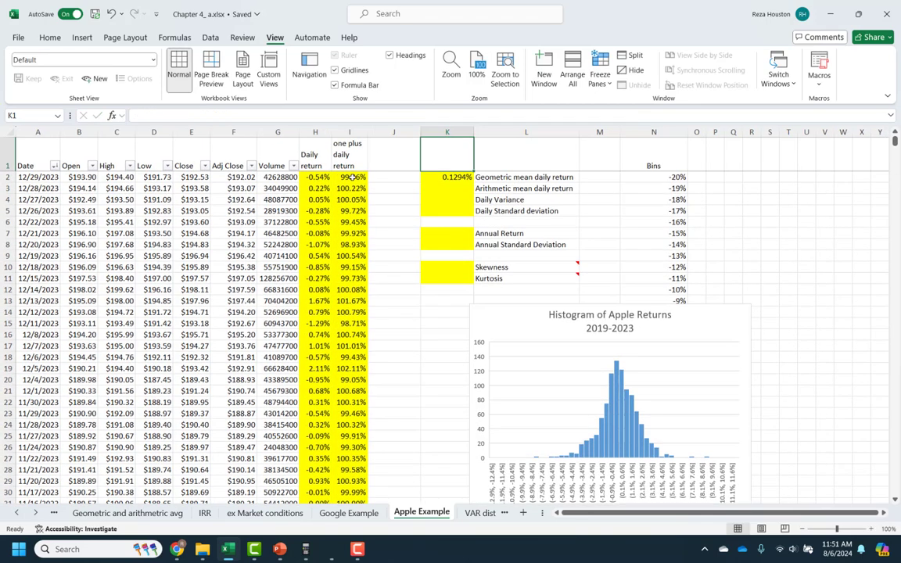
# Calculate the arithmetic mean daily return in K3 with =AVERAGE(H2:H1259)
pyautogui.click(431, 185)
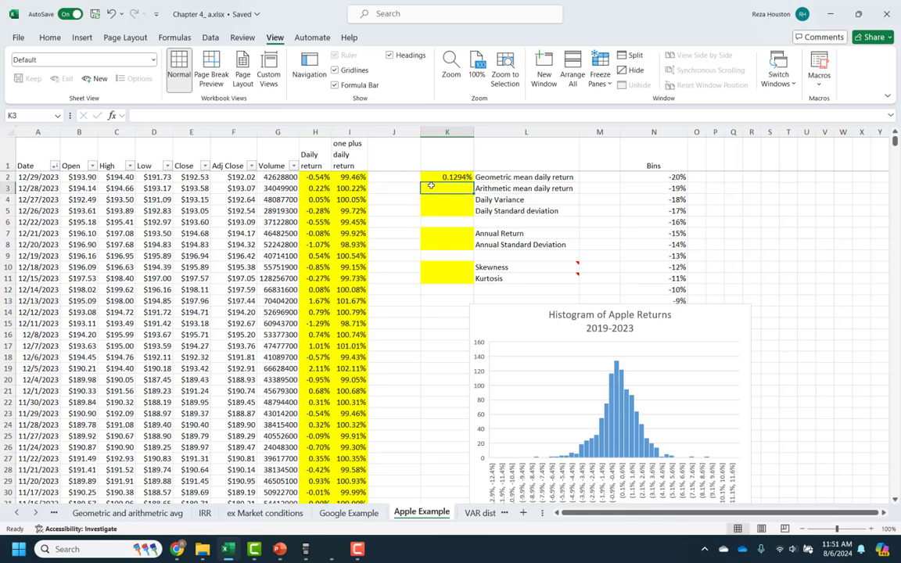
pyautogui.write('=avearge')
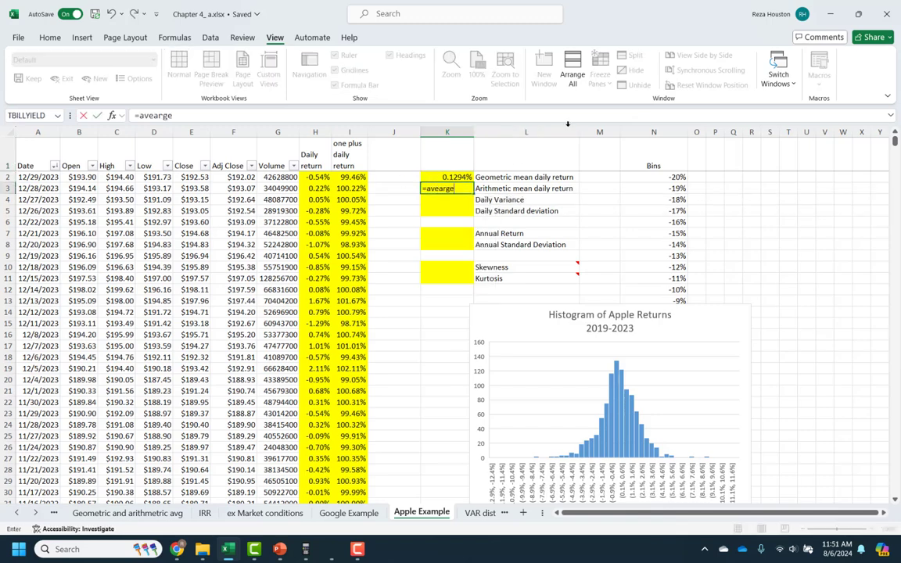
pyautogui.press('BackSpace')
pyautogui.press('BackSpace')
pyautogui.press('BackSpace')
pyautogui.press('BackSpace')
pyautogui.write('rage(')
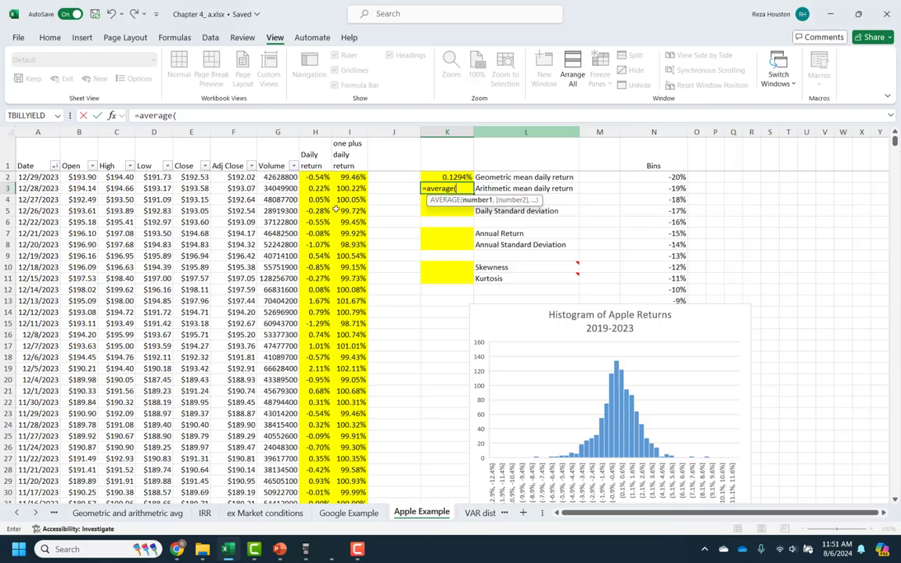
pyautogui.click(312, 177)
pyautogui.hotkey('ctrl', 'shift', 'Down')
pyautogui.write(')')
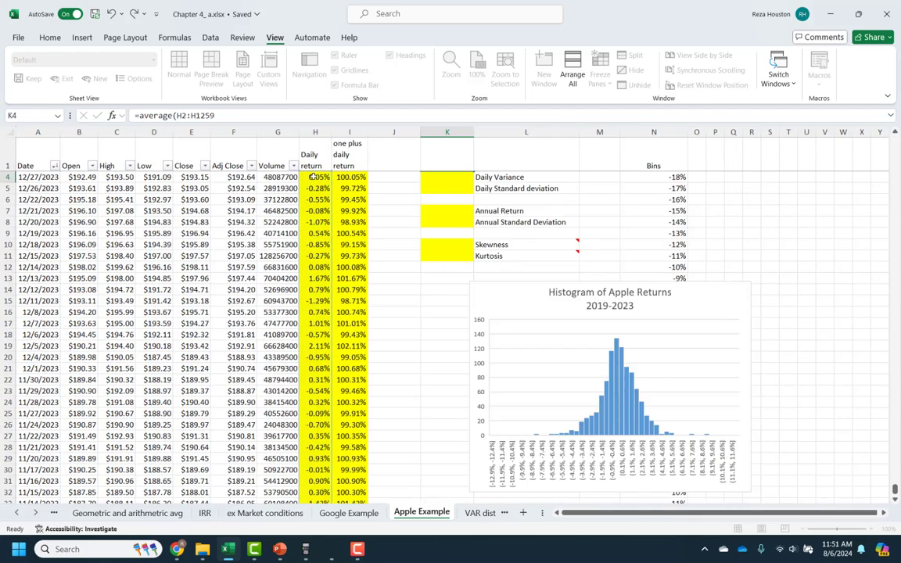
pyautogui.press('Return')
pyautogui.click(312, 177)
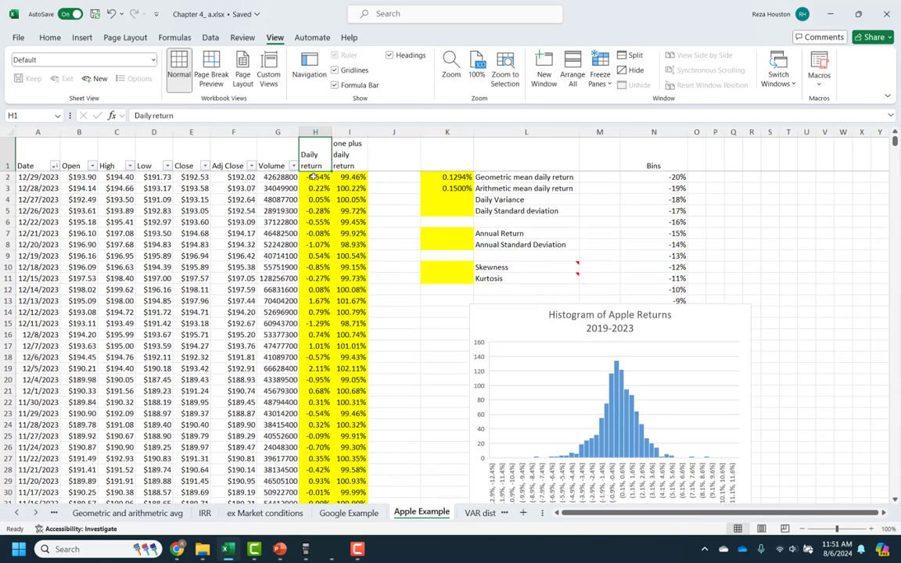
# Calculate the sample variance of the daily returns in K4 with =VAR.S(H2:H1259)
pyautogui.click(452, 199)
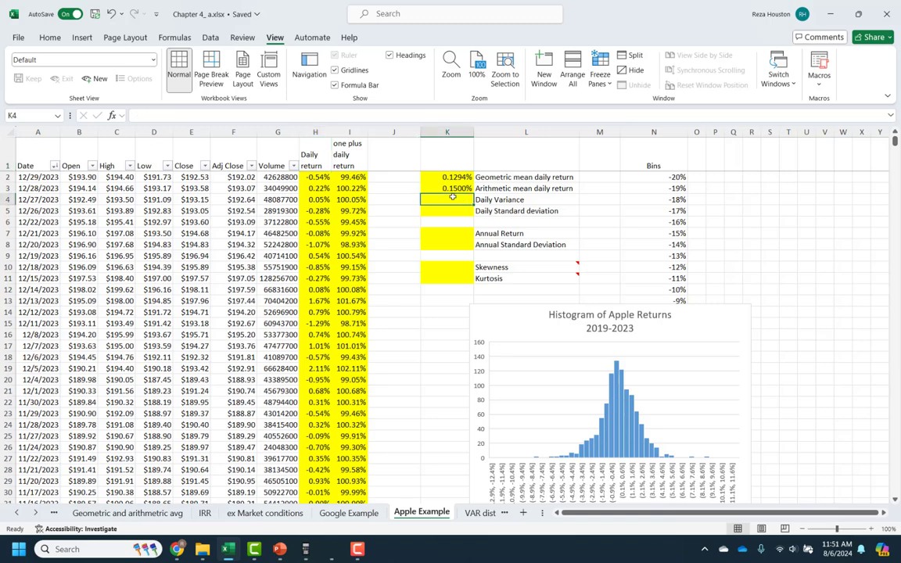
pyautogui.write('=')
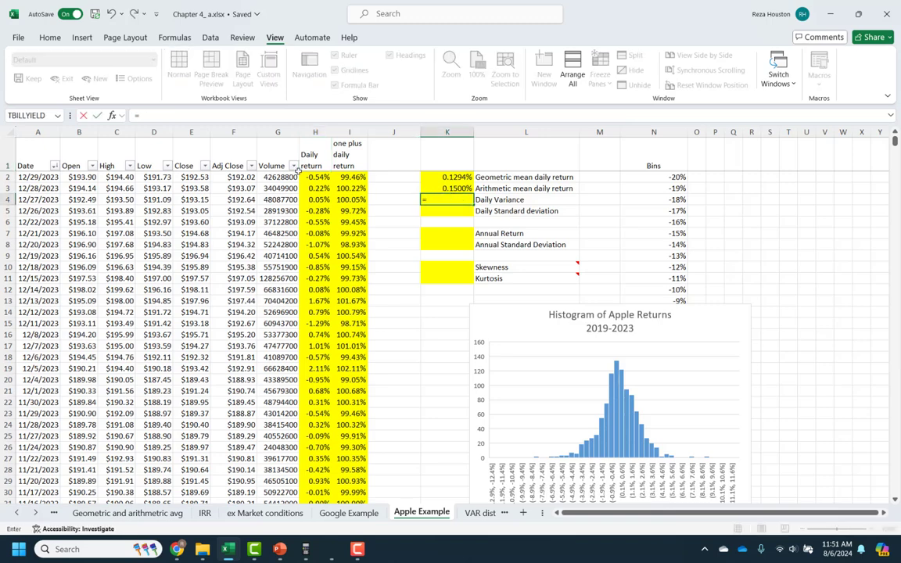
pyautogui.write('v')
pyautogui.press('BackSpace')
pyautogui.write('var.')
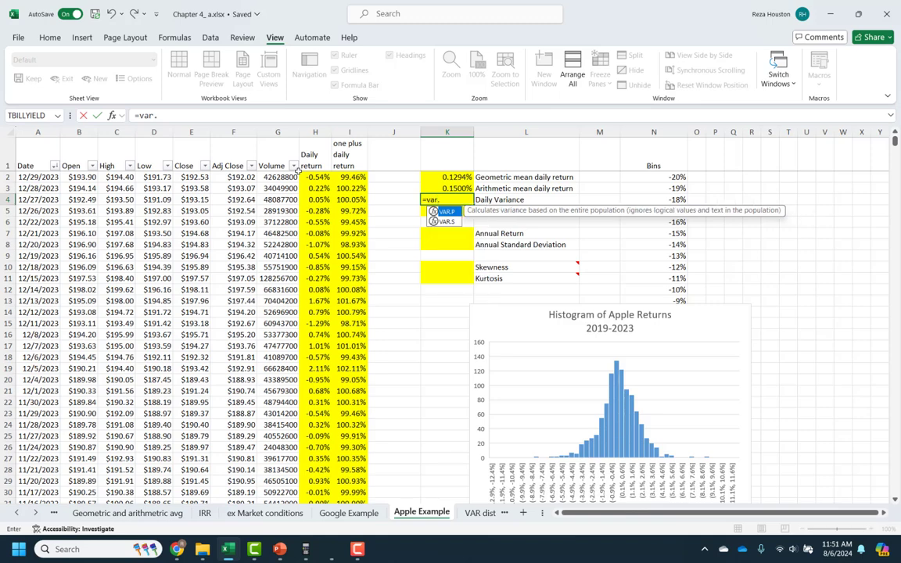
pyautogui.write('s')
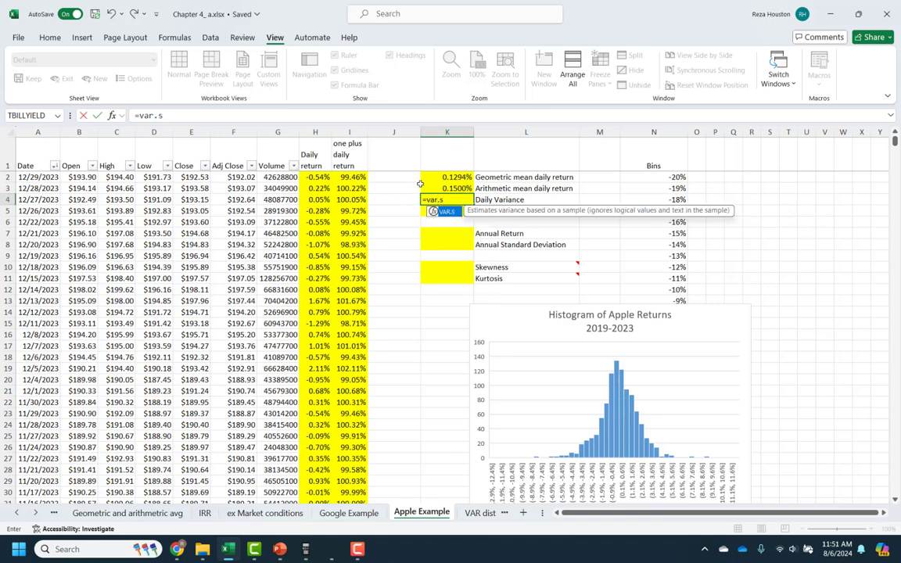
pyautogui.write('(')
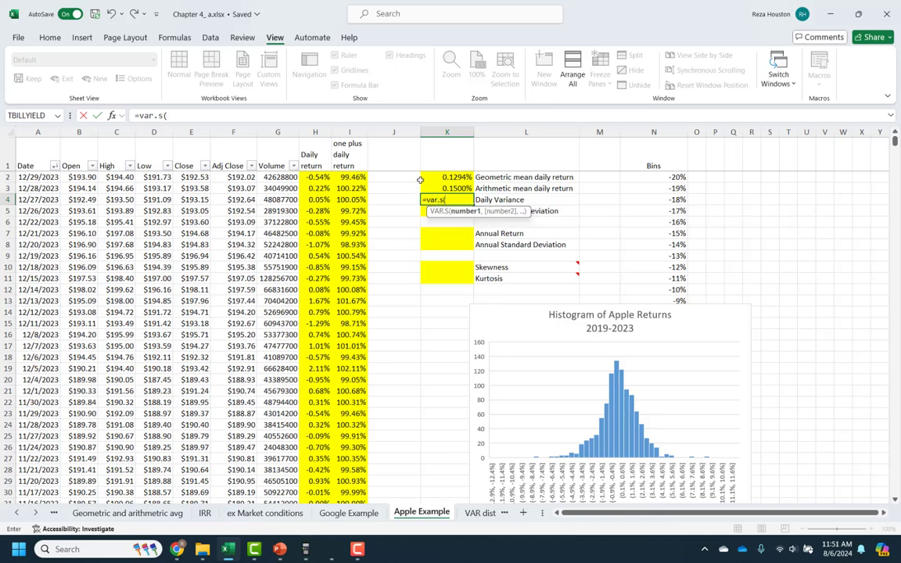
pyautogui.click(320, 177)
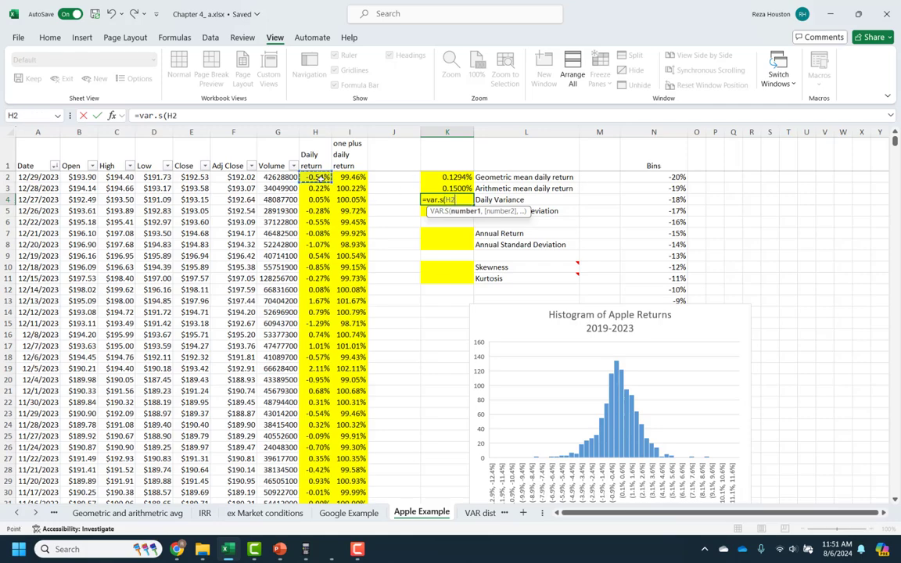
pyautogui.hotkey('ctrl', 'shift', 'Down')
pyautogui.press('Return')
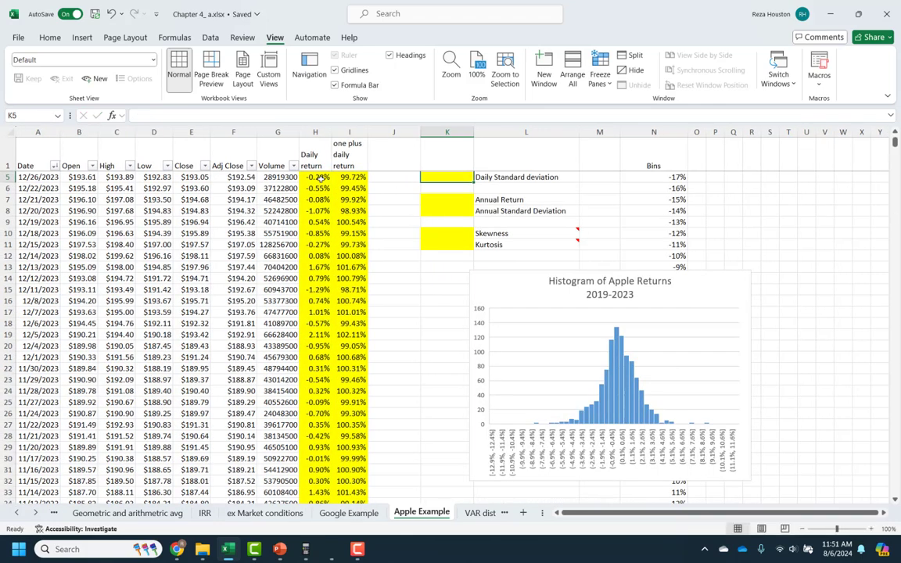
pyautogui.press('Up')
pyautogui.press('Up')
pyautogui.press('Up')
pyautogui.press('Up')
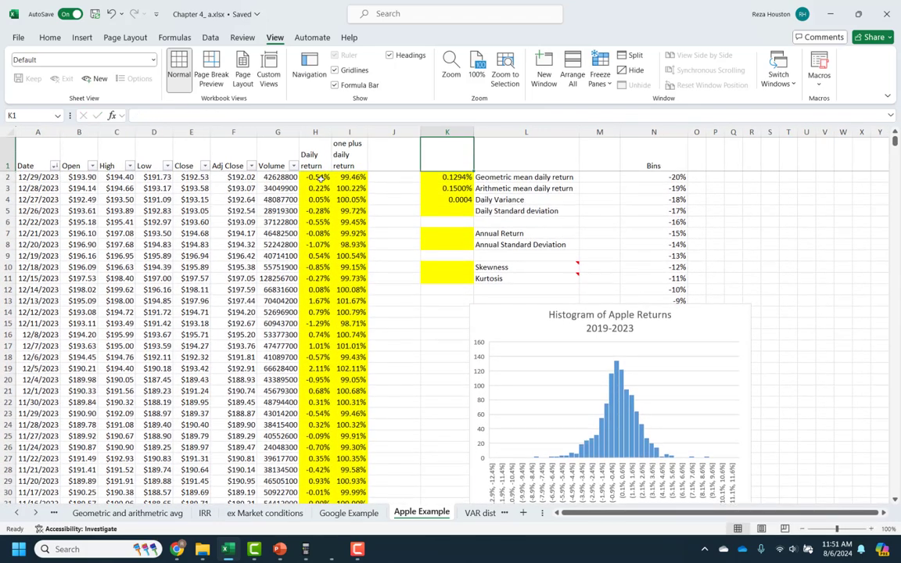
# Calculate the sample standard deviation of the daily returns in K5 with =STDEV.S(H2:H1259)
pyautogui.click(449, 211)
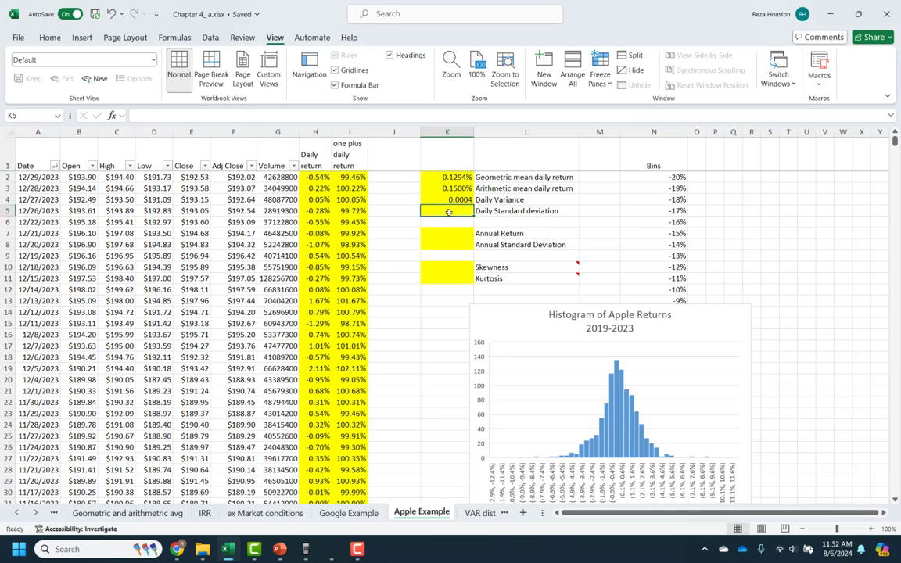
pyautogui.write('=')
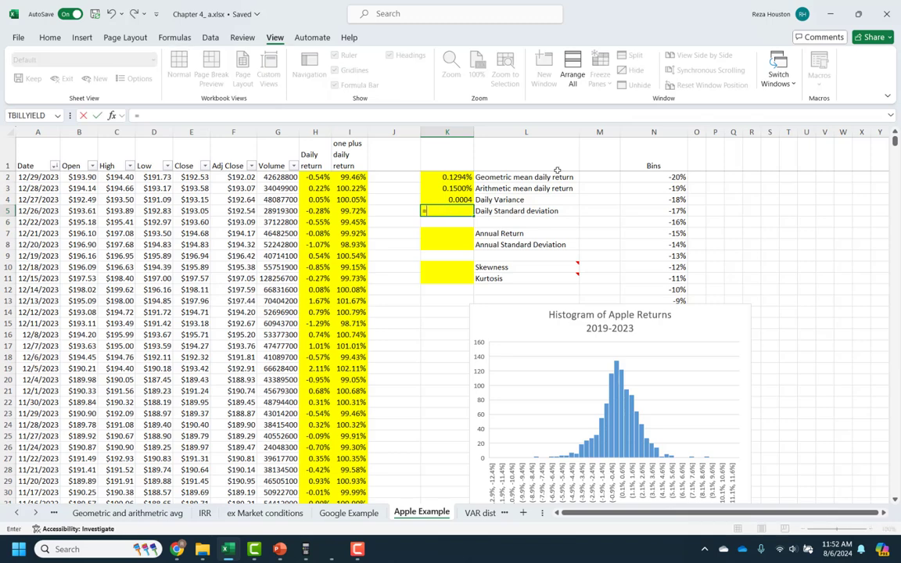
pyautogui.write('stdev.s(')
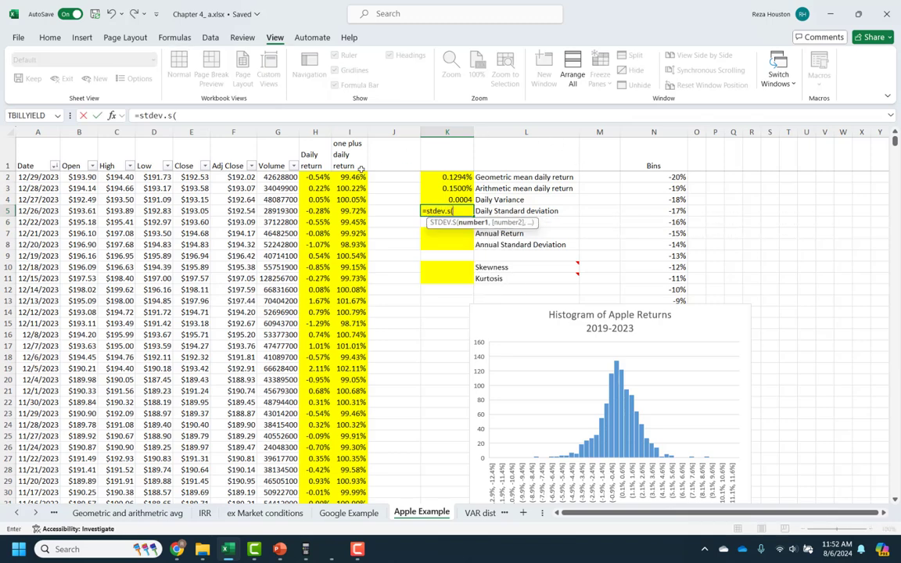
pyautogui.click(312, 177)
pyautogui.hotkey('ctrl', 'shift', 'Down')
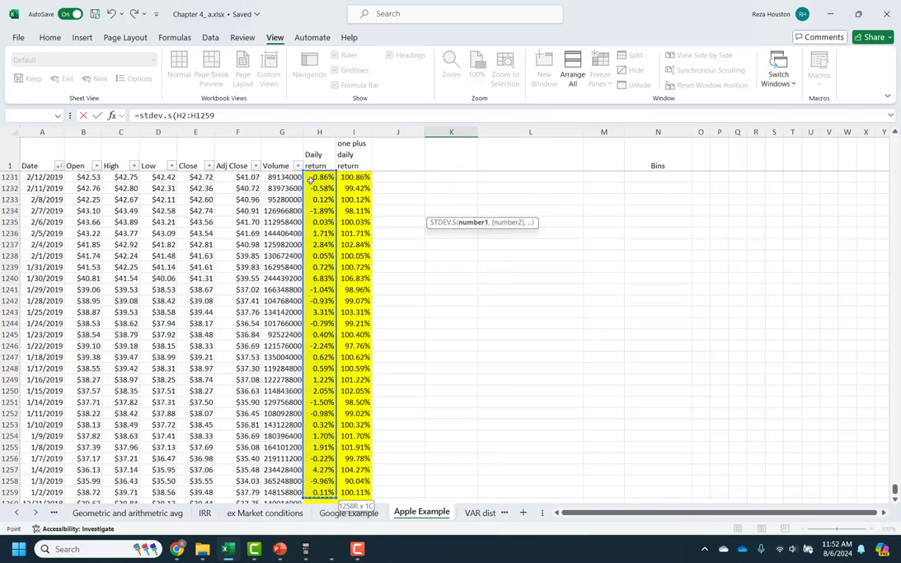
pyautogui.press('Return')
pyautogui.press('Up')
pyautogui.press('Up')
pyautogui.press('Up')
pyautogui.press('Up')
pyautogui.press('Up')
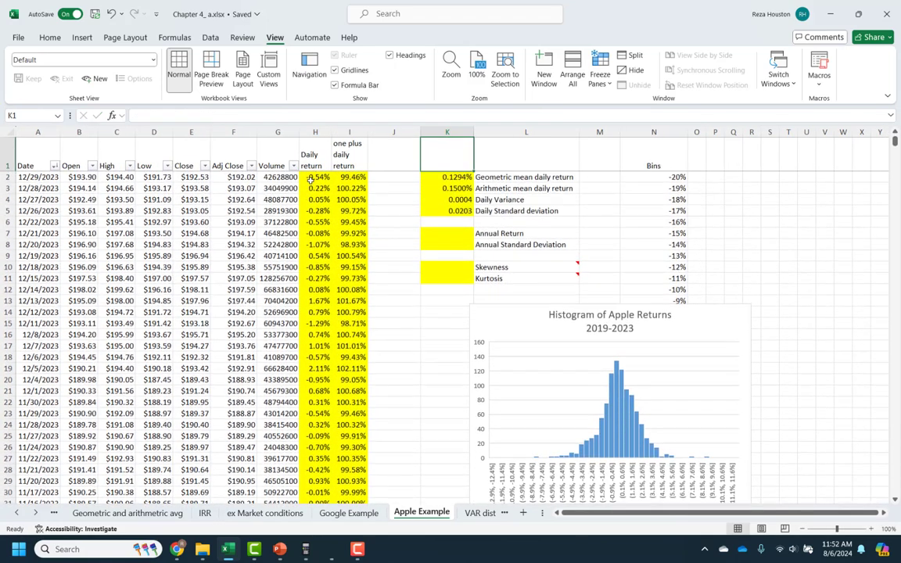
# Calculate the annual return in K7 by compounding the arithmetic mean daily return over 252 days with =(1+K3)^252-1
pyautogui.click(437, 233)
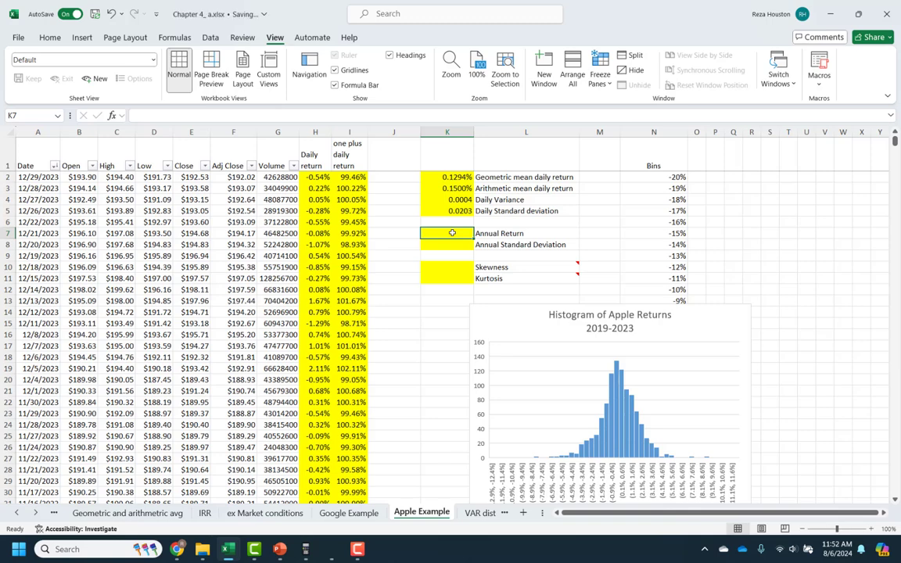
pyautogui.write('=(1')
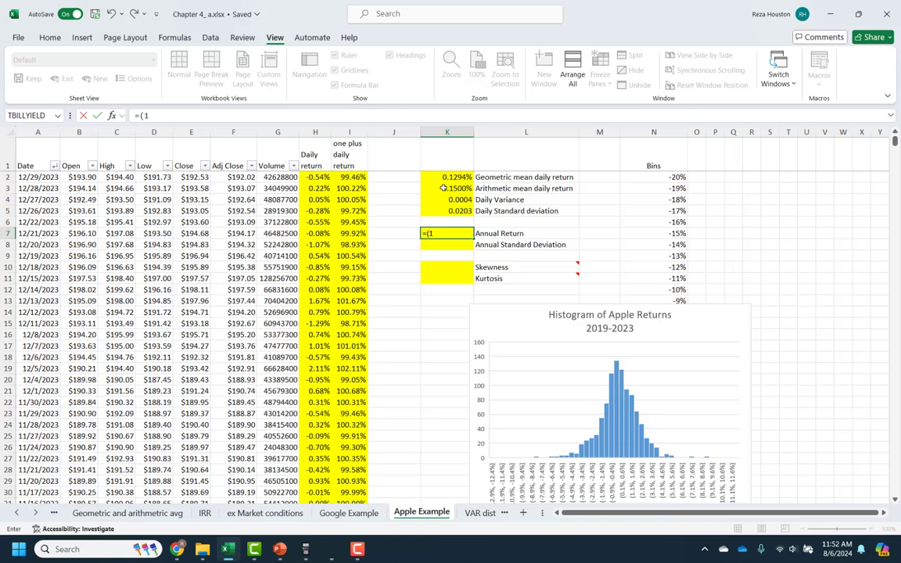
pyautogui.write('+')
pyautogui.click(443, 188)
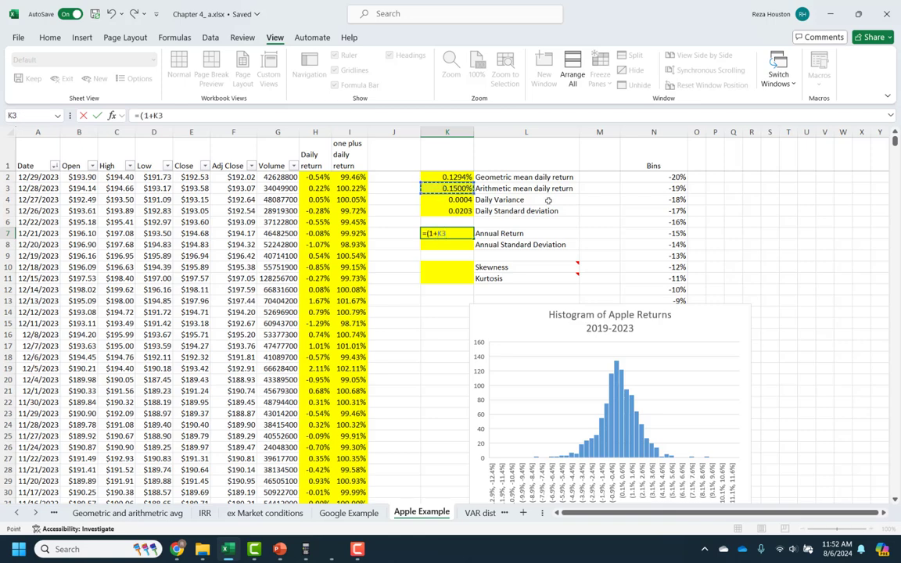
pyautogui.write(')^252-1')
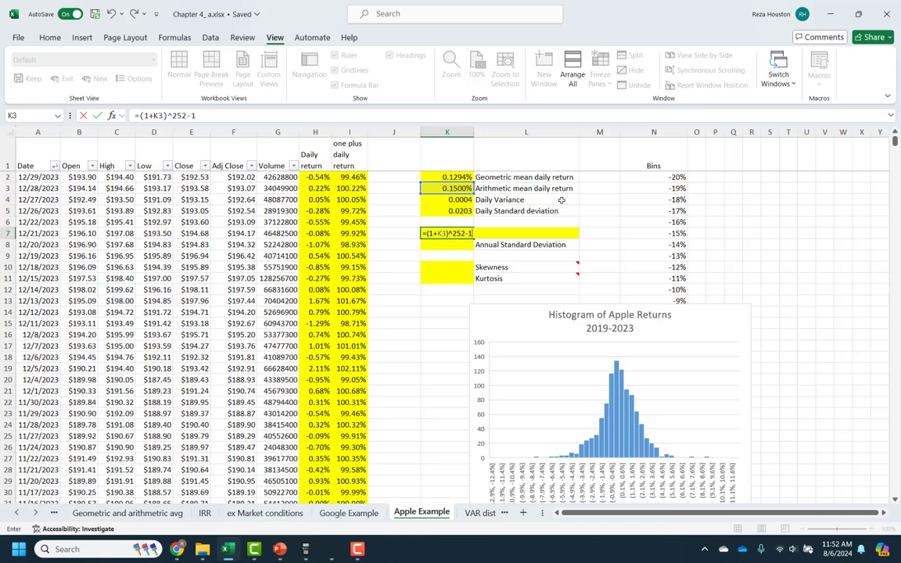
pyautogui.press('Return')
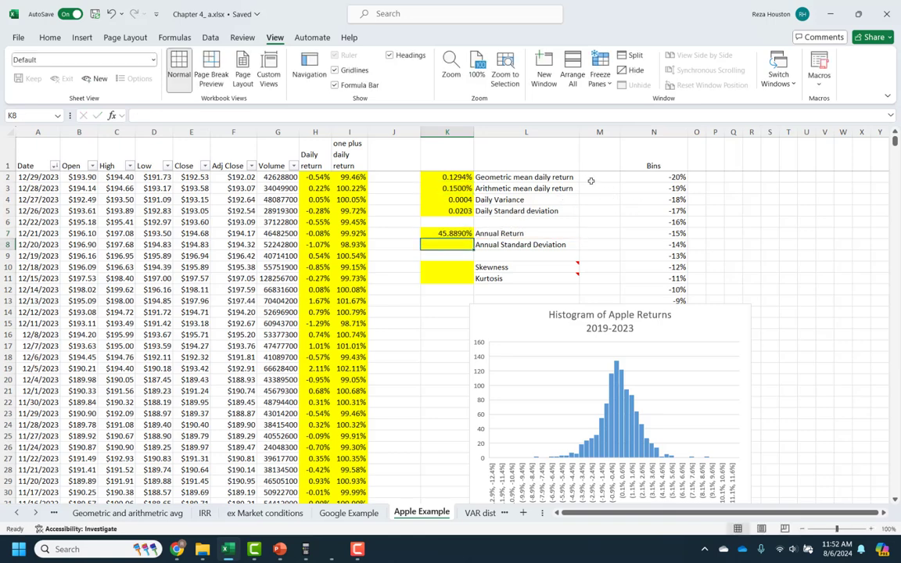
# Calculate the annual standard deviation in K8 with =K5*SQRT(252)
pyautogui.write('=')
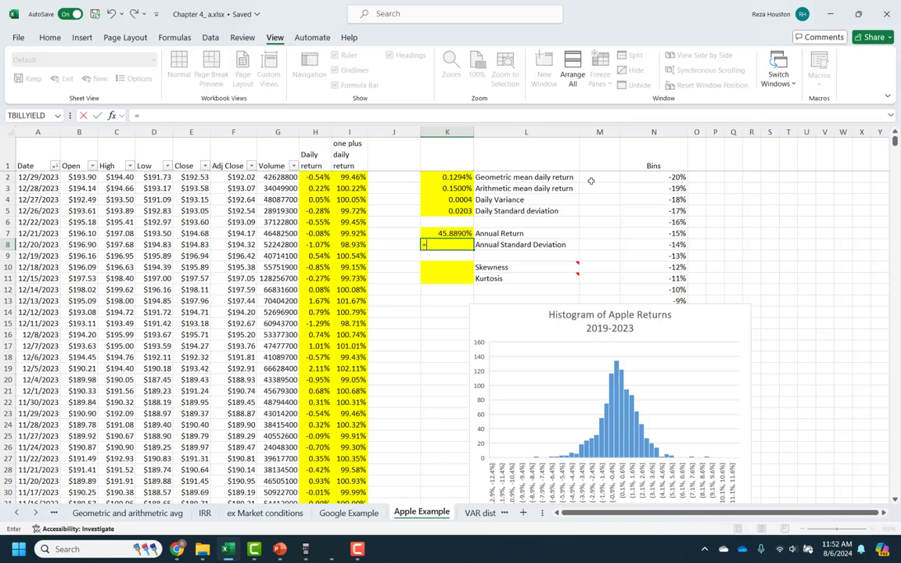
pyautogui.click(452, 211)
pyautogui.write('*sq')
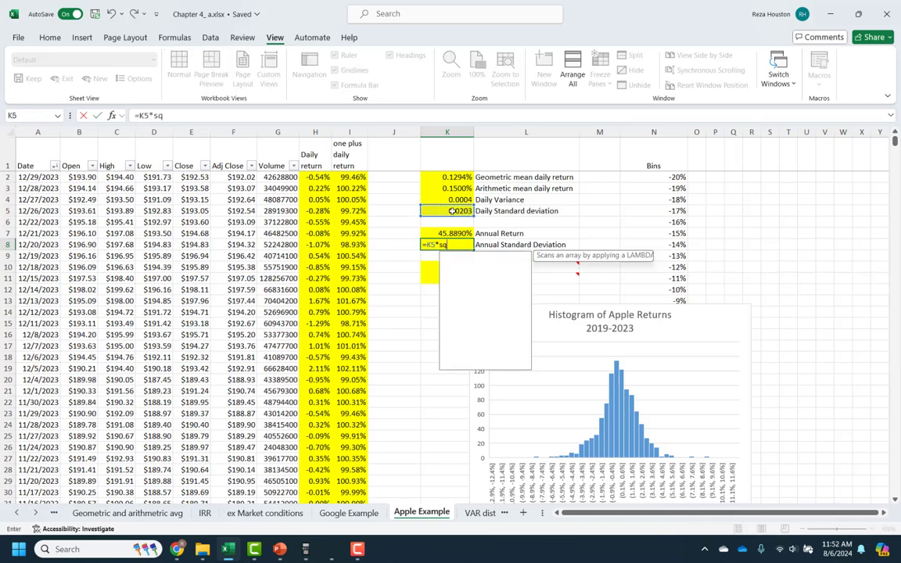
pyautogui.write('rt(')
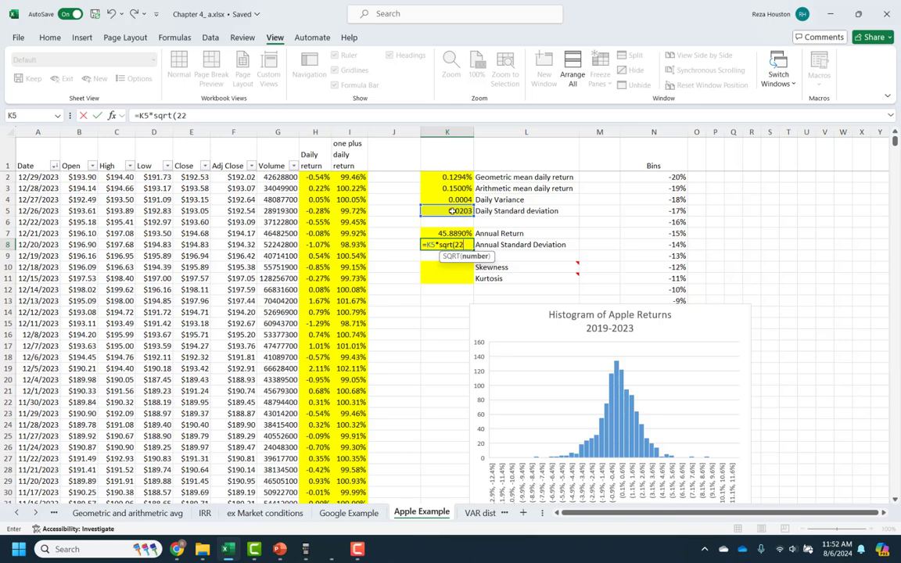
pyautogui.write('252)')
pyautogui.press('Return')
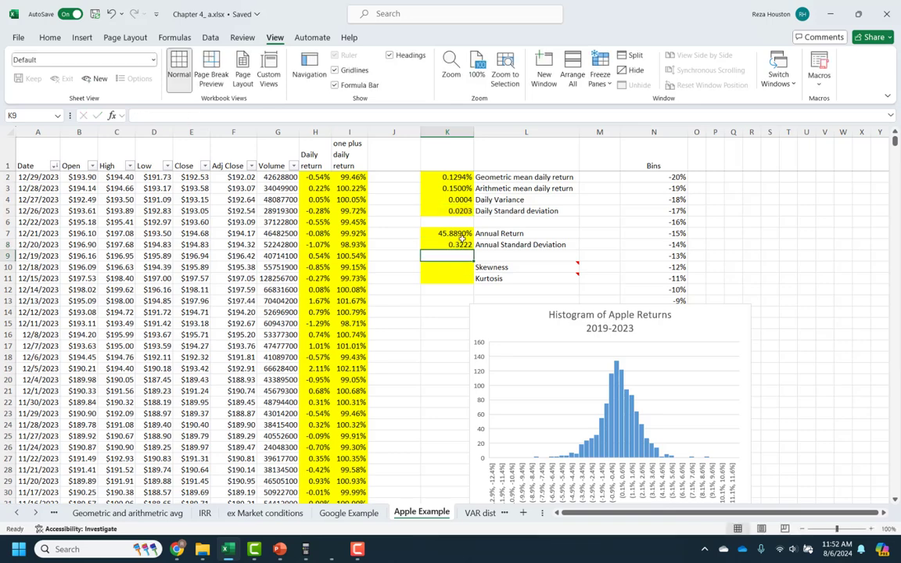
# Calculate the skewness of the daily returns in K10 with =SKEW(H2:H1259)
pyautogui.moveTo(530, 271)
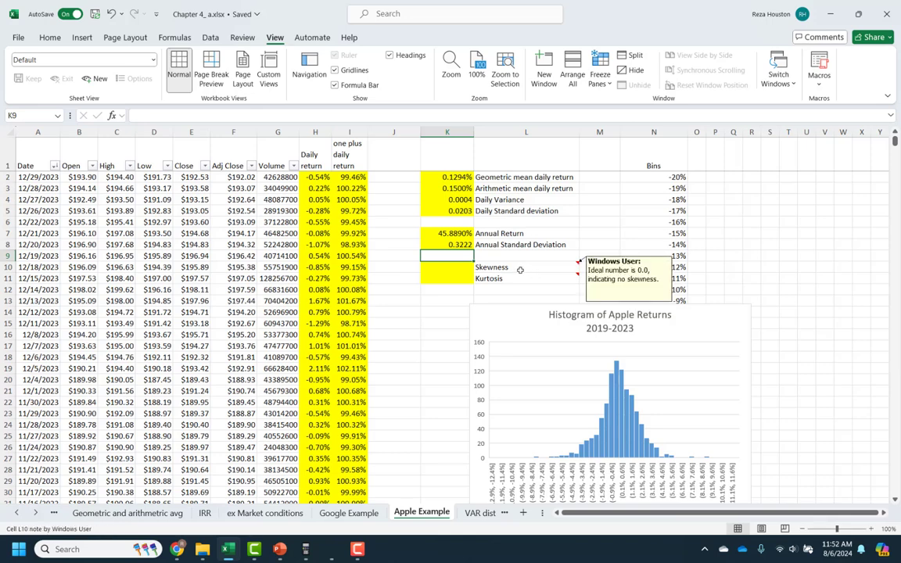
pyautogui.click(520, 267)
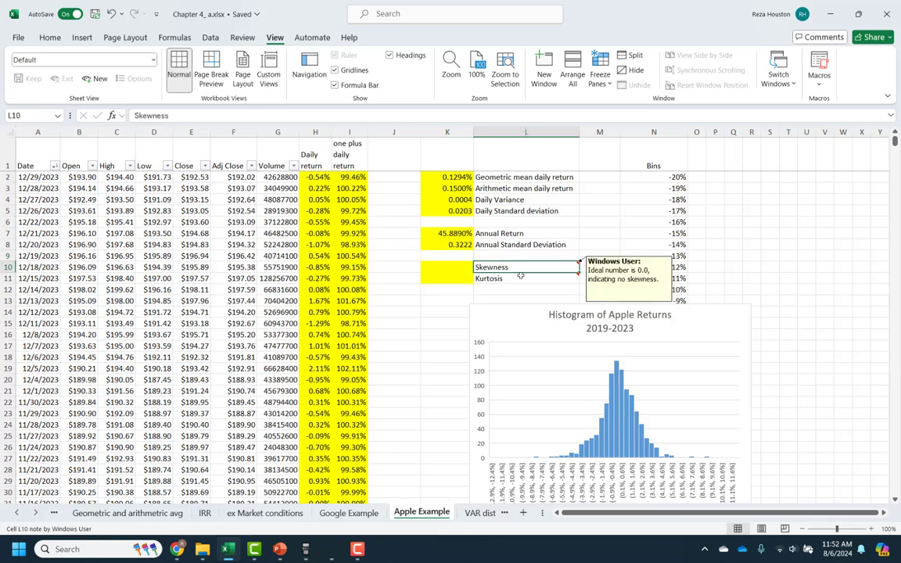
pyautogui.click(520, 279)
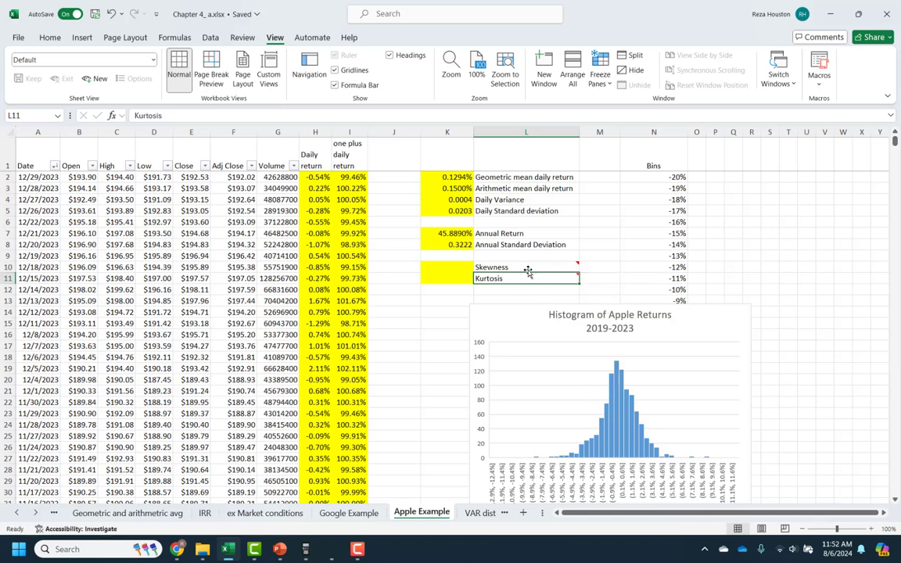
pyautogui.moveTo(522, 264)
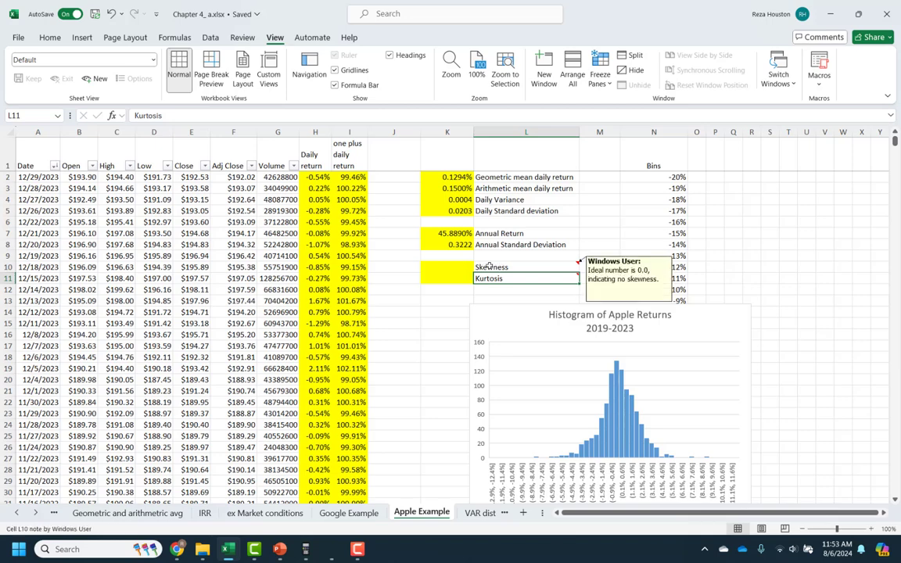
pyautogui.click(451, 265)
pyautogui.write('=sk')
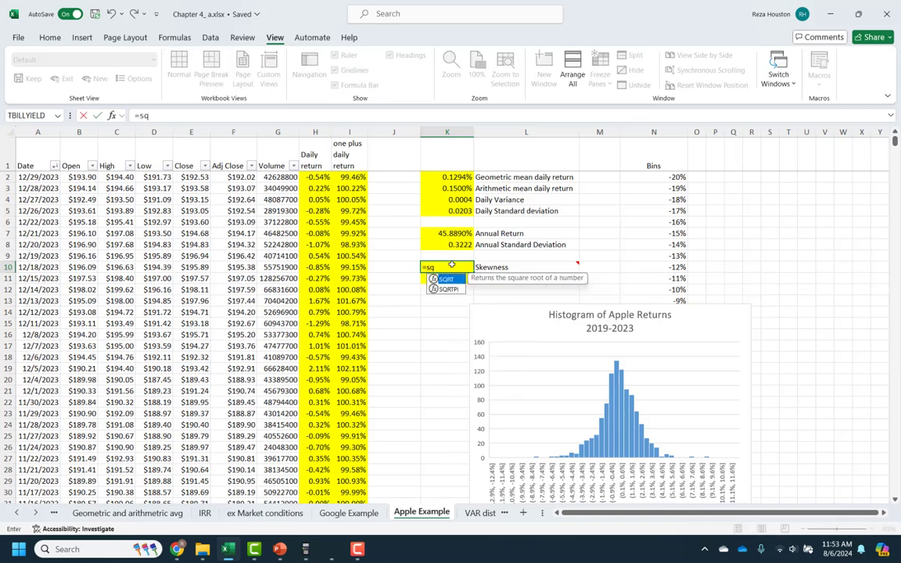
pyautogui.press('BackSpace')
pyautogui.write('ke')
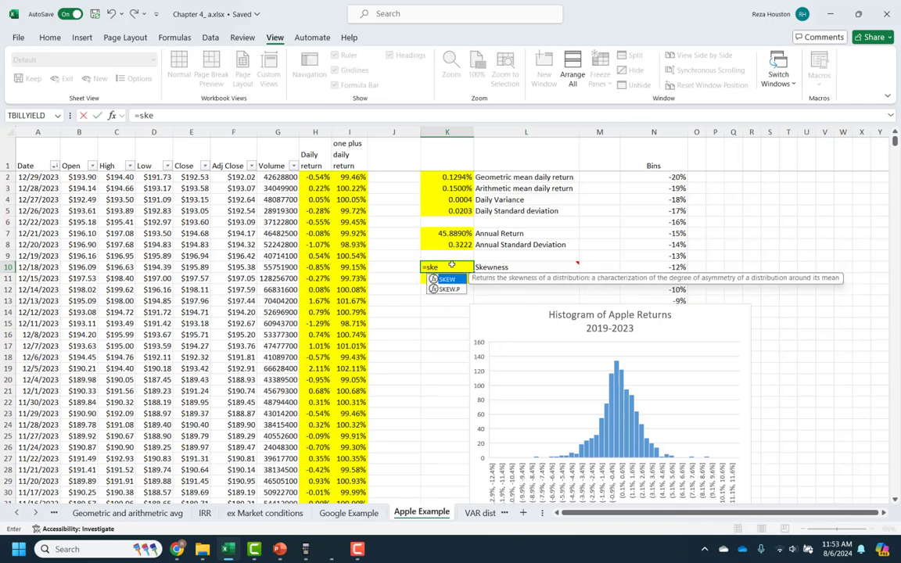
pyautogui.write('w(')
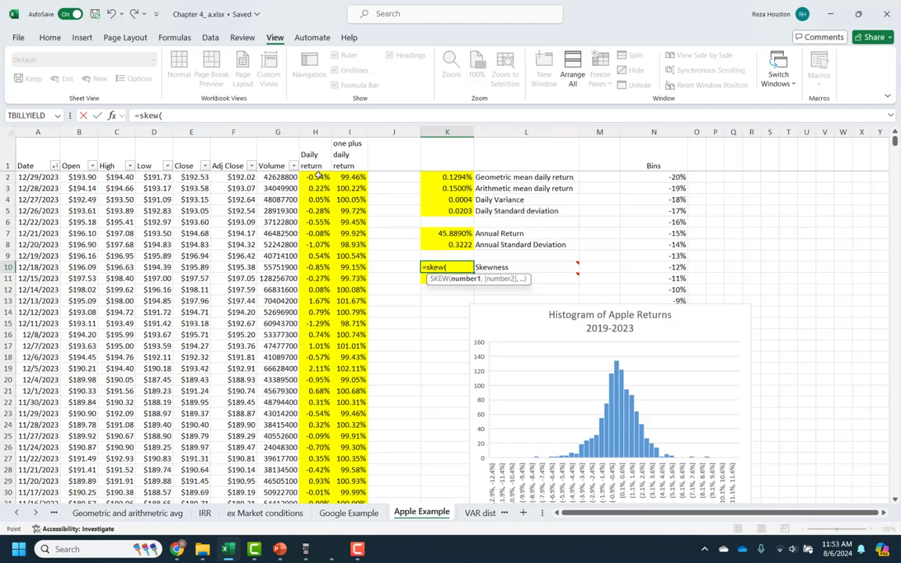
pyautogui.click(318, 177)
pyautogui.hotkey('ctrl', 'shift', 'Down')
pyautogui.press('Return')
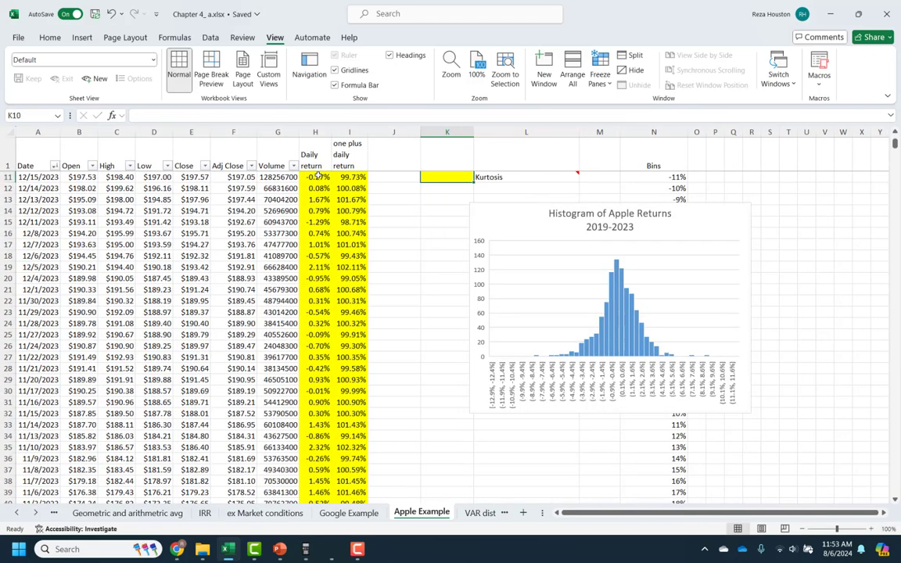
pyautogui.press('Up')
pyautogui.press('Up')
pyautogui.press('Up')
pyautogui.press('Up')
pyautogui.press('Up')
pyautogui.press('Up')
pyautogui.press('Up')
pyautogui.press('Up')
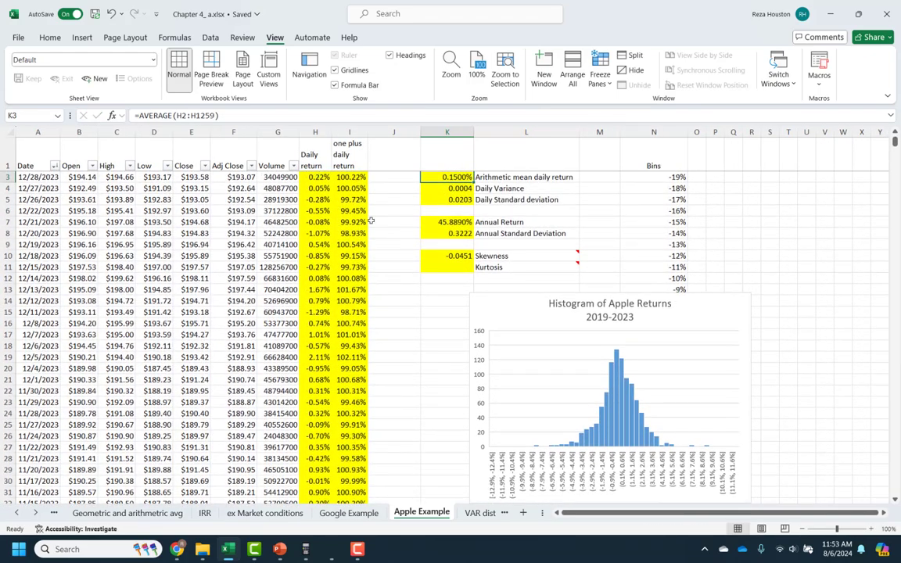
pyautogui.click(466, 255)
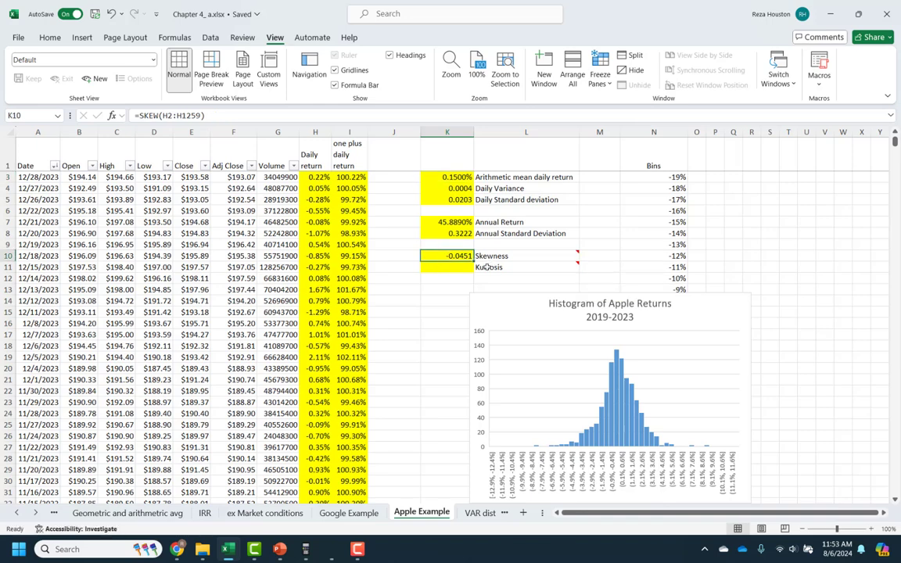
# Calculate the kurtosis of the daily returns in K11 with =KURT(H3:H1259)
pyautogui.moveTo(486, 267)
pyautogui.press('Return')
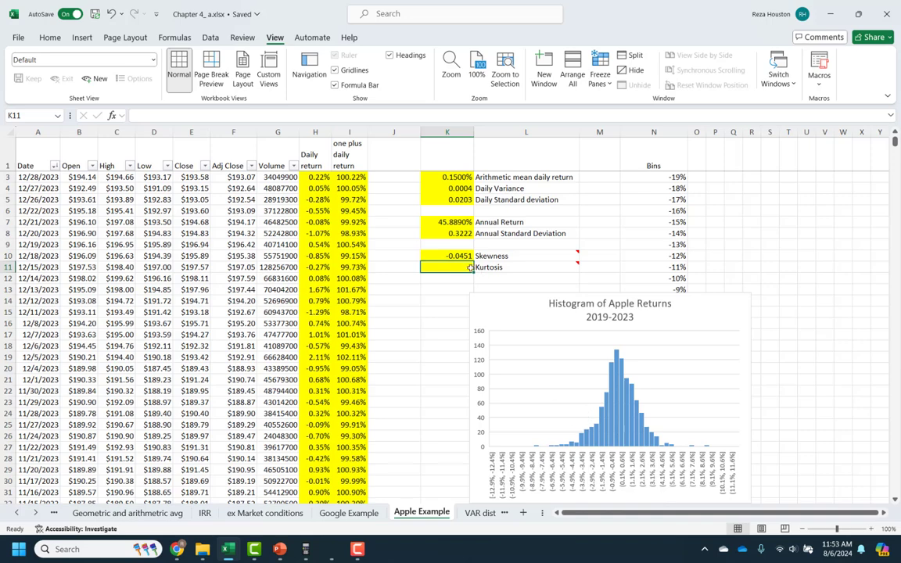
pyautogui.write('=')
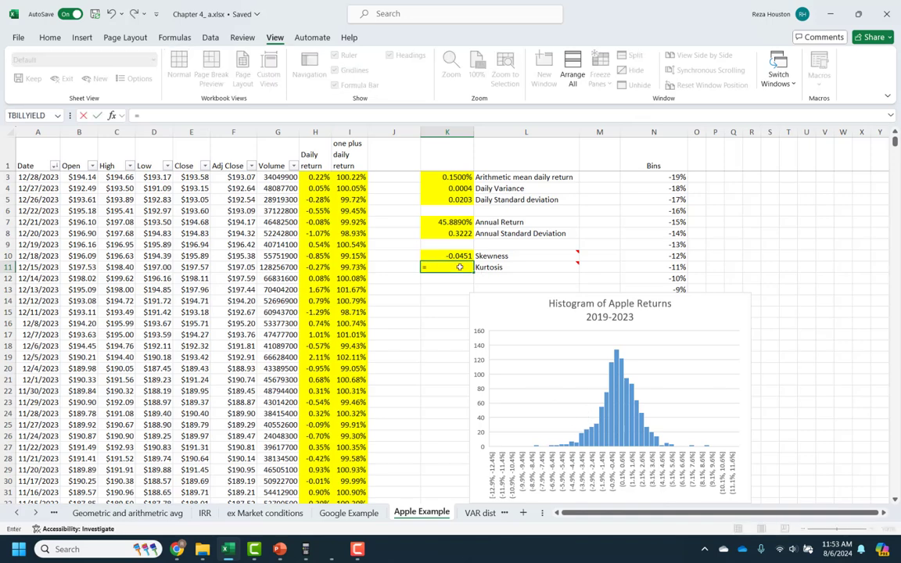
pyautogui.write('kurt(')
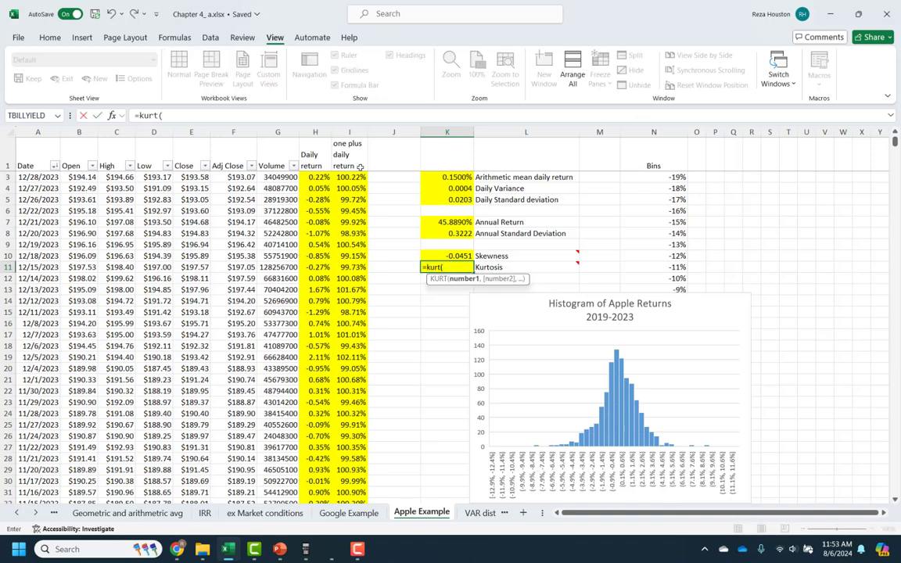
pyautogui.click(318, 177)
pyautogui.hotkey('ctrl', 'shift', 'Down')
pyautogui.press('Return')
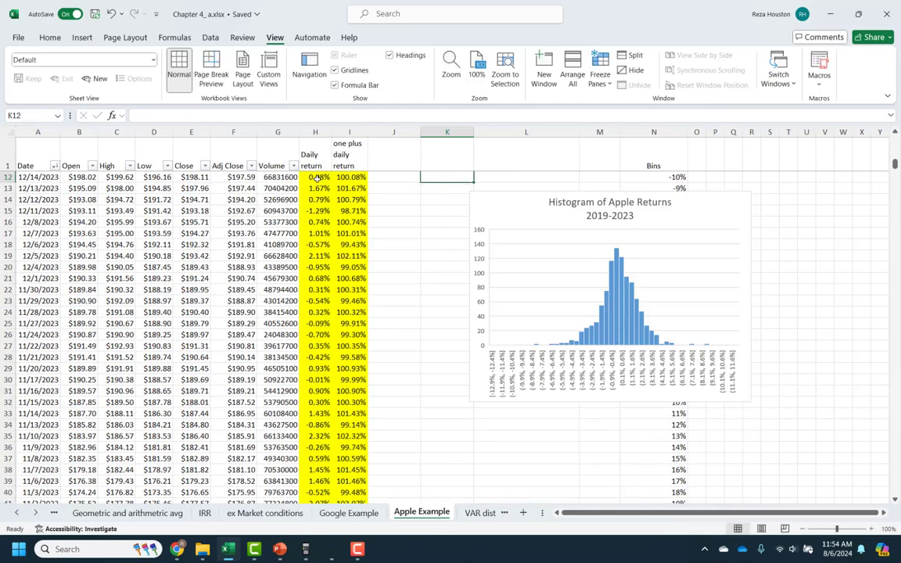
pyautogui.press('Up')
pyautogui.press('Up')
pyautogui.press('Up')
pyautogui.press('Up')
pyautogui.press('Up')
pyautogui.scroll(2, 317, 178)
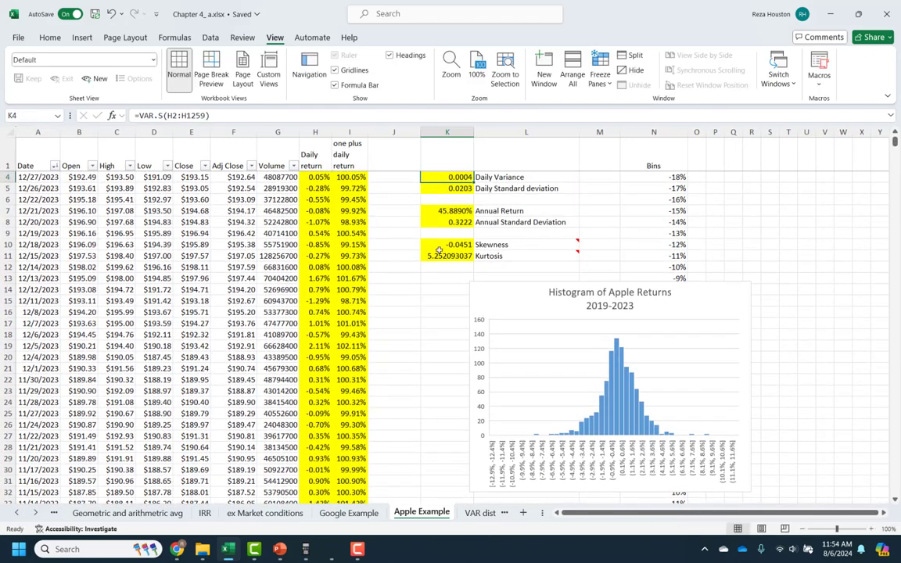
pyautogui.click(467, 256)
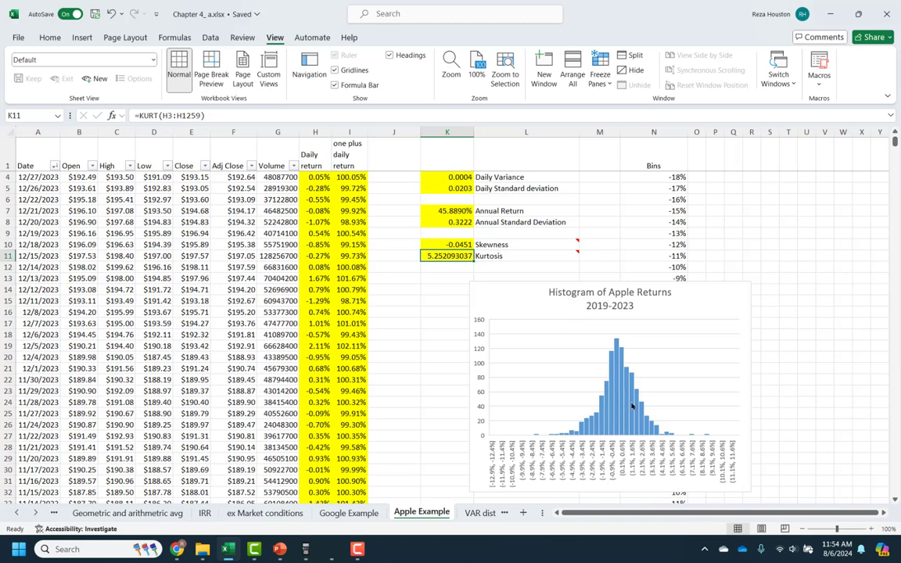
# Move the Apple returns histogram slightly so that it sits below the kurtosis row, clear of the statistics cells
pyautogui.moveTo(615, 366)
pyautogui.moveTo(539, 252)
pyautogui.moveTo(570, 334); pyautogui.dragTo(513, 283)
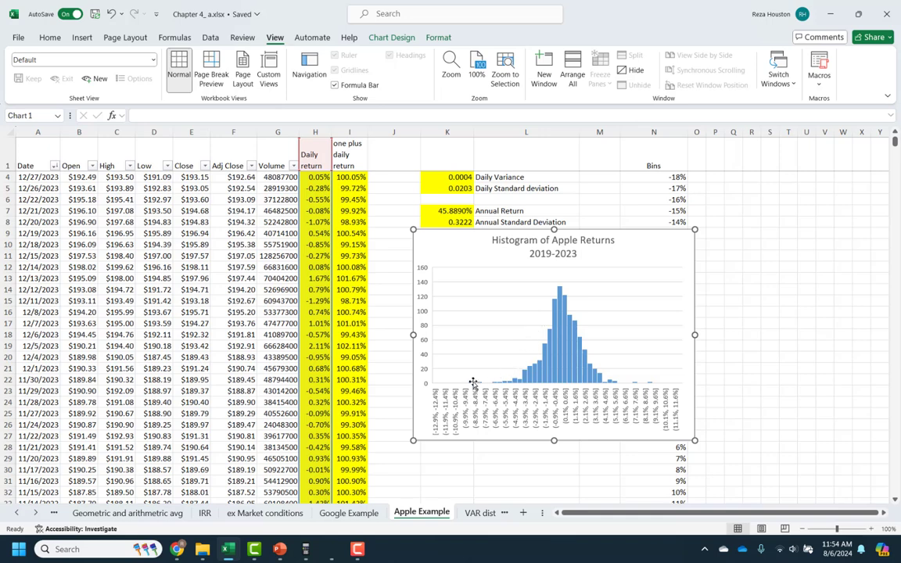
pyautogui.moveTo(509, 279); pyautogui.dragTo(584, 325)
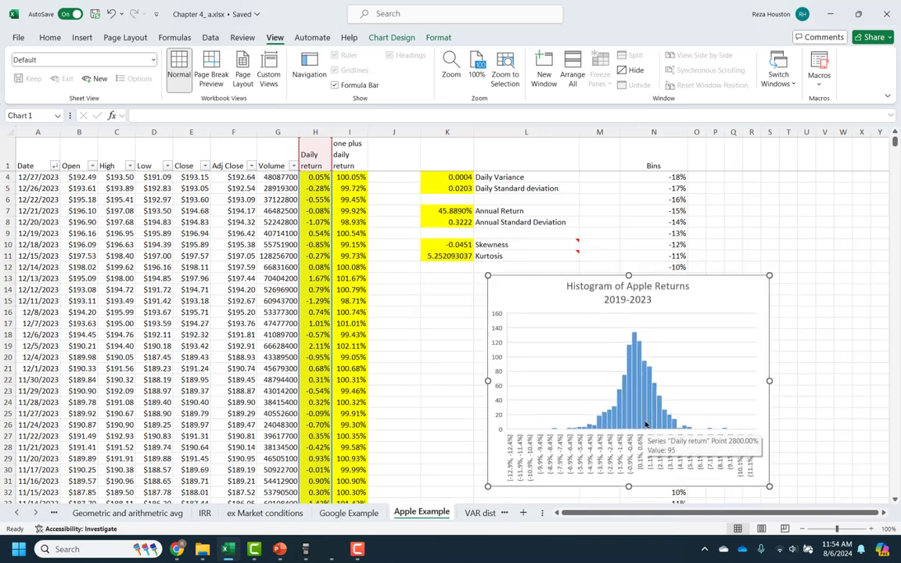
# Review the geometric and arithmetic mean daily return formulas in K2 and K3 against the central bars of the histogram
pyautogui.click(449, 187)
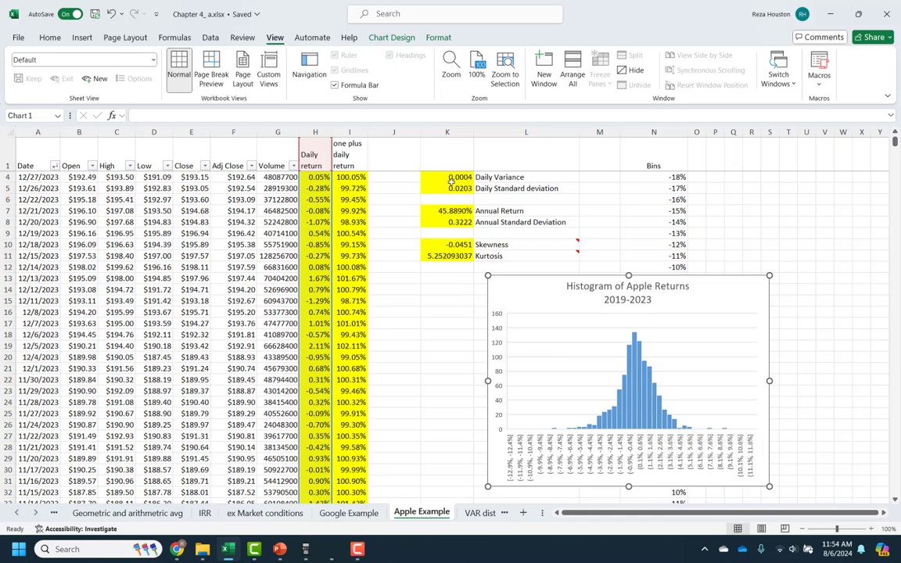
pyautogui.press('Up')
pyautogui.press('Up')
pyautogui.press('Up')
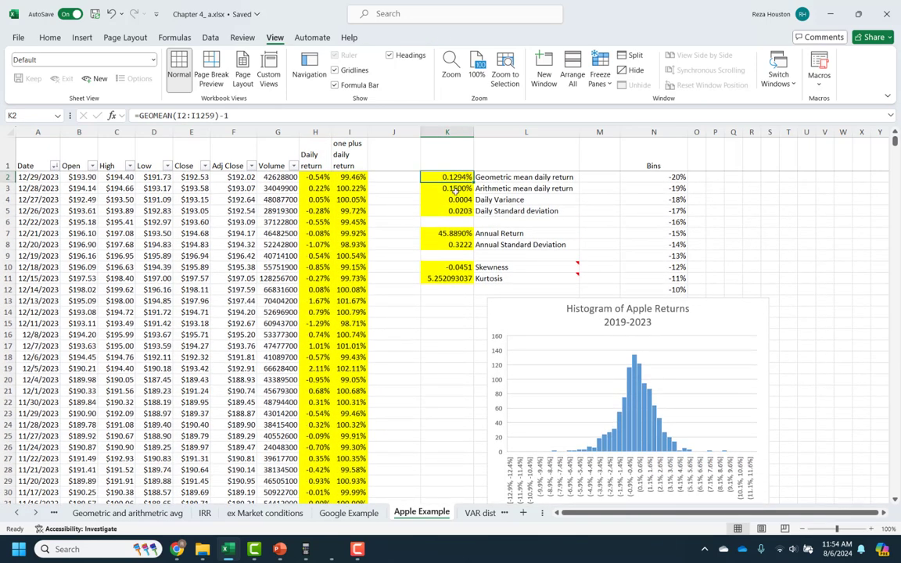
pyautogui.click(462, 197)
pyautogui.click(452, 188)
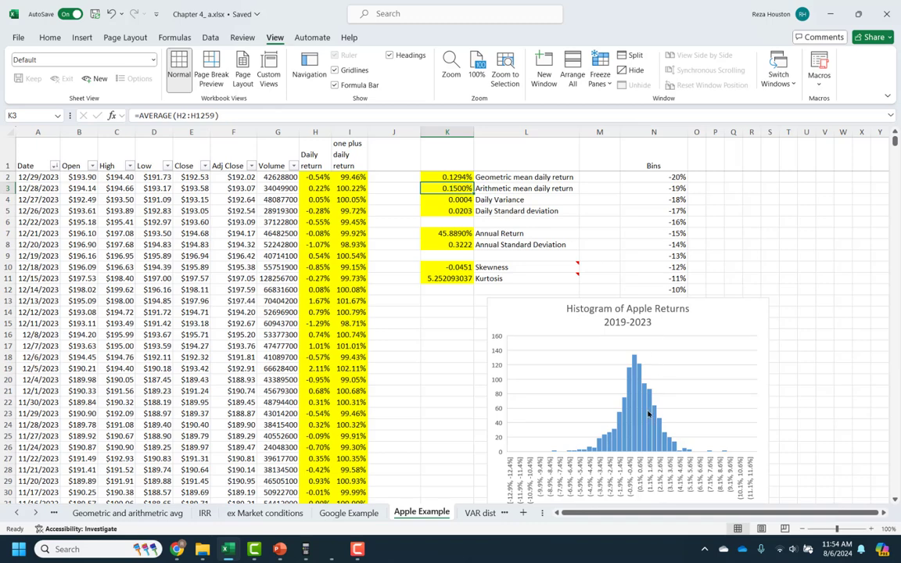
pyautogui.moveTo(636, 419)
pyautogui.moveTo(624, 442)
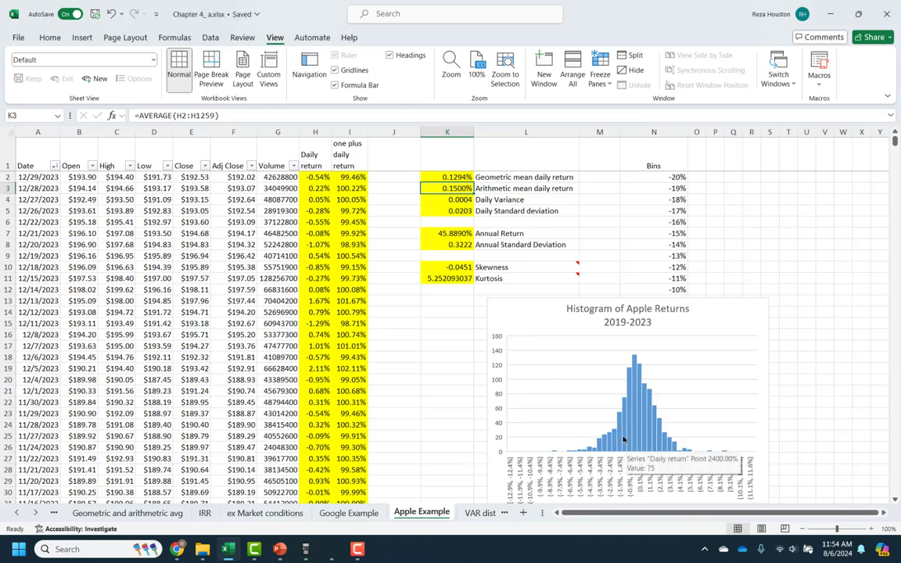
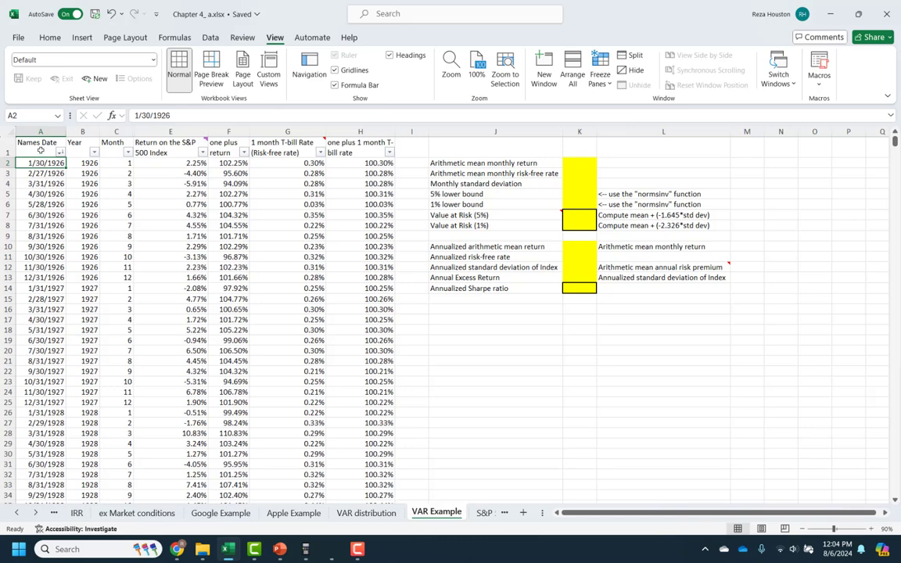
# Examine the date range, S&P 500 return, one plus return and T-bill rate columns on the VAR Example sheet
pyautogui.hotkey('ctrl', 'shift', 'Down')
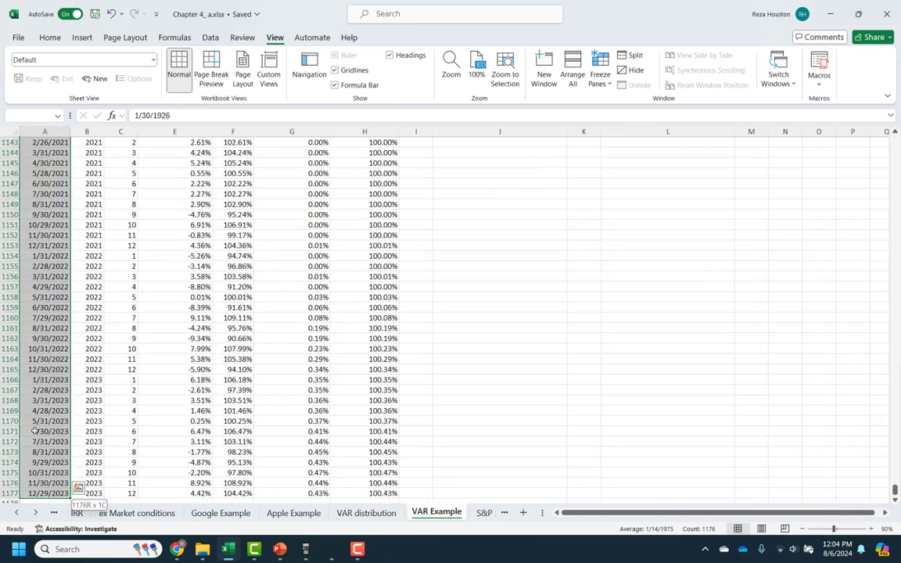
pyautogui.hotkey('ctrl', 'shift', 'Up')
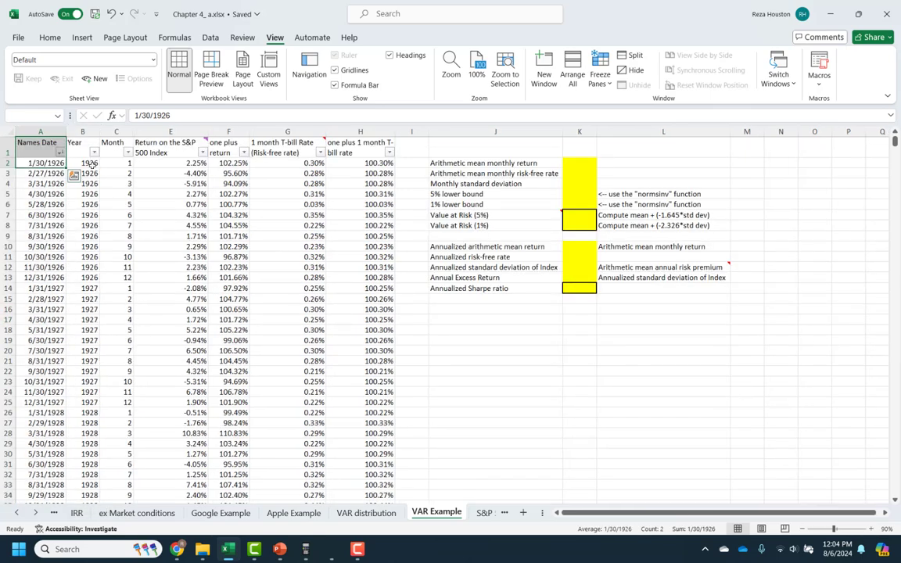
pyautogui.click(56, 161)
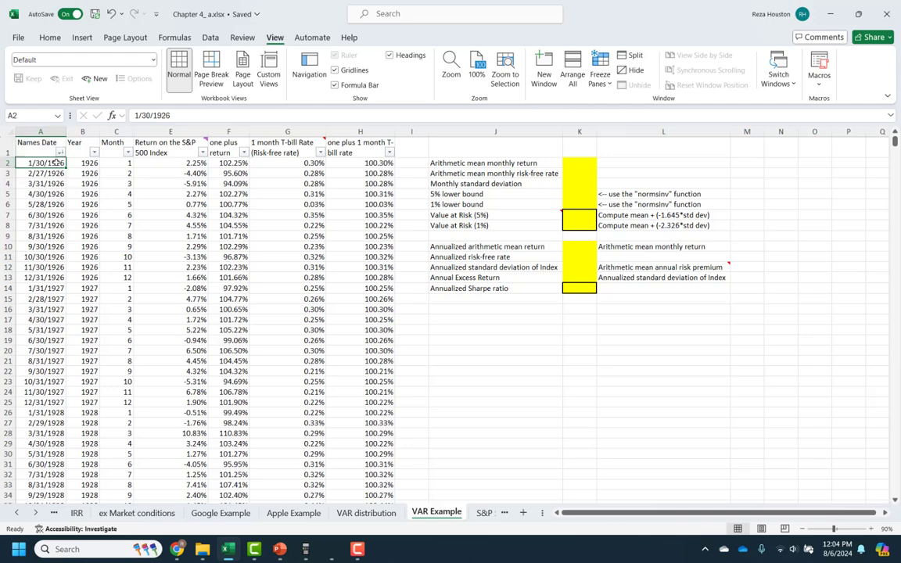
pyautogui.click(179, 162)
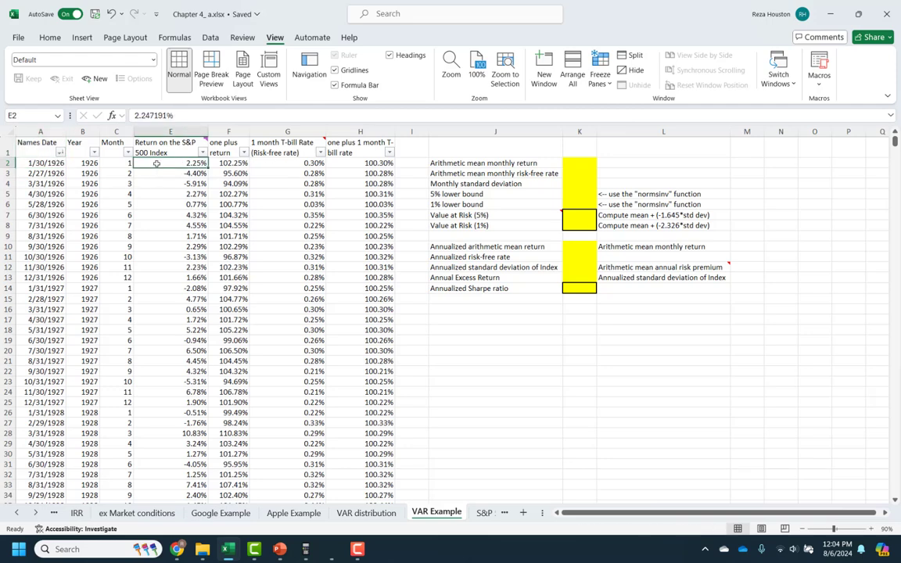
pyautogui.click(231, 162)
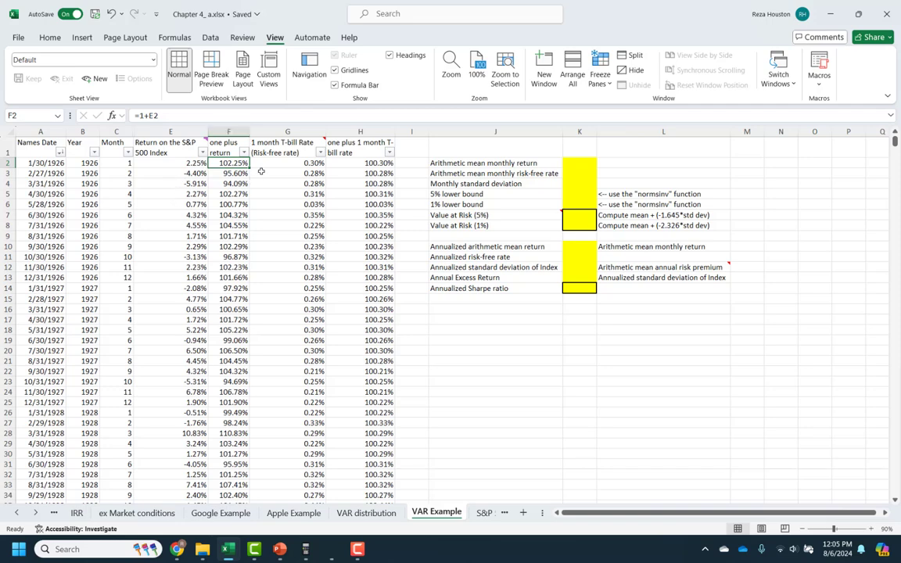
pyautogui.click(303, 164)
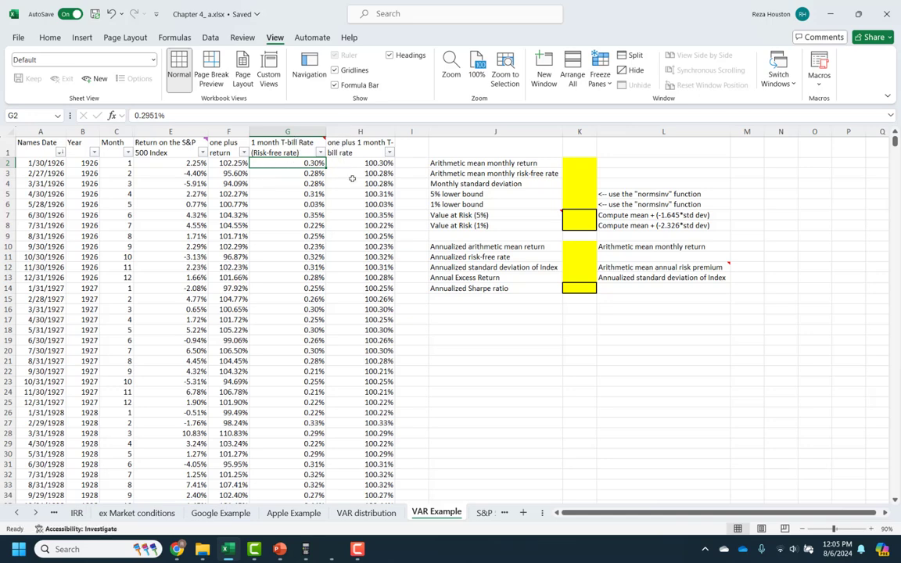
# Calculate the arithmetic mean monthly return in K2 by averaging the S&P 500 returns with =AVERAGE(E2:E226)
pyautogui.click(579, 165)
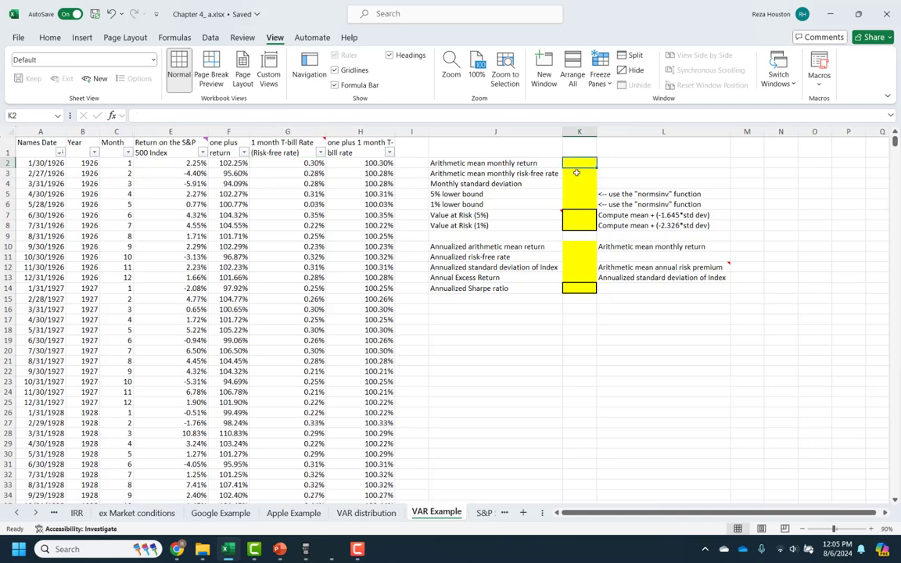
pyautogui.write('=')
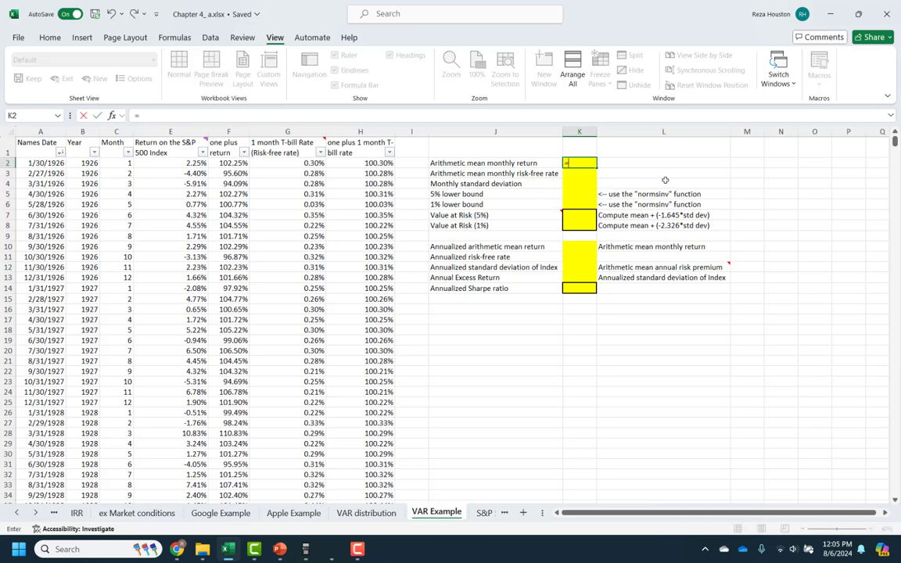
pyautogui.write('avera')
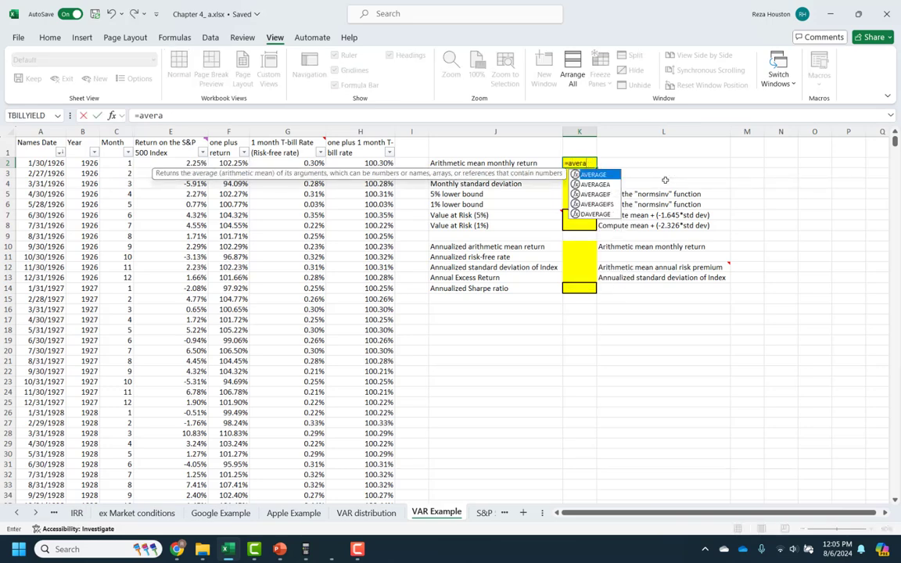
pyautogui.write('ge(')
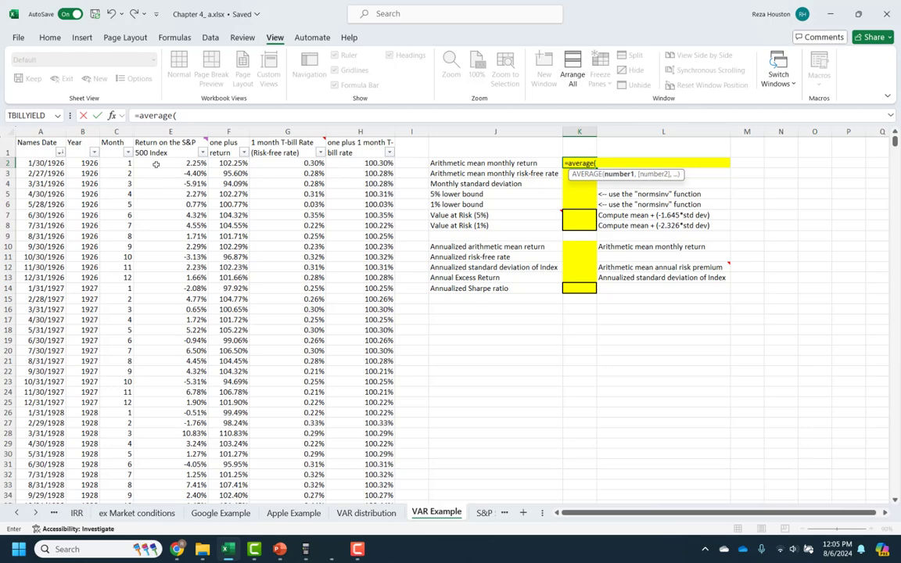
pyautogui.click(181, 164)
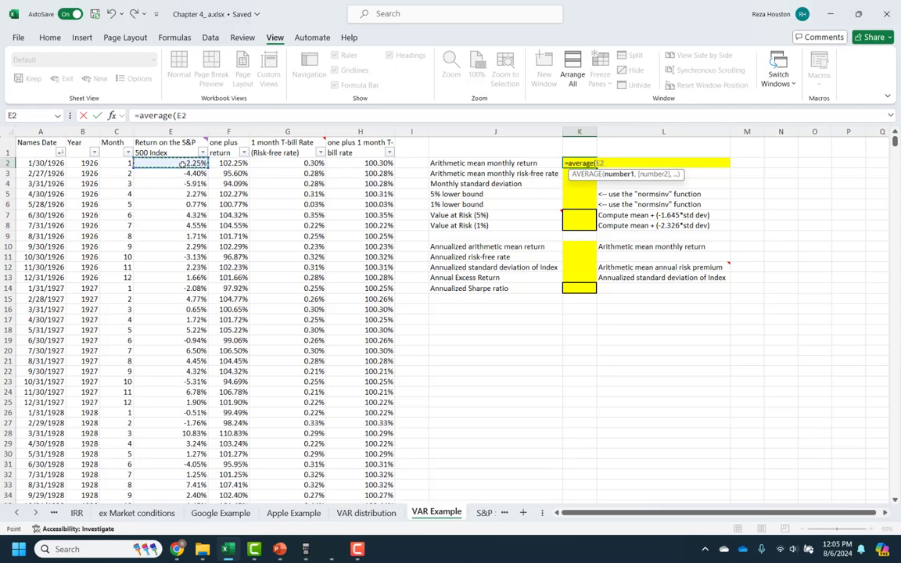
pyautogui.hotkey('ctrl', 'shift', 'Down')
pyautogui.press('Return')
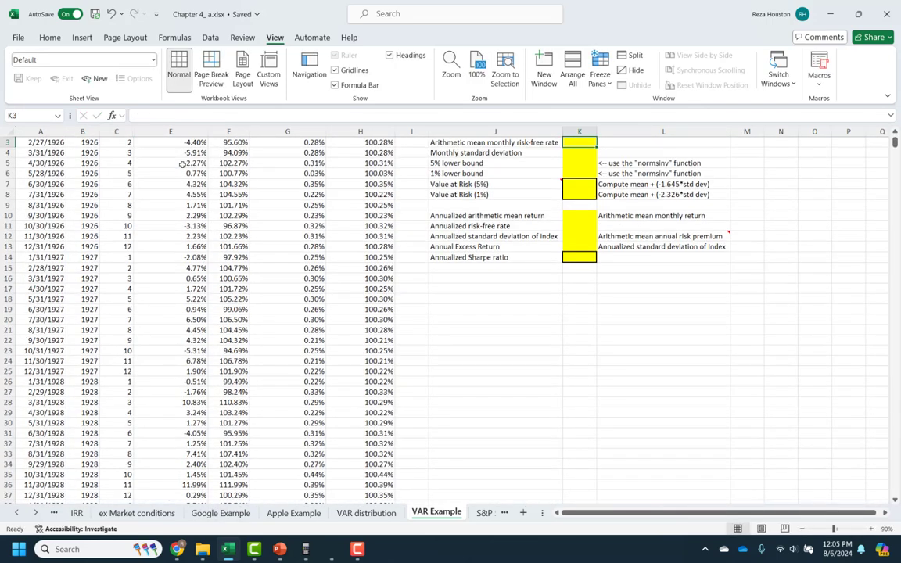
# Find the blank cell in the S&P 500 return column and delete its entire row, 227, dated 10/31/1944
pyautogui.scroll(1, 182, 164)
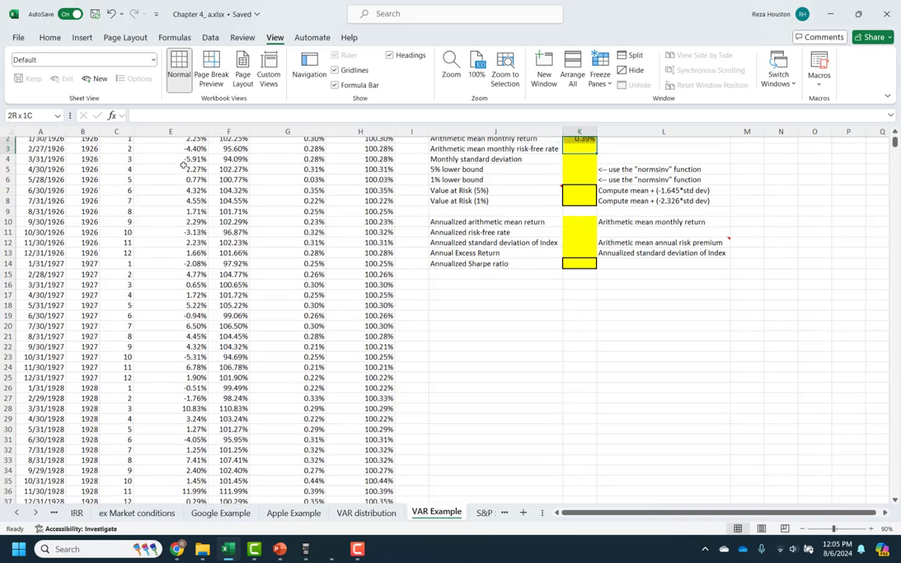
pyautogui.click(182, 165)
pyautogui.hotkey('ctrl', 'shift', 'Down')
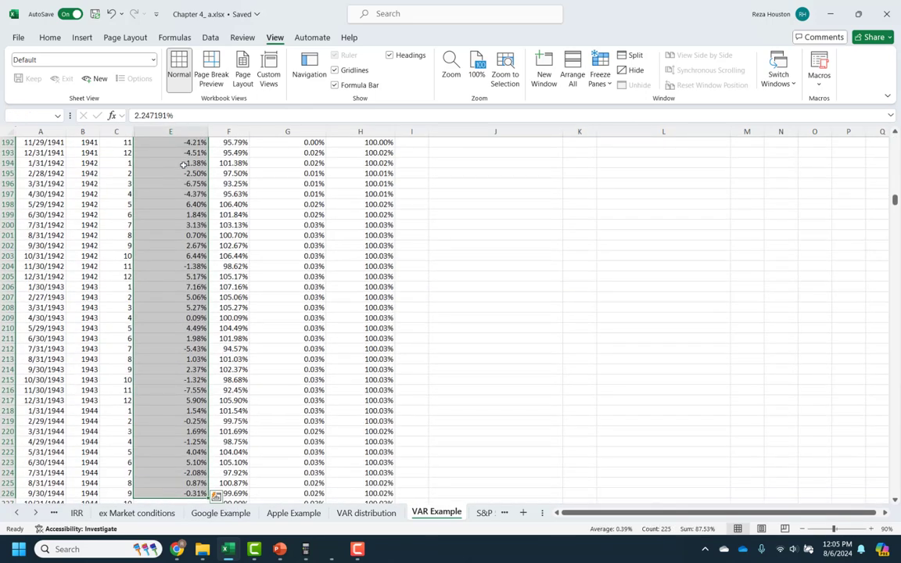
pyautogui.hotkey('ctrl', 'Down')
pyautogui.press('Down')
pyautogui.press('Down')
pyautogui.press('Down')
pyautogui.press('Down')
pyautogui.press('Down')
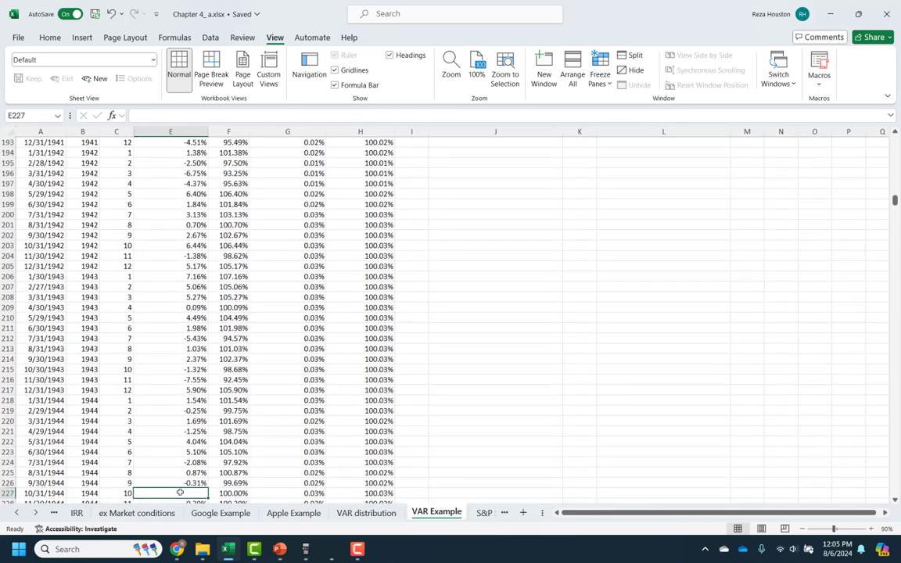
pyautogui.press('Up')
pyautogui.press('Up')
pyautogui.press('Up')
pyautogui.press('Up')
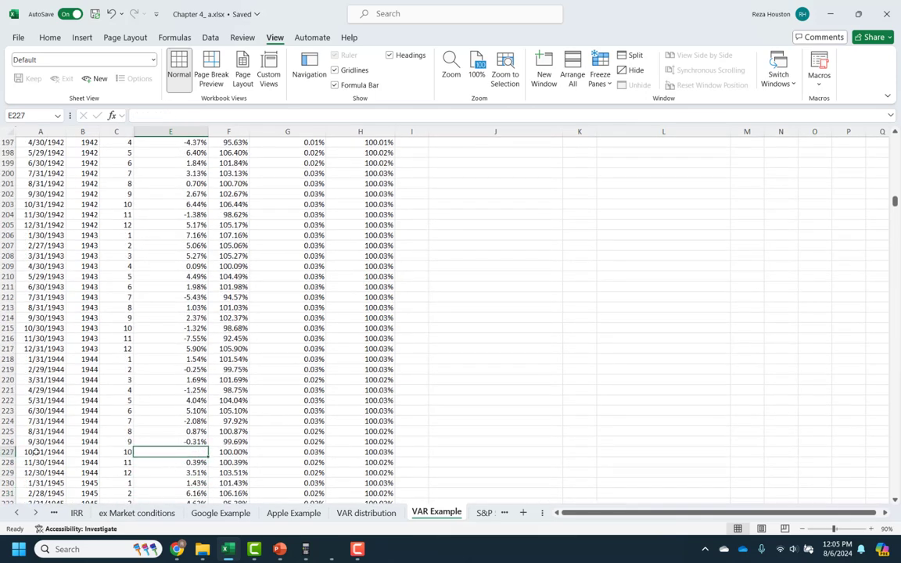
pyautogui.click(6, 452)
pyautogui.rightClick(7, 452)
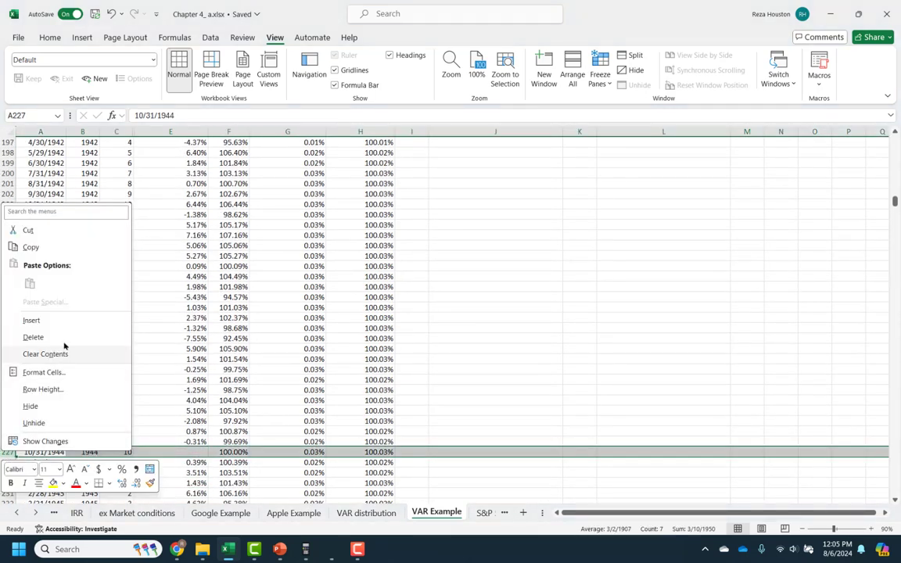
pyautogui.press('Escape')
pyautogui.hotkey('ctrl', '-')
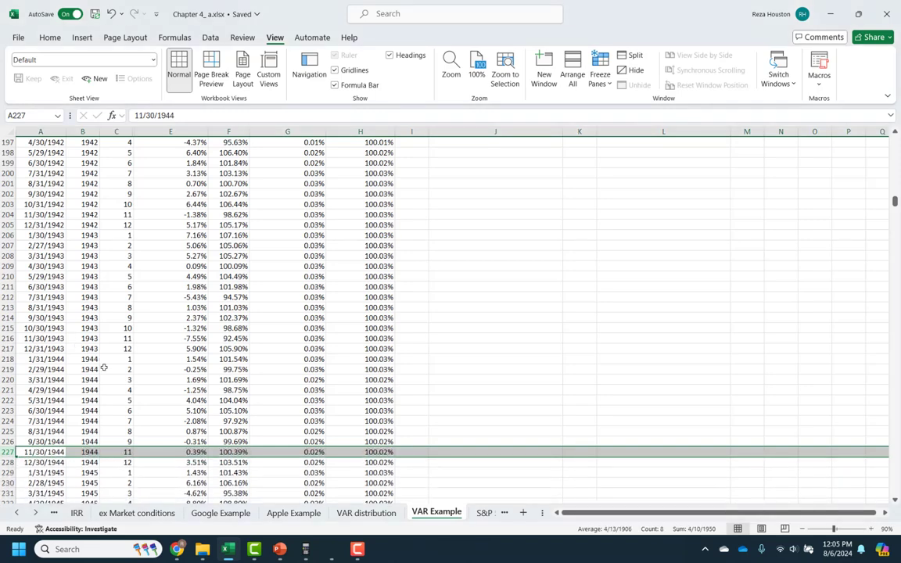
# Extend the arithmetic mean monthly return formula in K2 to cover the whole S&P 500 return column with =AVERAGE(E2:E1176)
pyautogui.click(158, 421)
pyautogui.hotkey('ctrl', 'shift', 'Left')
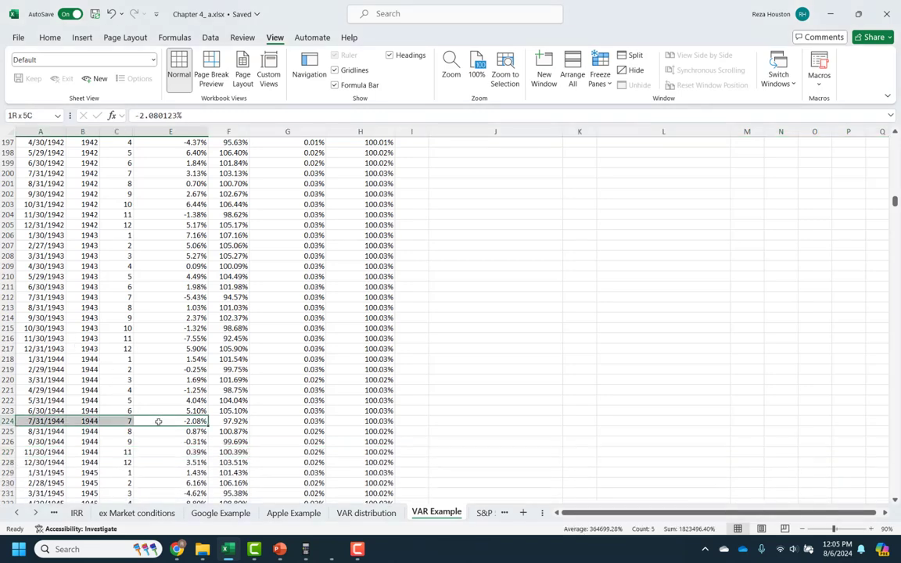
pyautogui.hotkey('ctrl', 'shift', 'Up')
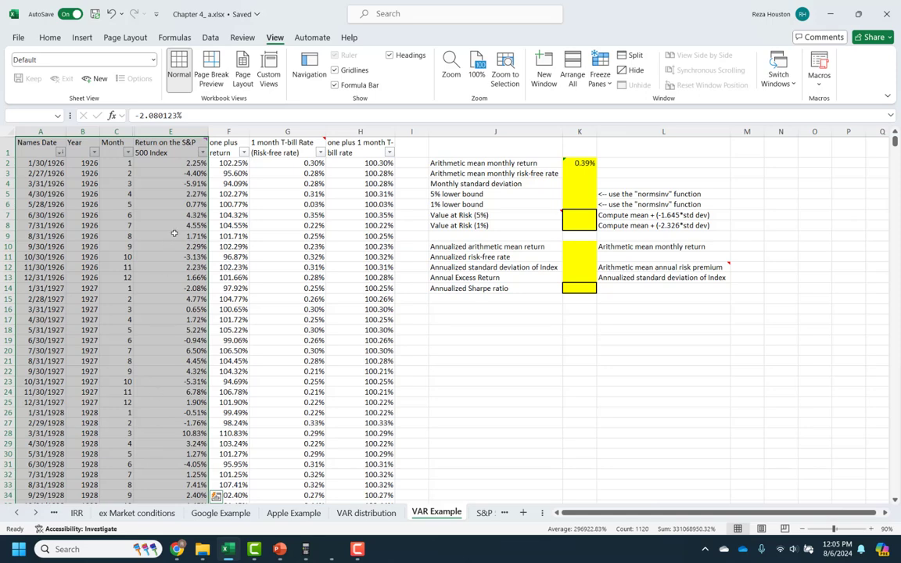
pyautogui.click(579, 163)
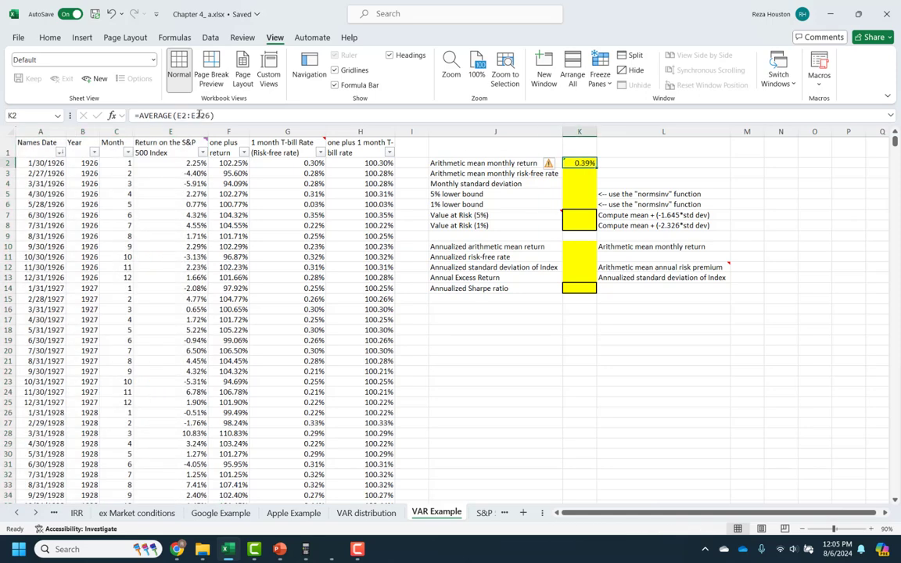
pyautogui.moveTo(219, 117); pyautogui.dragTo(178, 116)
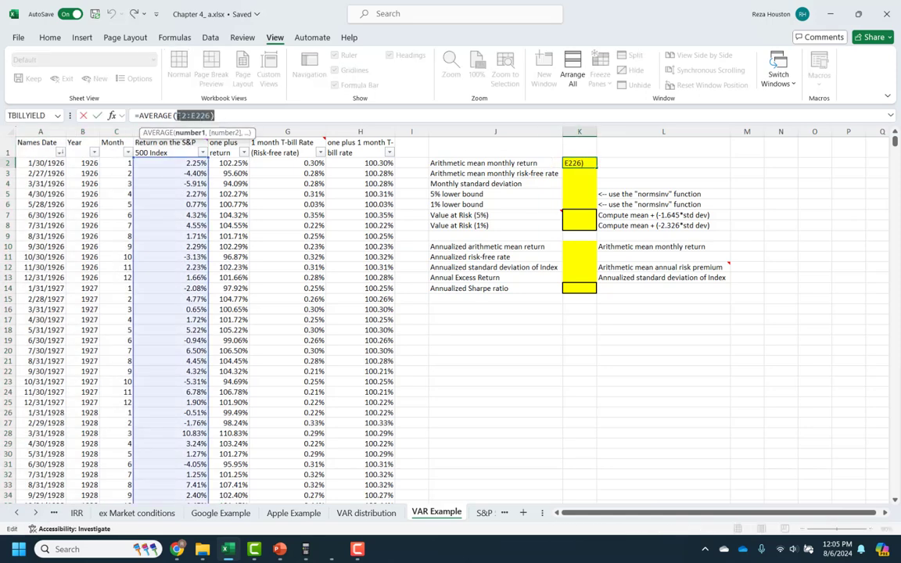
pyautogui.press('BackSpace')
pyautogui.click(175, 162)
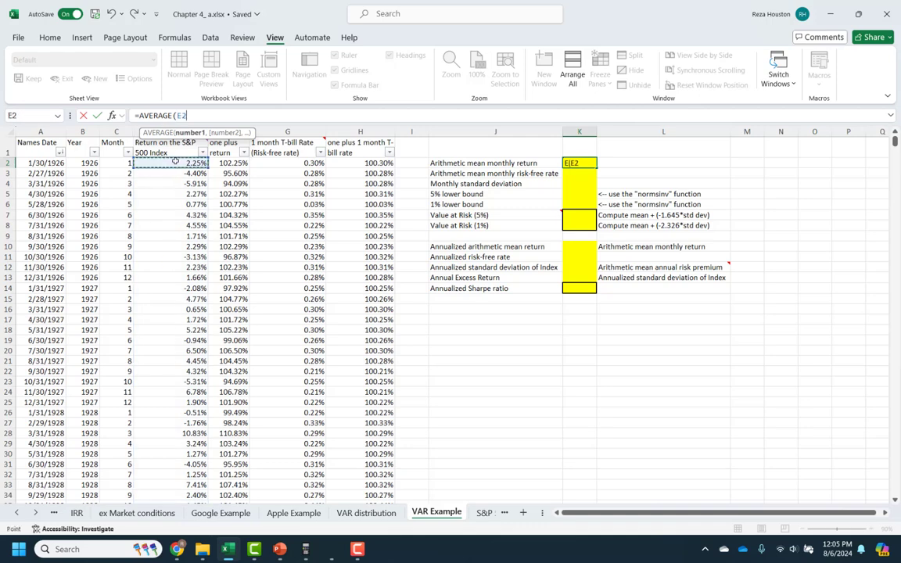
pyautogui.hotkey('ctrl', 'shift', 'Down')
pyautogui.press('Return')
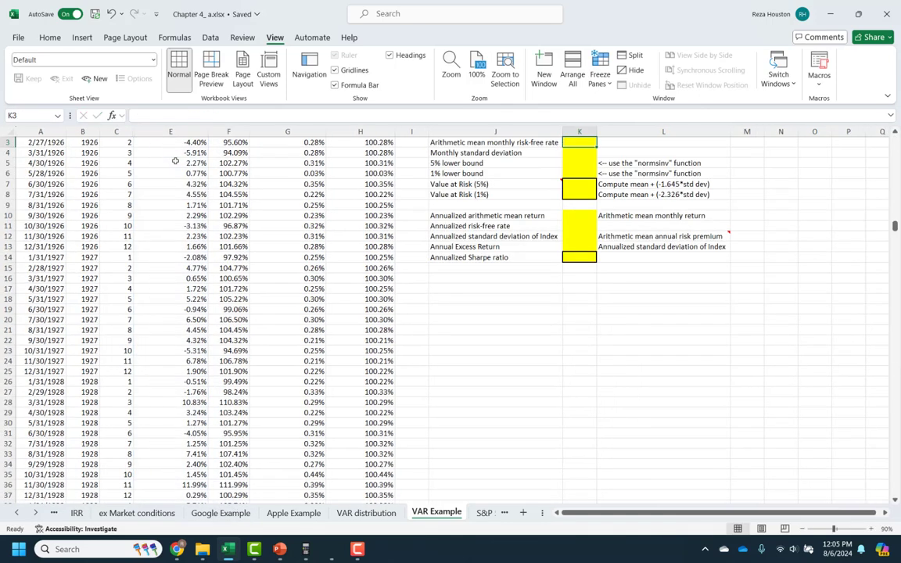
pyautogui.press('Up')
pyautogui.press('Up')
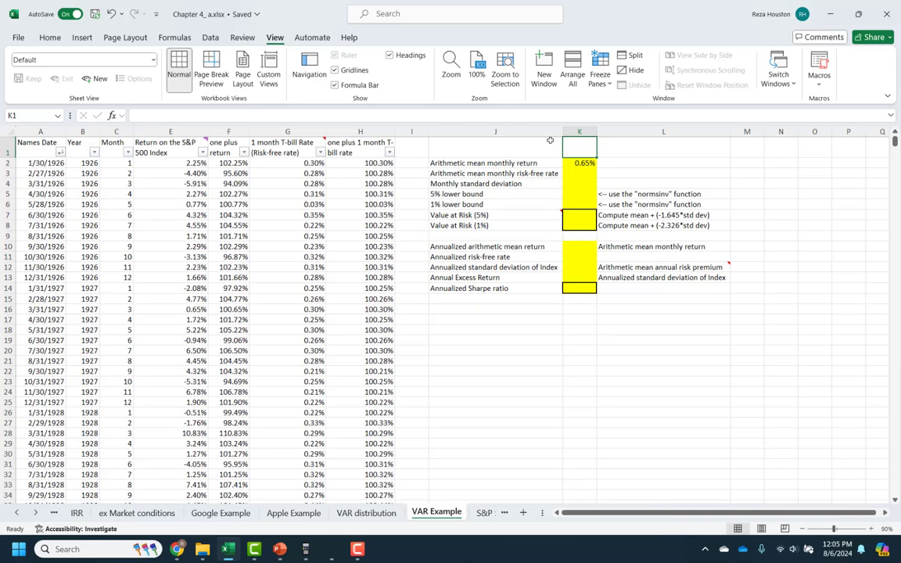
pyautogui.click(578, 162)
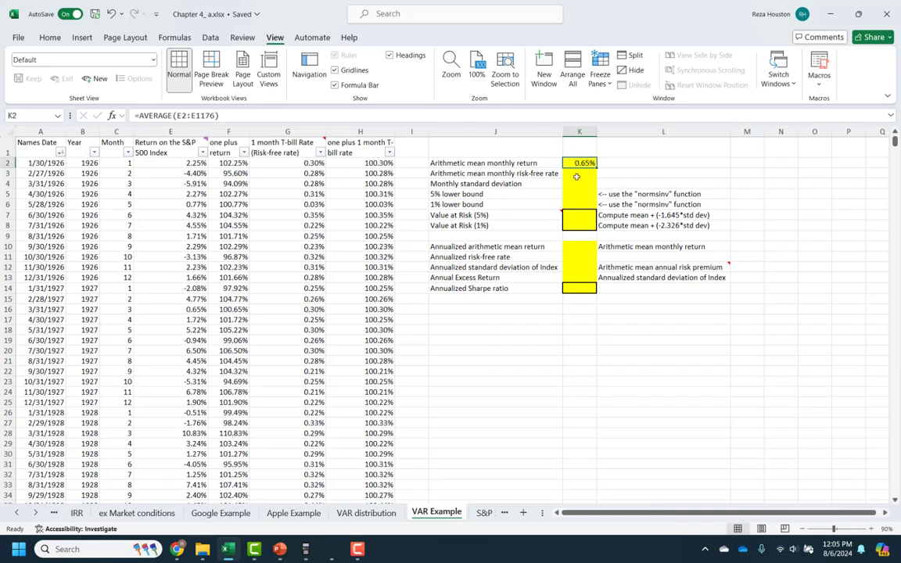
pyautogui.click(579, 174)
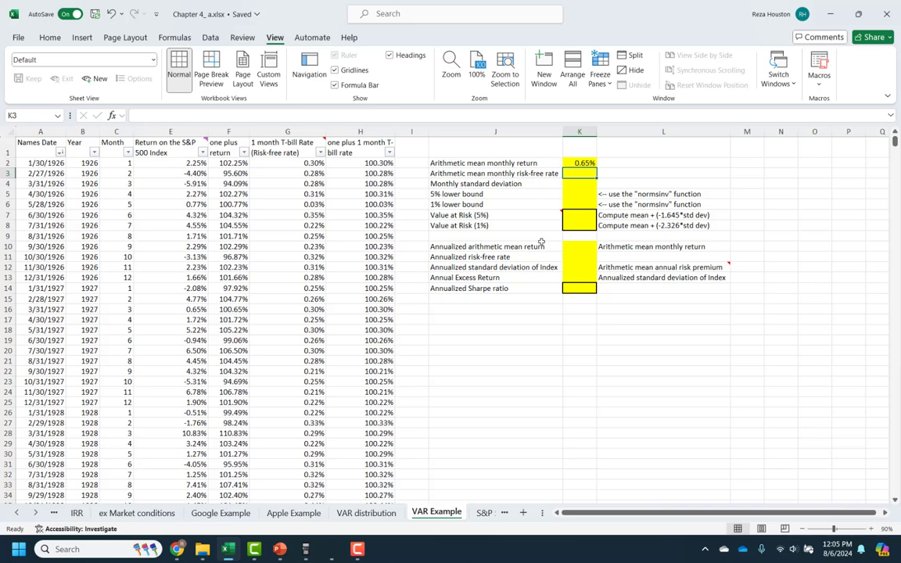
pyautogui.write('=')
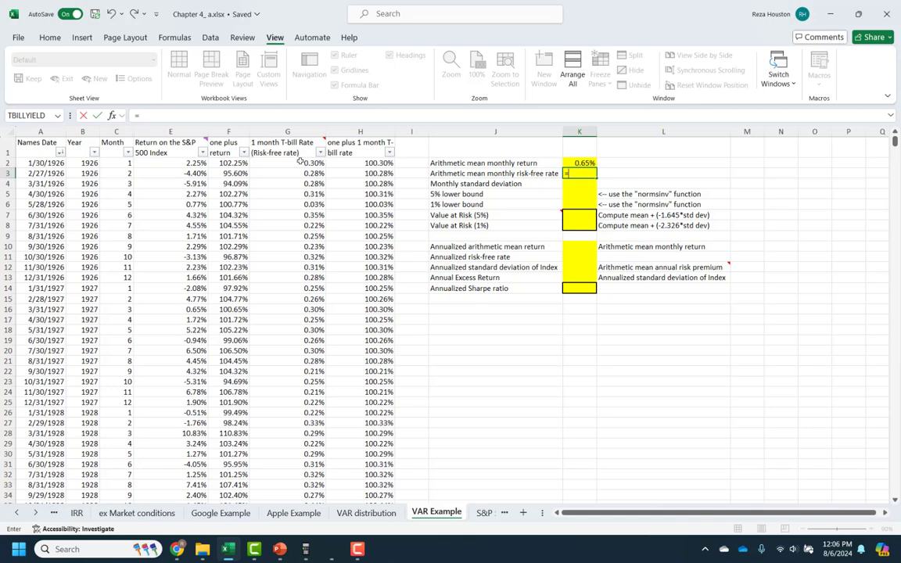
pyautogui.click(293, 166)
pyautogui.hotkey('ctrl', 'shift', 'Down')
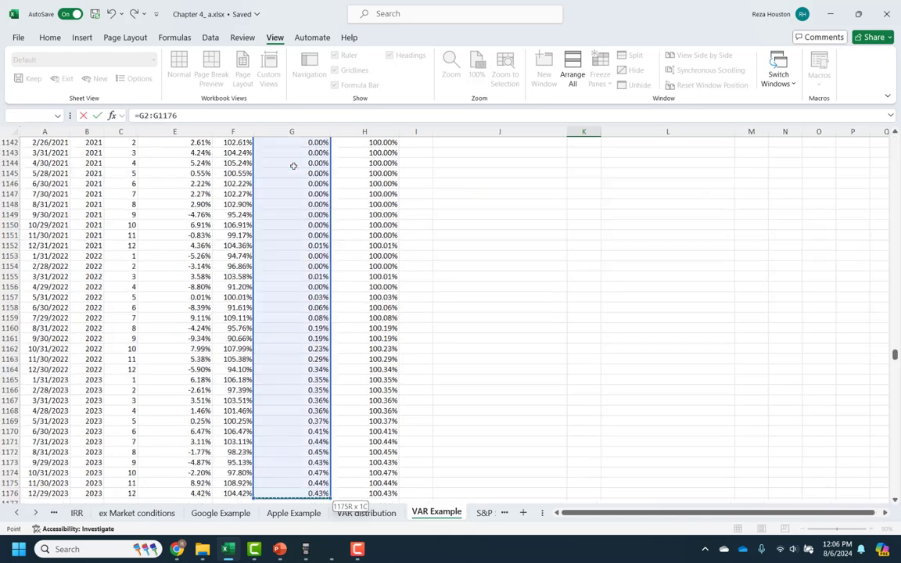
pyautogui.press('Return')
pyautogui.press('Up')
pyautogui.press('Up')
pyautogui.press('Up')
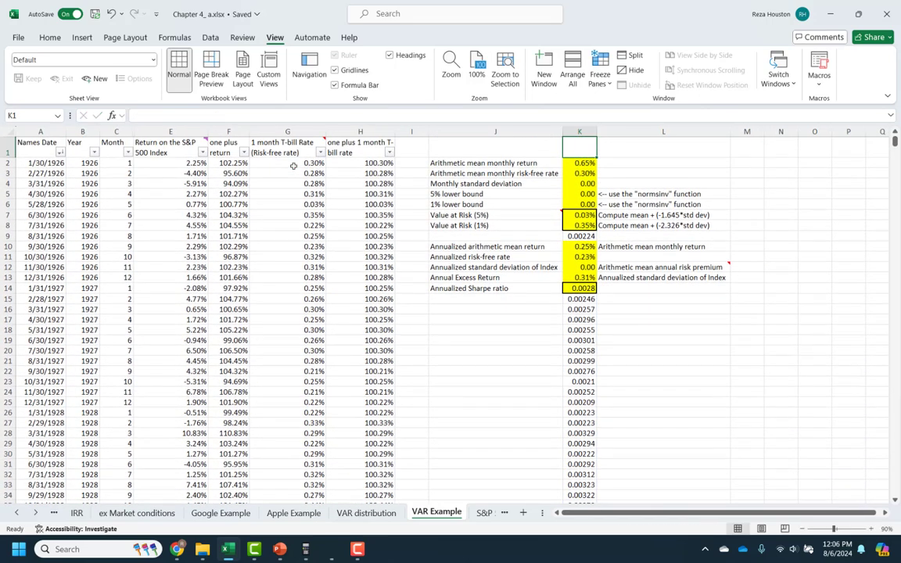
# Clear K3 and calculate the arithmetic mean monthly risk-free rate there by averaging the 1 month T-bill rates from G2 to G1176
pyautogui.click(578, 172)
pyautogui.press('Delete')
pyautogui.write('=')
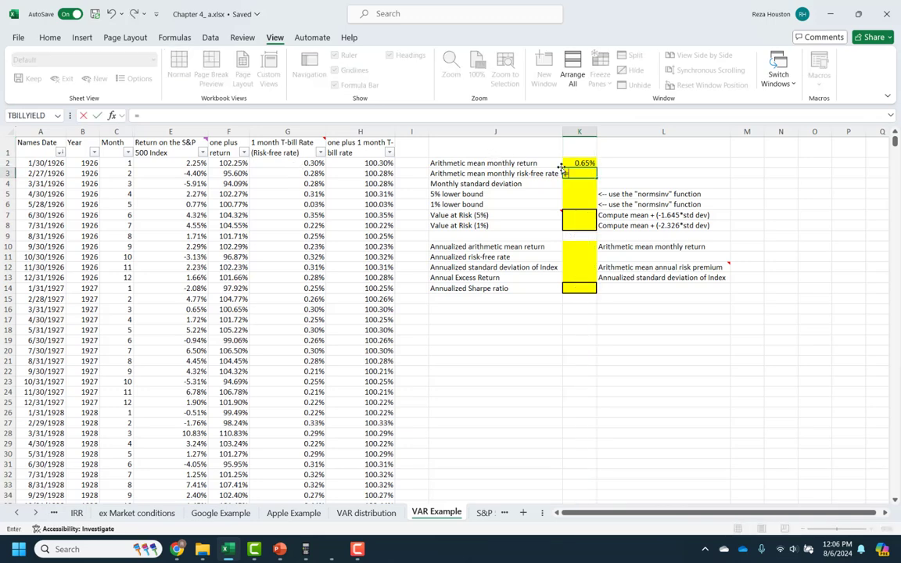
pyautogui.write('average')
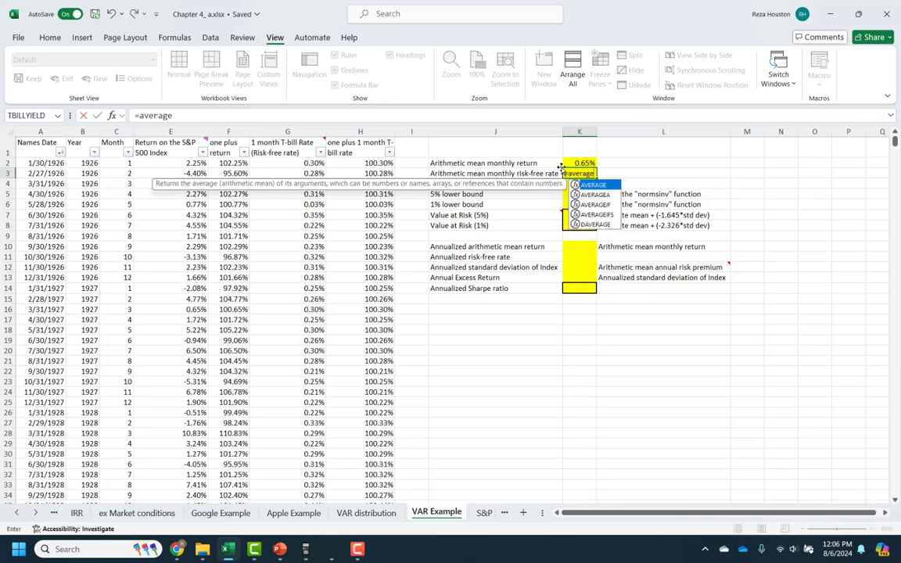
pyautogui.write('(')
pyautogui.click(277, 161)
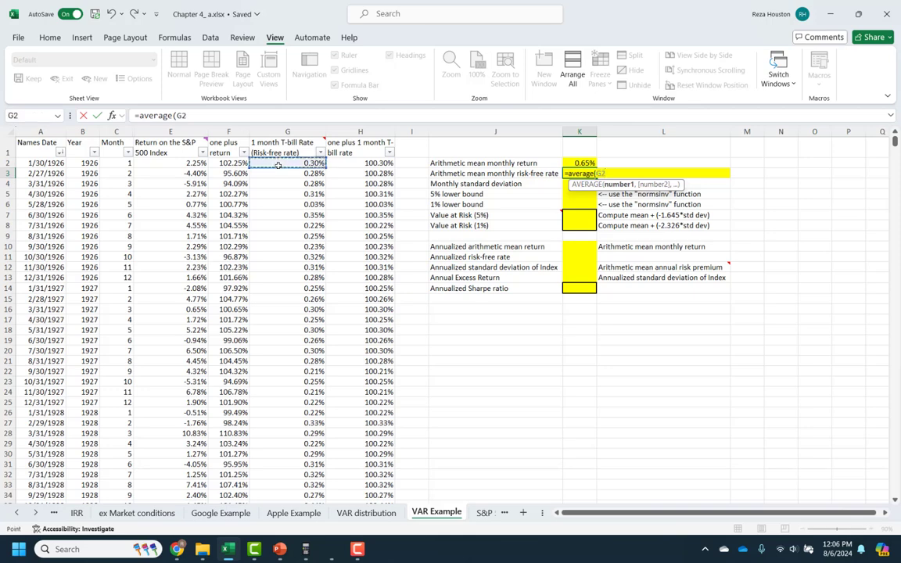
pyautogui.hotkey('ctrl', 'shift', 'Down')
pyautogui.press('Return')
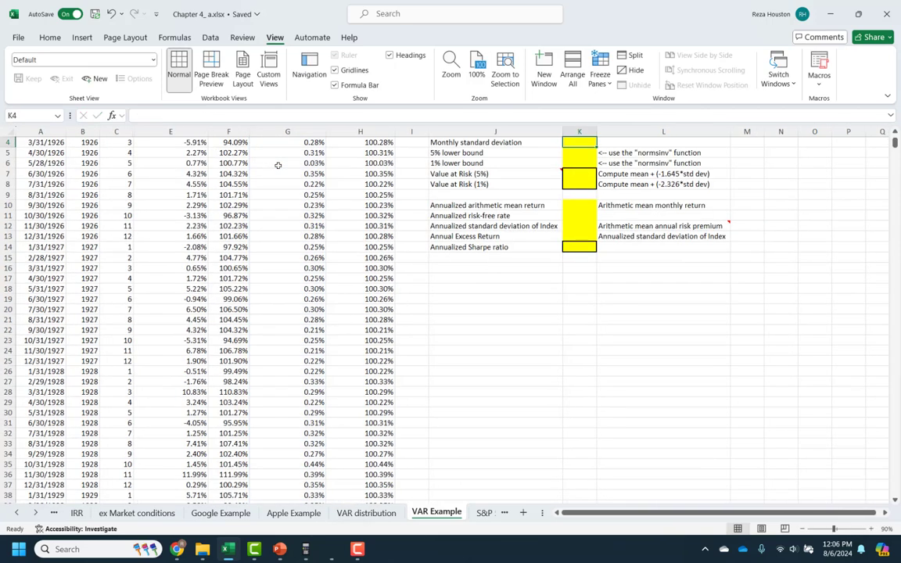
pyautogui.press('Up')
pyautogui.press('Up')
pyautogui.press('Up')
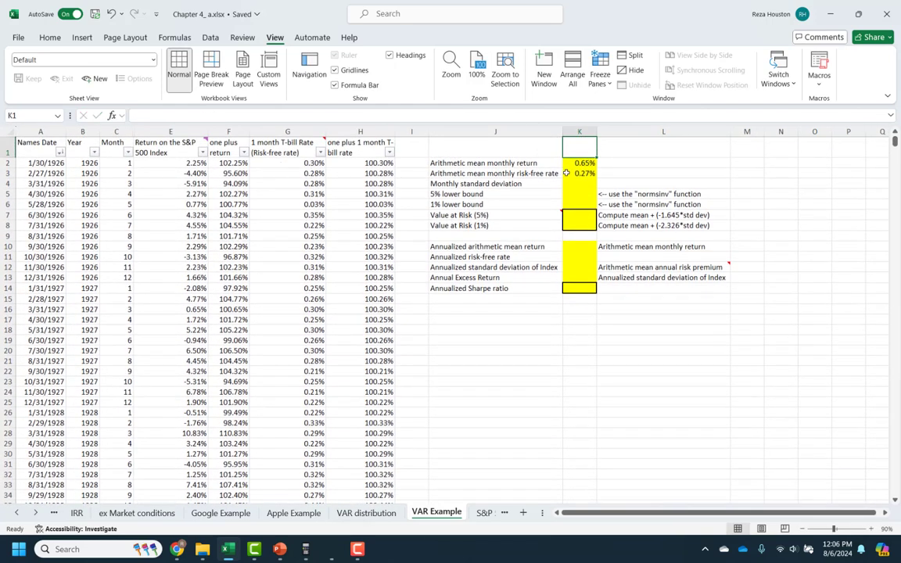
# Calculate the monthly standard deviation in K4 with STDEV.S over the full S&P 500 return column, starting at E2
pyautogui.click(576, 183)
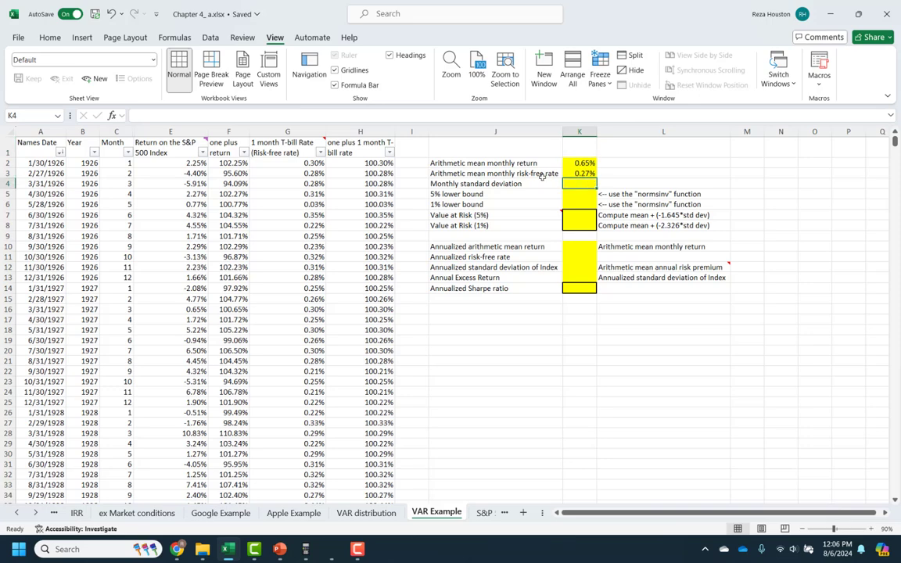
pyautogui.write('=s')
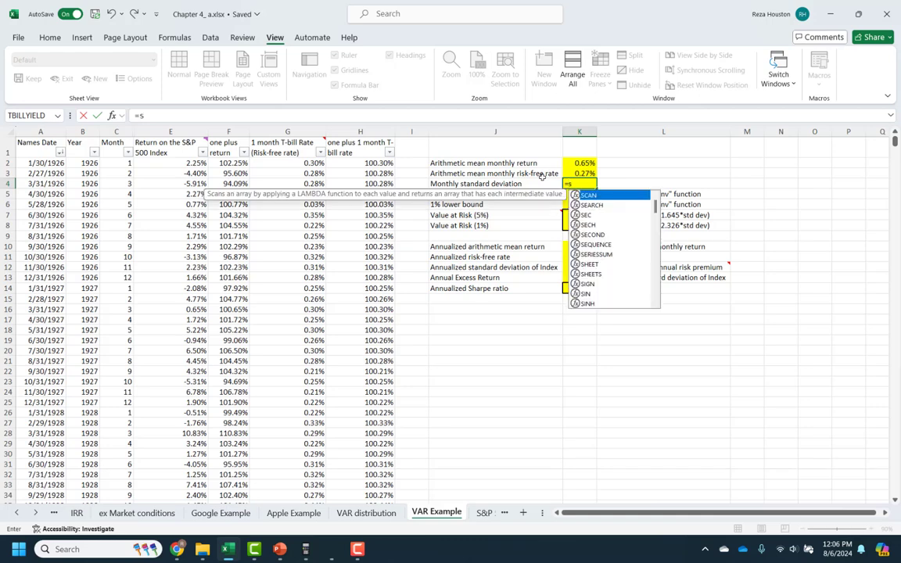
pyautogui.write('tdev.s(')
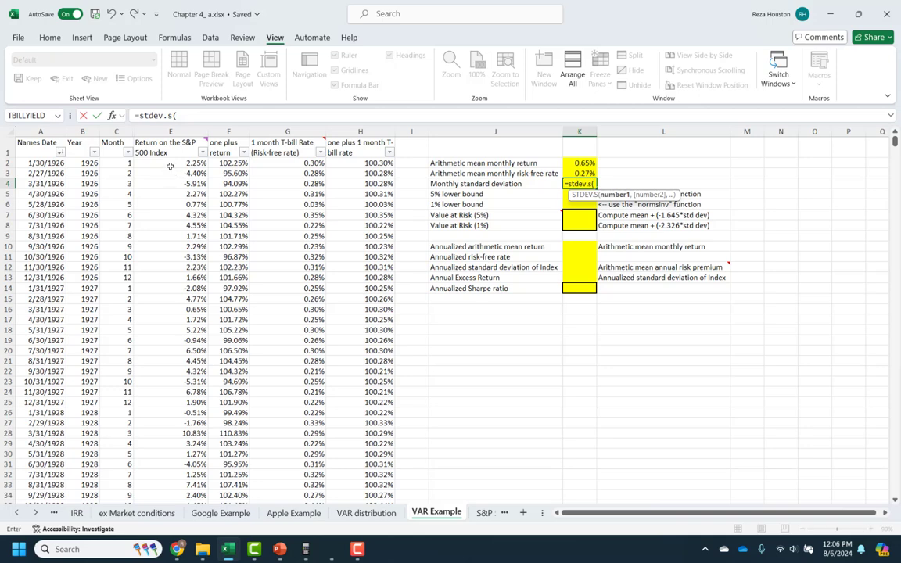
pyautogui.click(169, 165)
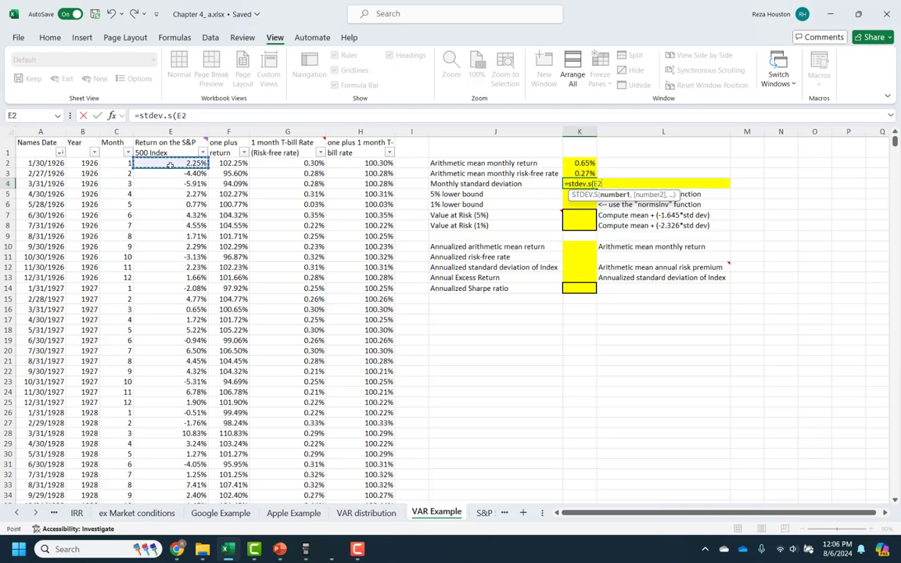
pyautogui.hotkey('ctrl', 'shift', 'Down')
pyautogui.press('Return')
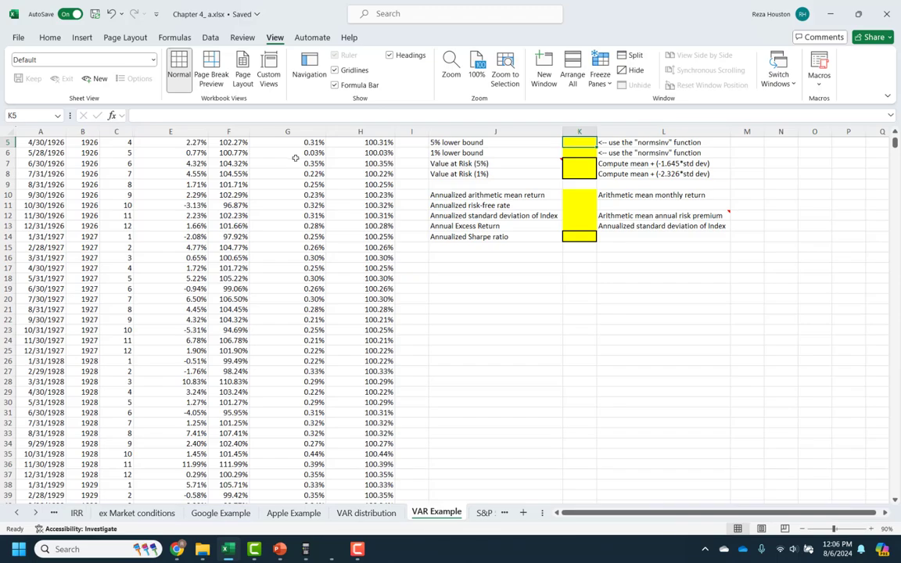
pyautogui.press('Up')
pyautogui.press('Up')
pyautogui.press('Up')
pyautogui.press('Up')
pyautogui.keyDown('ctrl'); pyautogui.scroll(2, 140, 141); pyautogui.keyUp('ctrl')
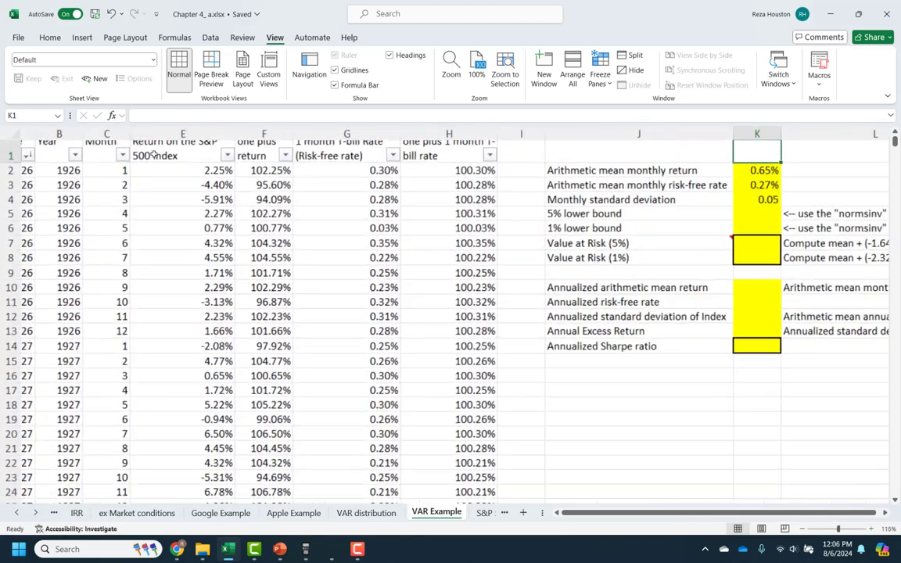
pyautogui.keyDown('ctrl'); pyautogui.scroll(-2, 154, 156); pyautogui.keyUp('ctrl')
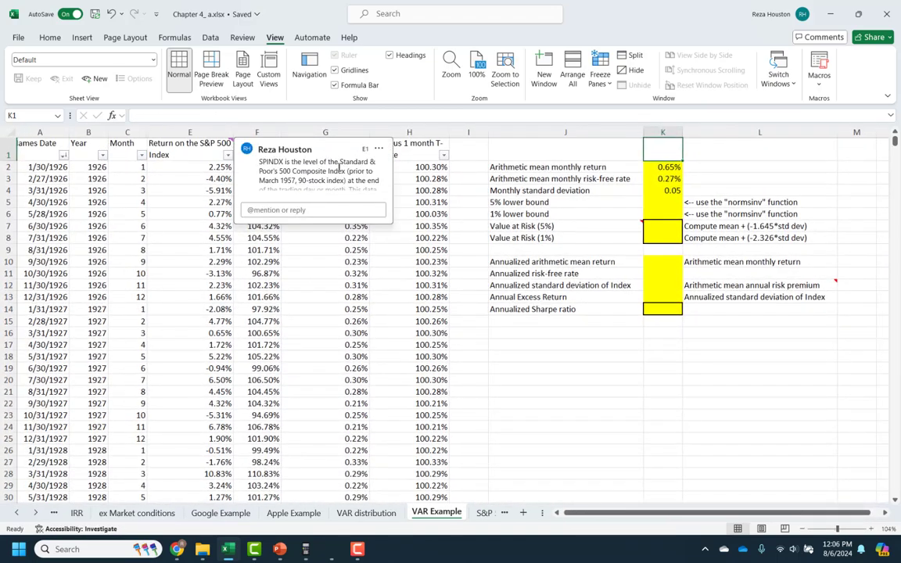
# Calculate the 5% lower bound in K5 with =NORMSINV(.05)
pyautogui.click(650, 202)
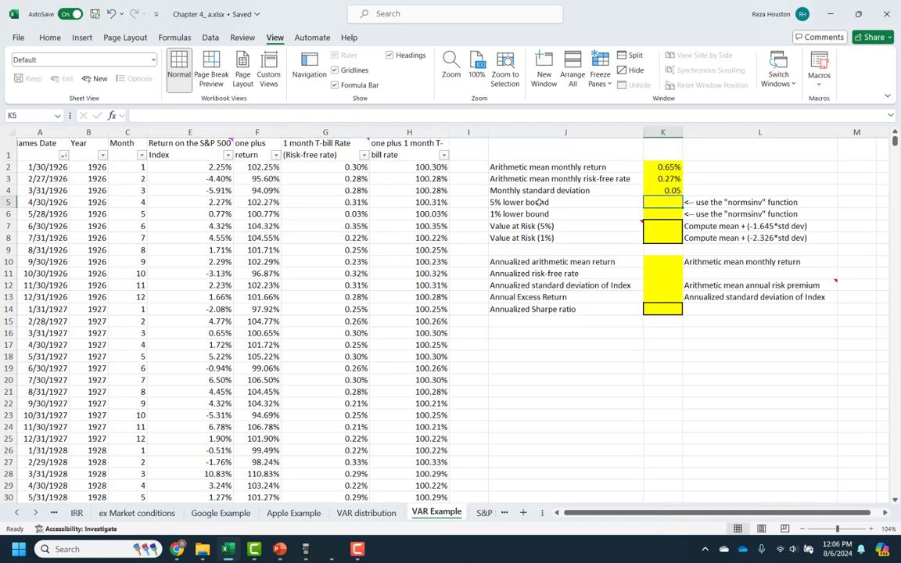
pyautogui.click(540, 202)
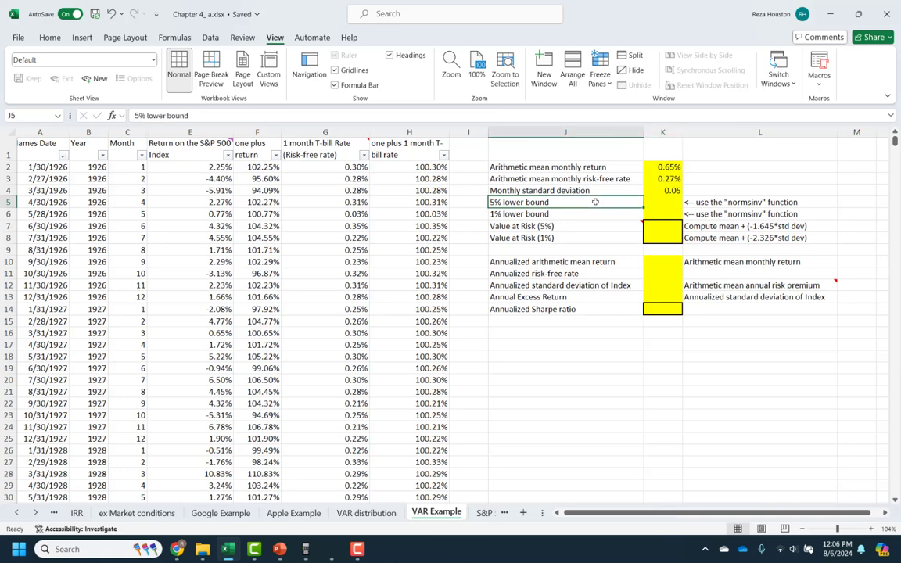
pyautogui.click(659, 201)
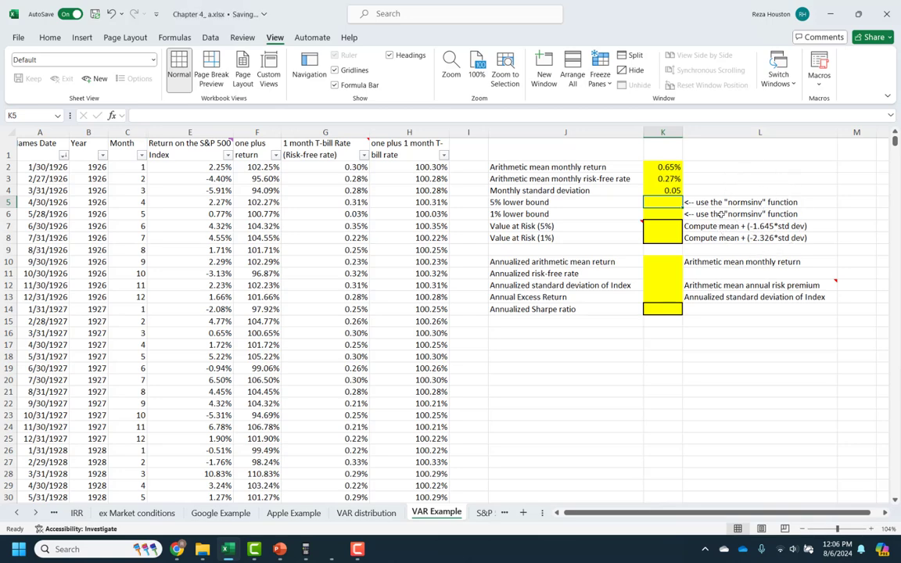
pyautogui.write('=no')
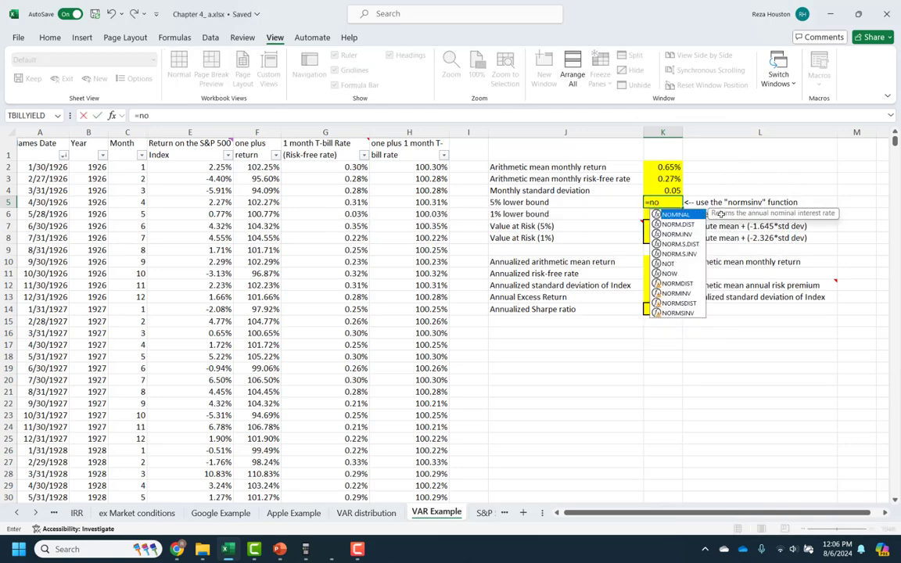
pyautogui.write('rmsinv(.0')
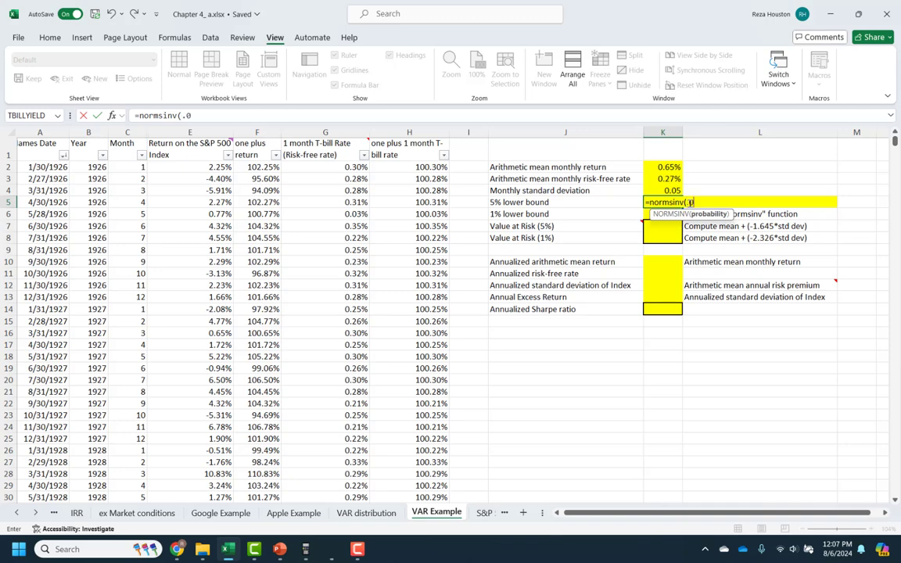
pyautogui.write('5)')
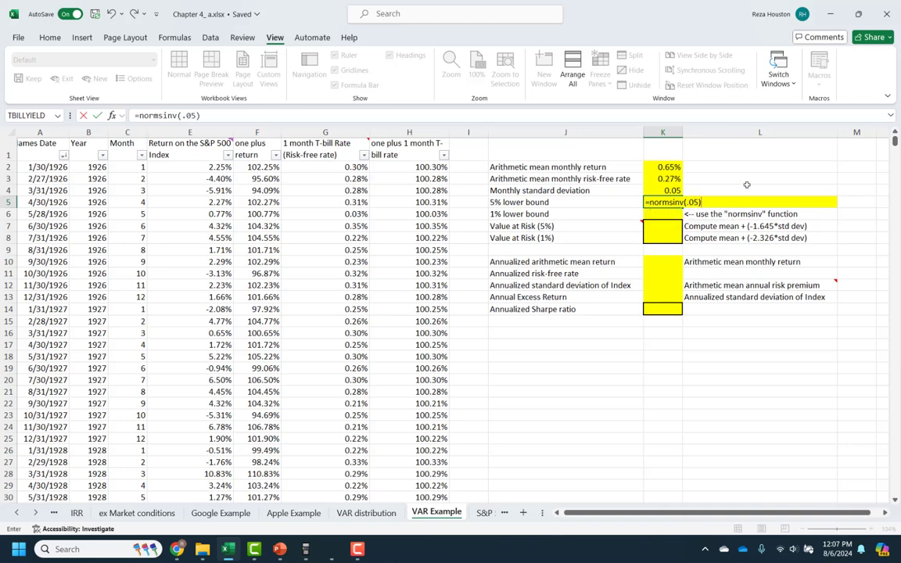
pyautogui.press('Return')
# Show the 5% lower bound in K5 with extra decimal places and return it to two decimals
pyautogui.click(657, 201)
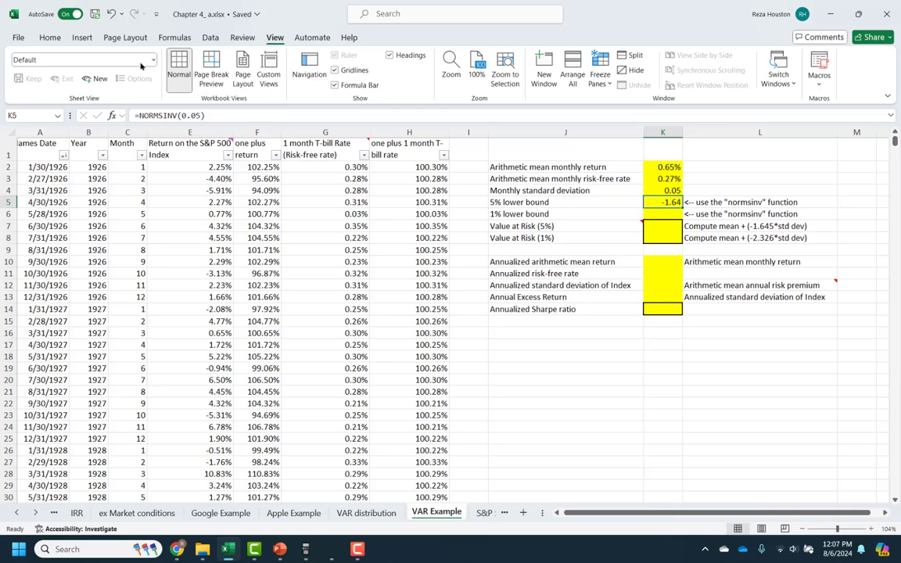
pyautogui.click(50, 37)
pyautogui.click(440, 78)
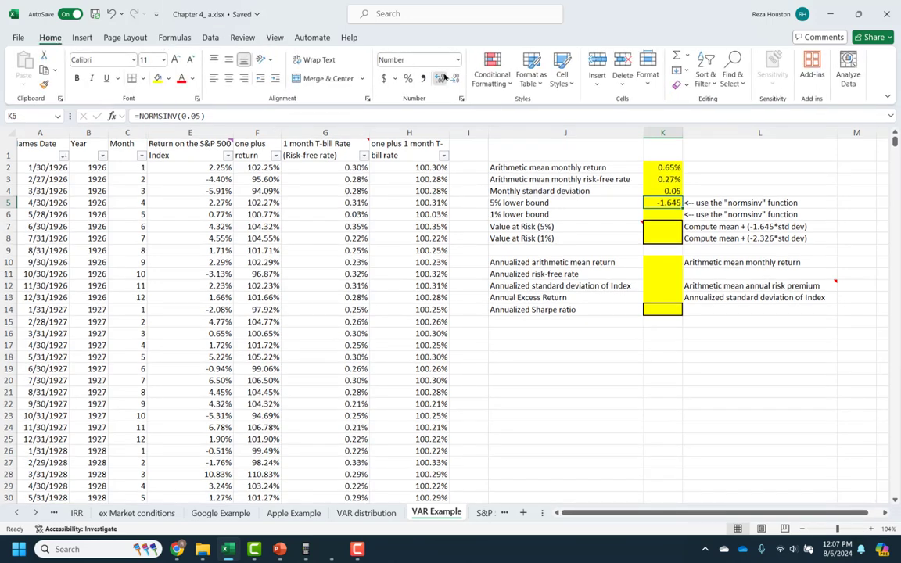
pyautogui.click(440, 78)
pyautogui.click(456, 79)
pyautogui.click(456, 79)
# Calculate the 1% lower bound in K6 with =NORMSINV(.01)
pyautogui.click(654, 215)
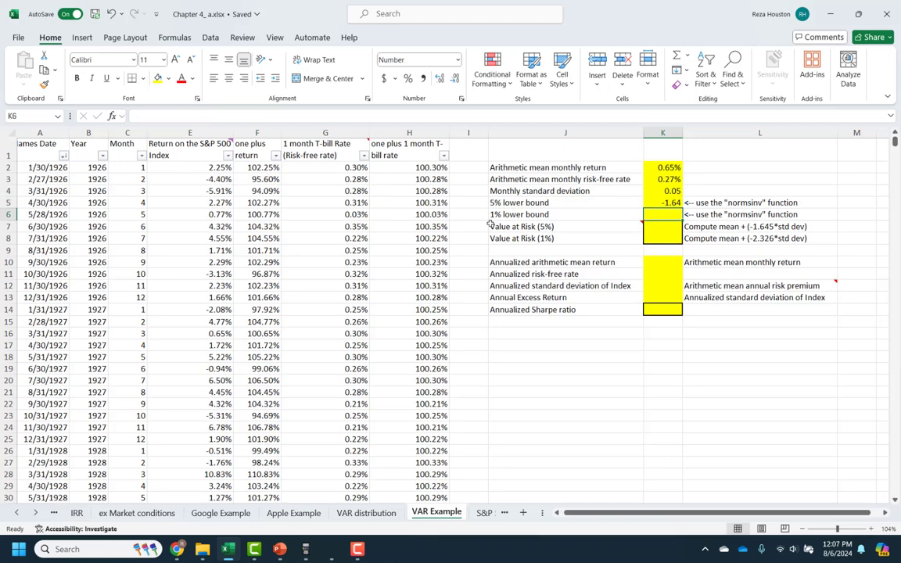
pyautogui.write('=')
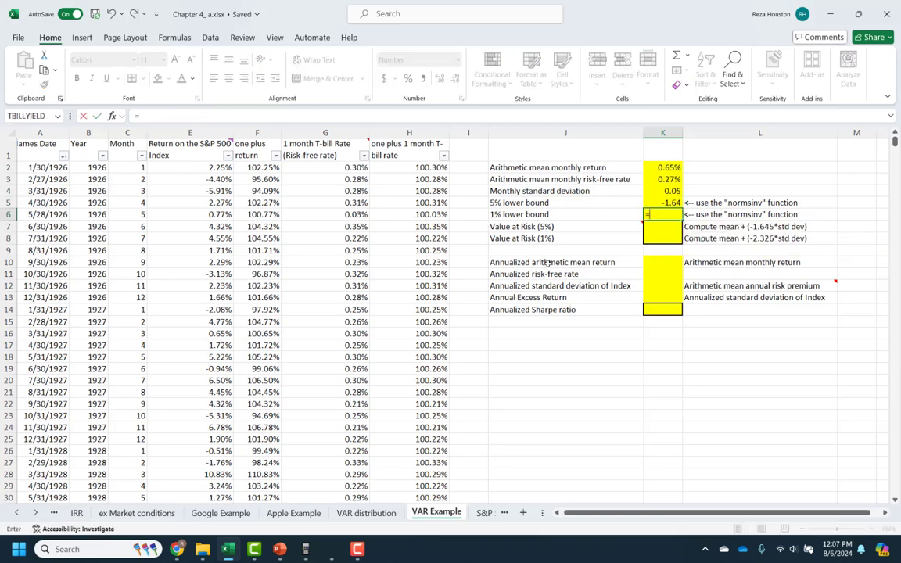
pyautogui.write('normins')
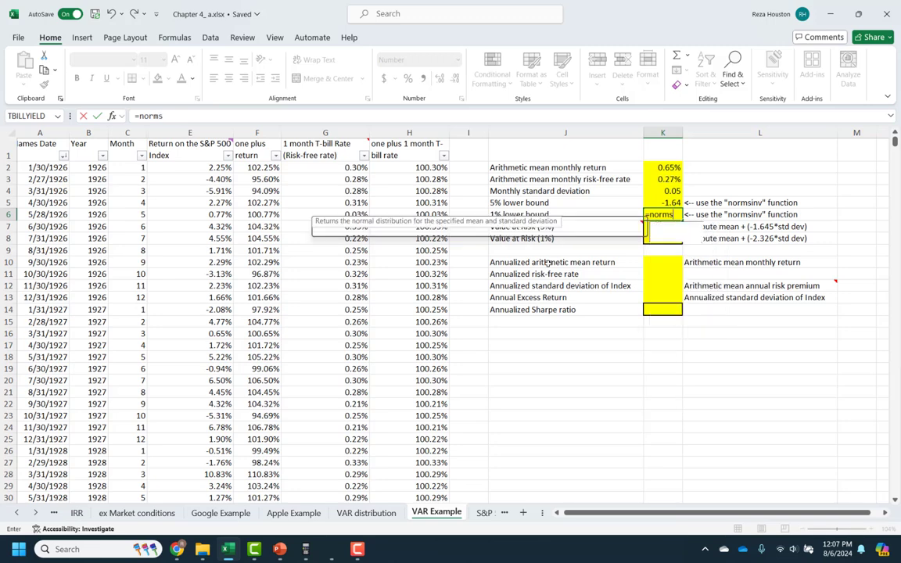
pyautogui.write('inv(.0')
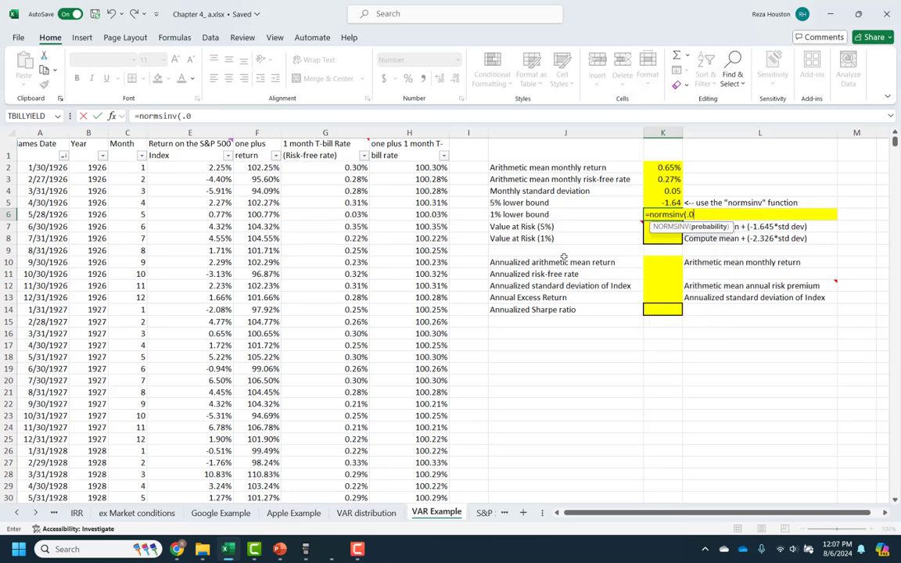
pyautogui.write('1)')
pyautogui.press('Return')
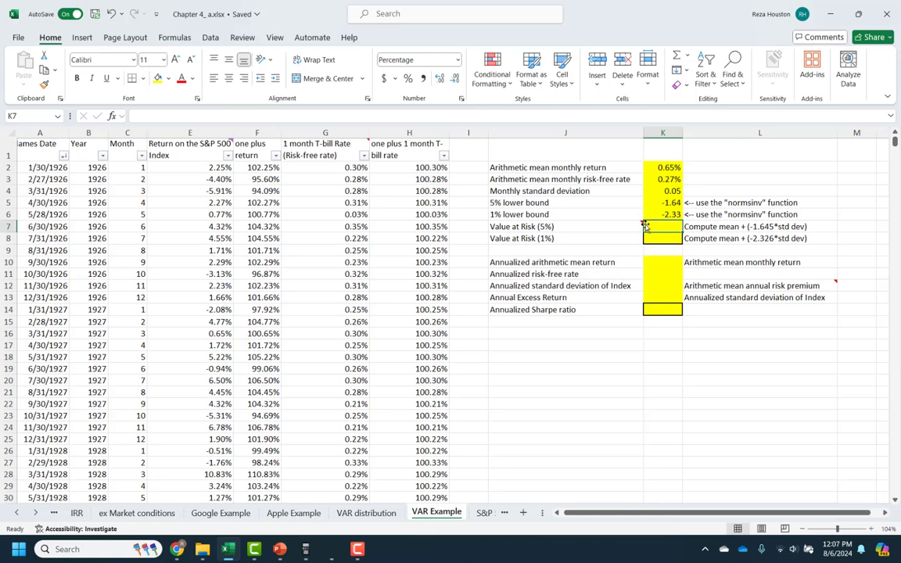
# Calculate the 5% Value at Risk in K7 with =K2+K5*K4, using the mean monthly return, 5% lower bound and monthly standard deviation
pyautogui.moveTo(613, 226)
pyautogui.write('=')
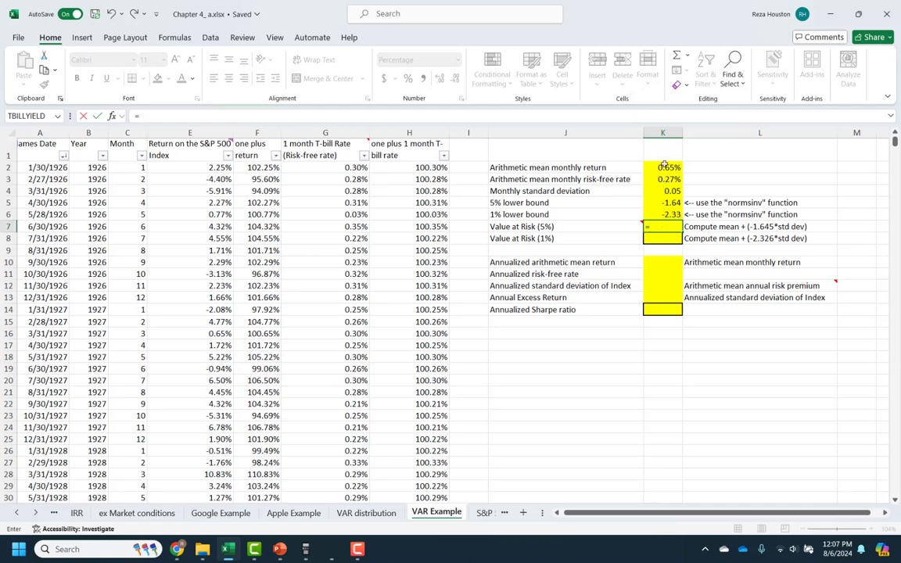
pyautogui.click(669, 167)
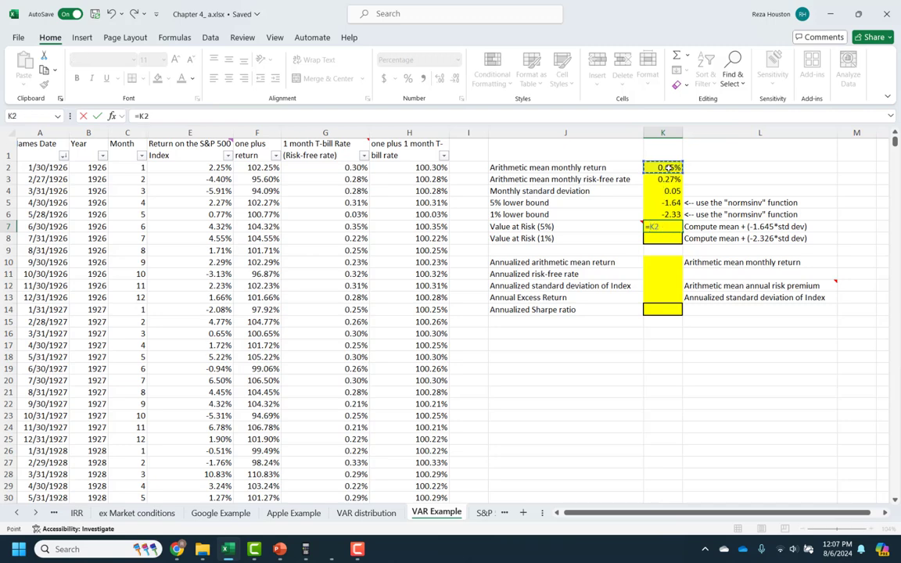
pyautogui.write('+')
pyautogui.click(663, 202)
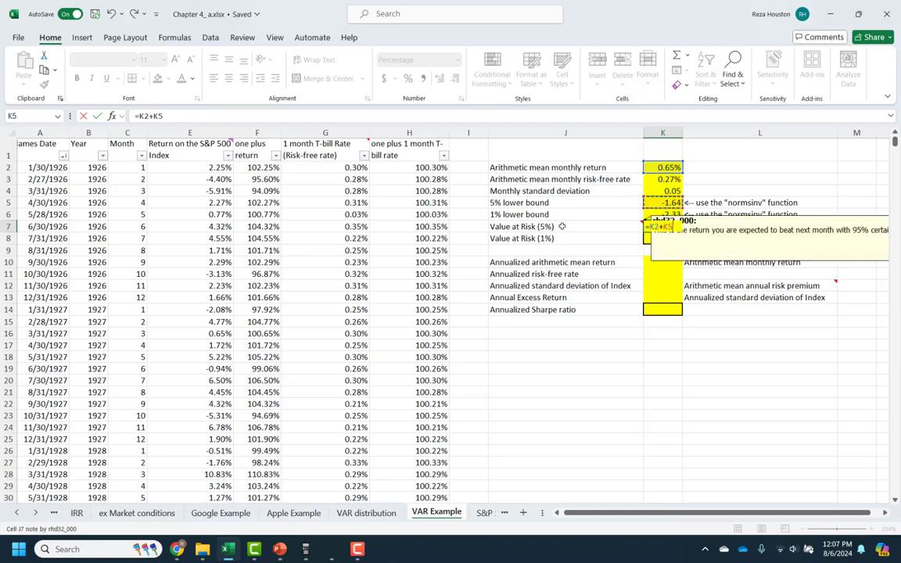
pyautogui.write('*')
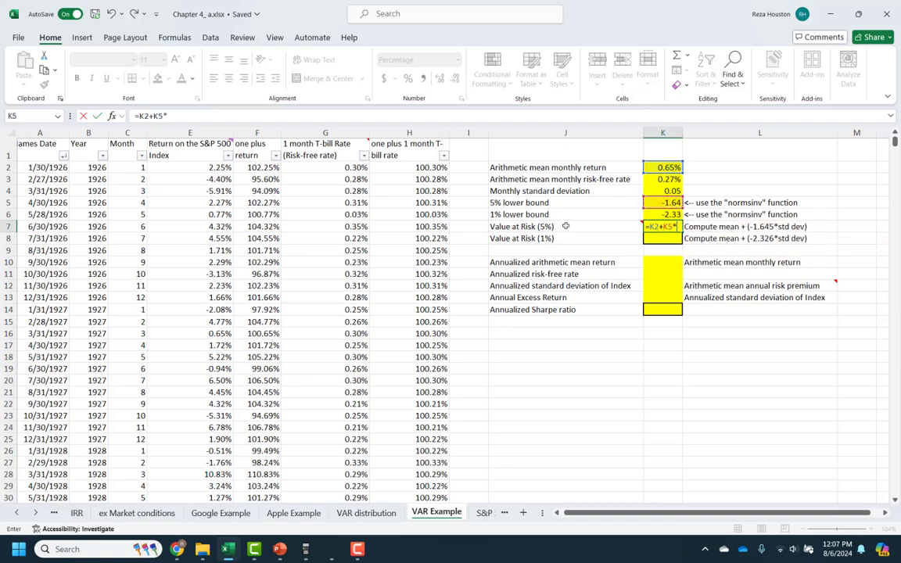
pyautogui.click(663, 191)
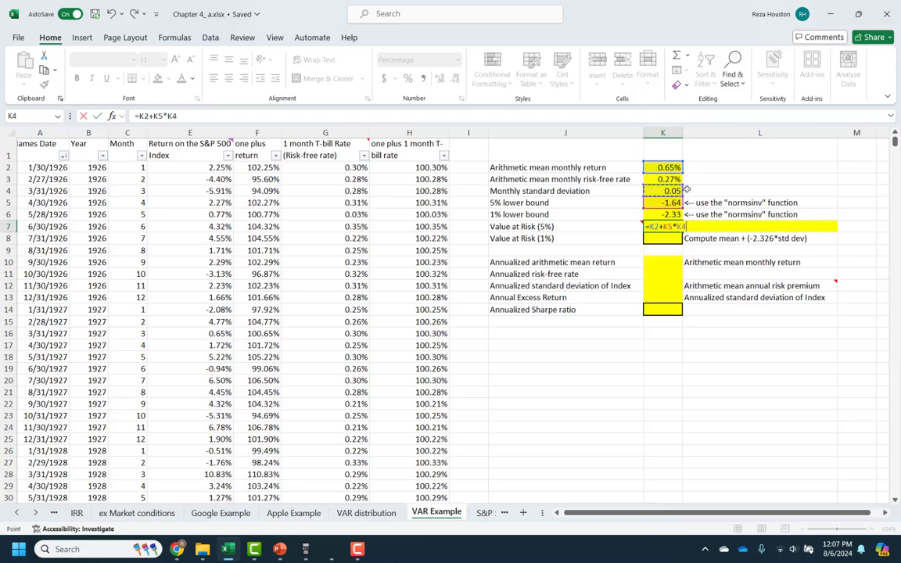
pyautogui.press('Return')
pyautogui.click(661, 227)
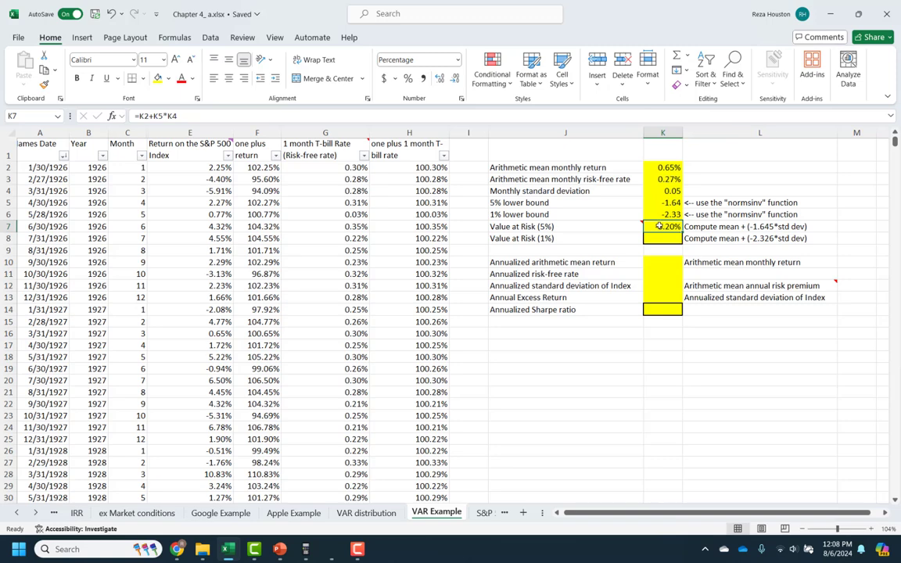
# Read the full note attached to the Value at Risk (5%) entry in row 7
pyautogui.moveTo(567, 227)
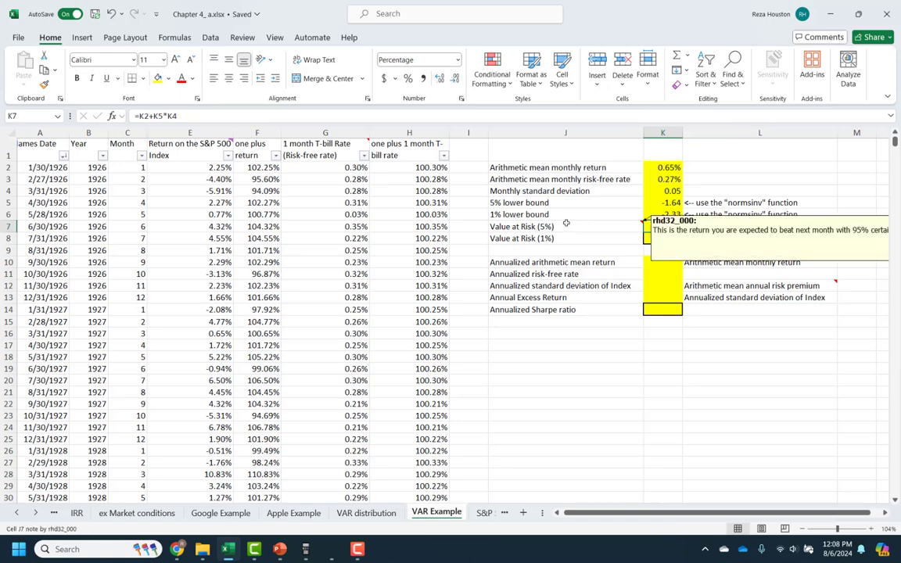
pyautogui.click(885, 513)
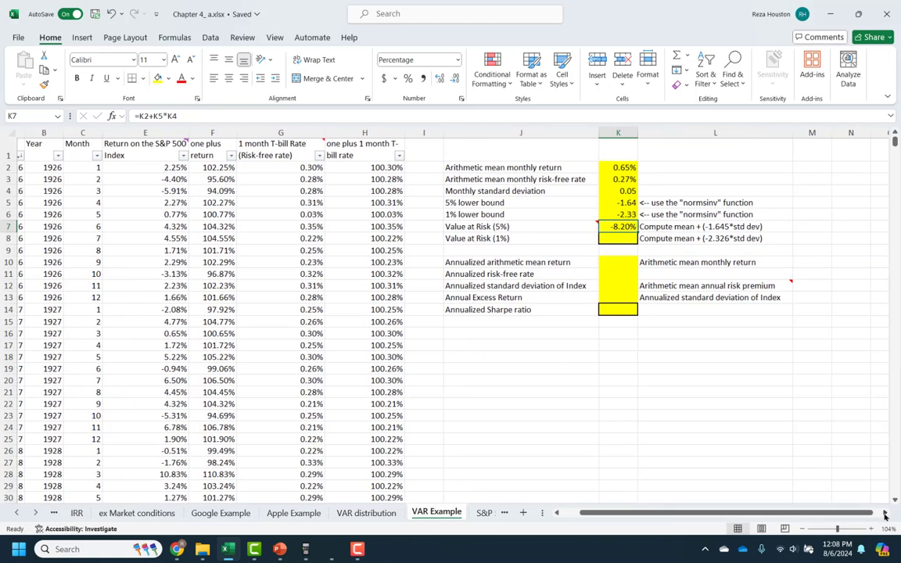
pyautogui.click(886, 513)
pyautogui.click(885, 513)
pyautogui.moveTo(467, 226)
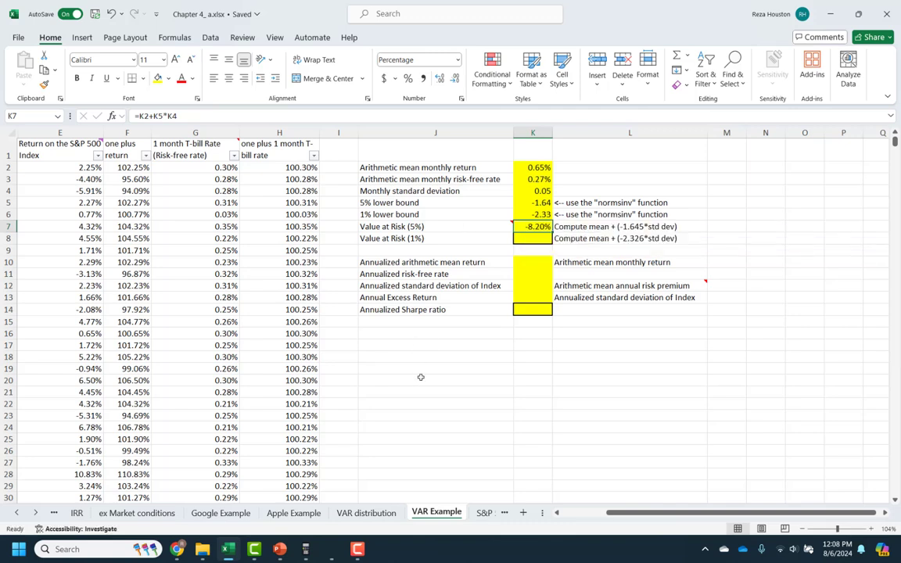
pyautogui.click(531, 227)
pyautogui.click(523, 227)
# Calculate the 1% Value at Risk in K8 with =K2+K6*K4, using the 1% lower bound
pyautogui.click(528, 239)
pyautogui.write('=')
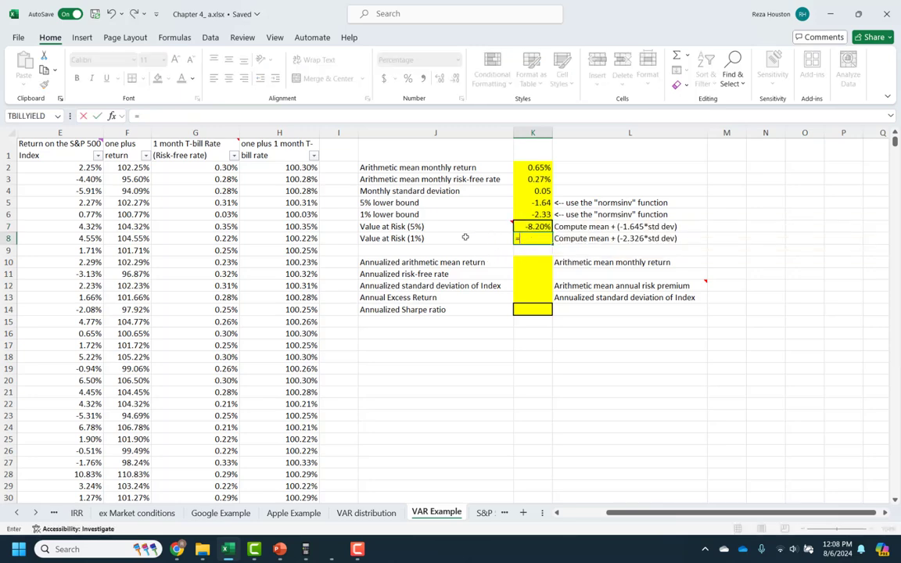
pyautogui.click(534, 168)
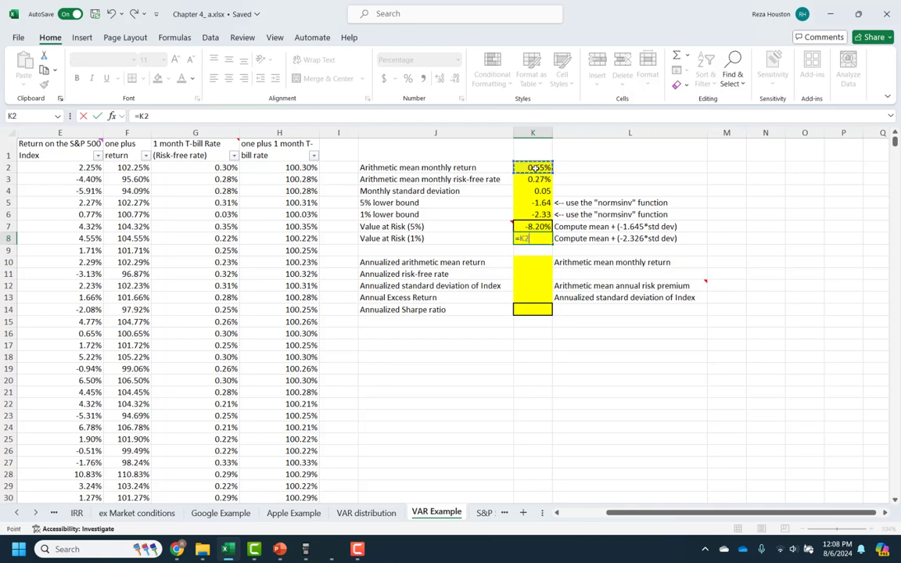
pyautogui.write('+')
pyautogui.press('Up')
pyautogui.press('Up')
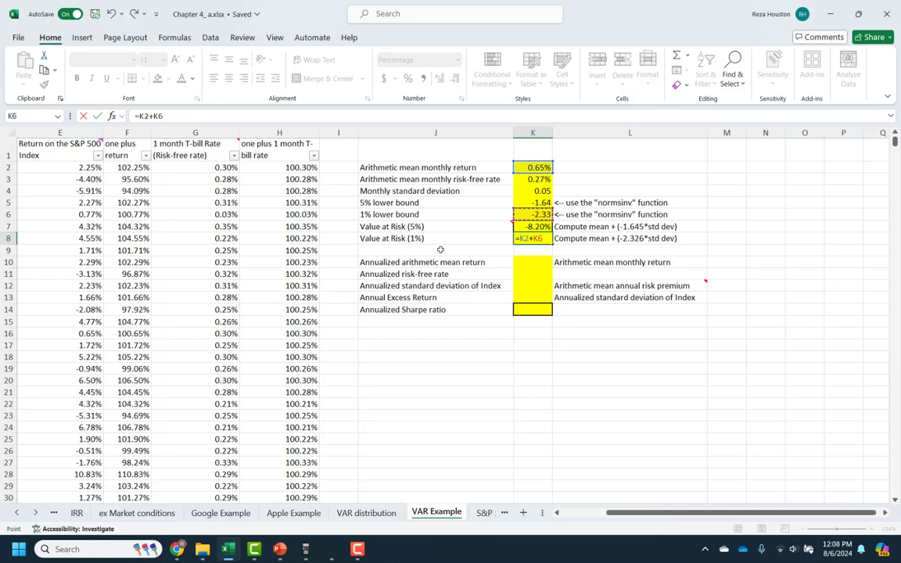
pyautogui.write('*')
pyautogui.click(525, 192)
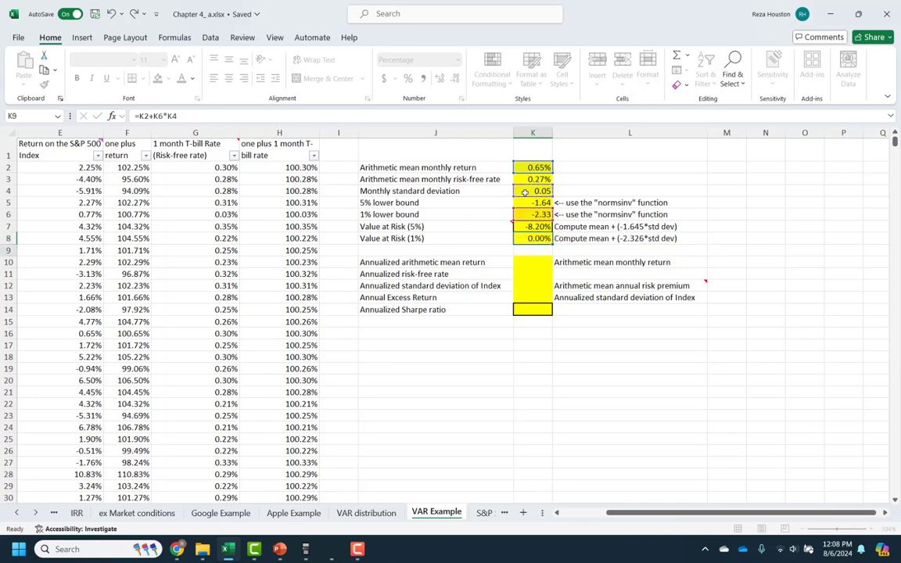
pyautogui.press('Return')
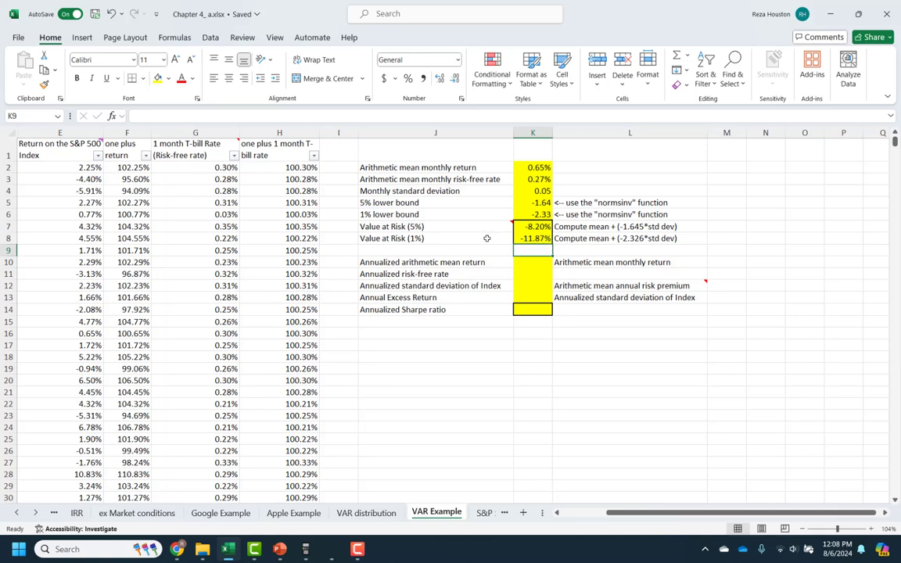
pyautogui.click(531, 262)
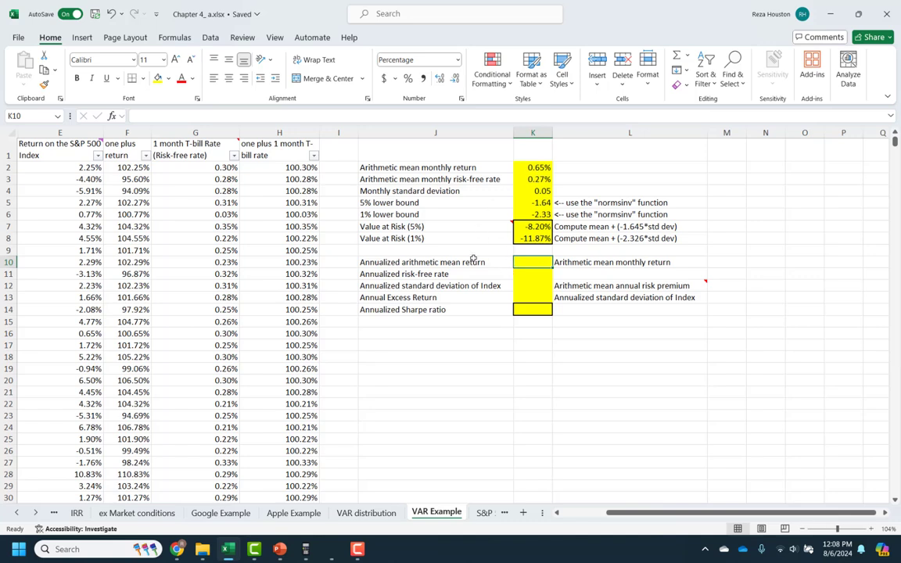
pyautogui.click(473, 261)
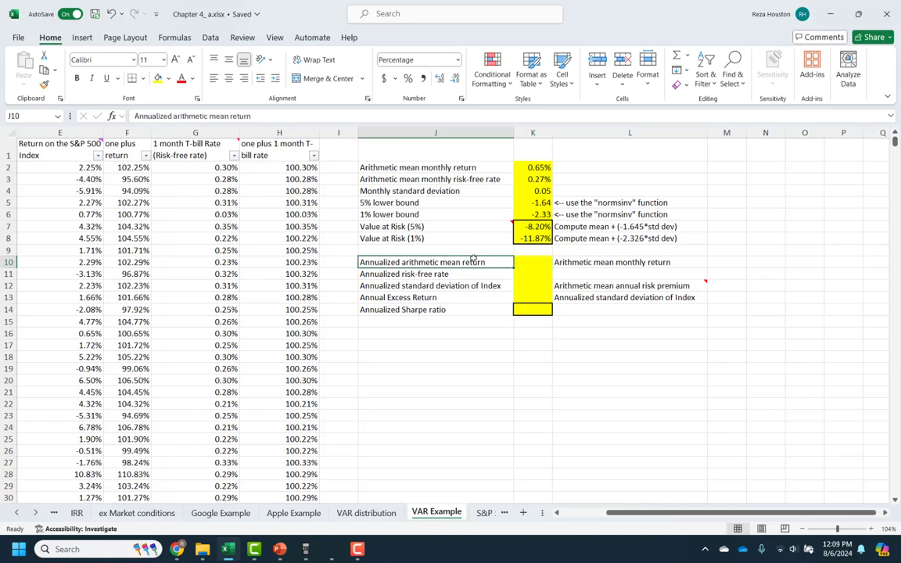
pyautogui.click(502, 311)
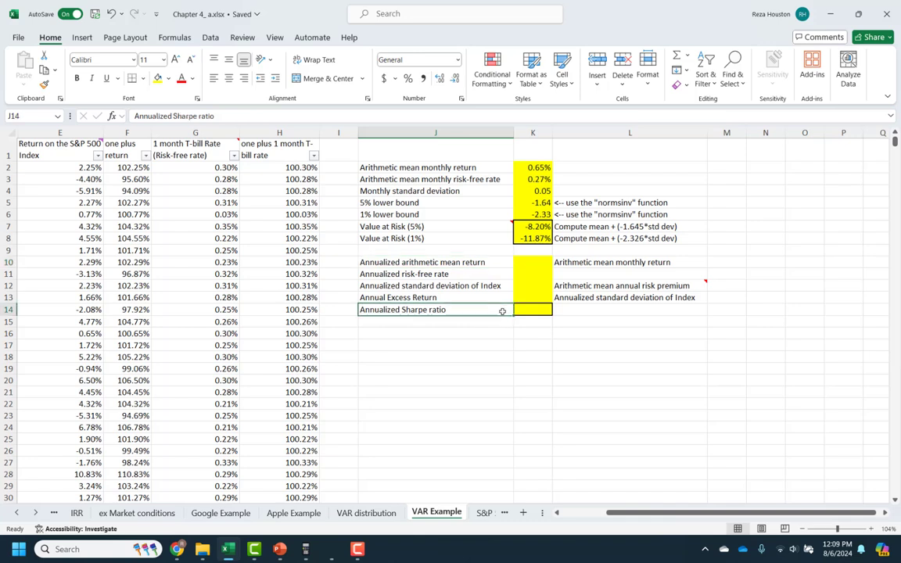
pyautogui.click(535, 263)
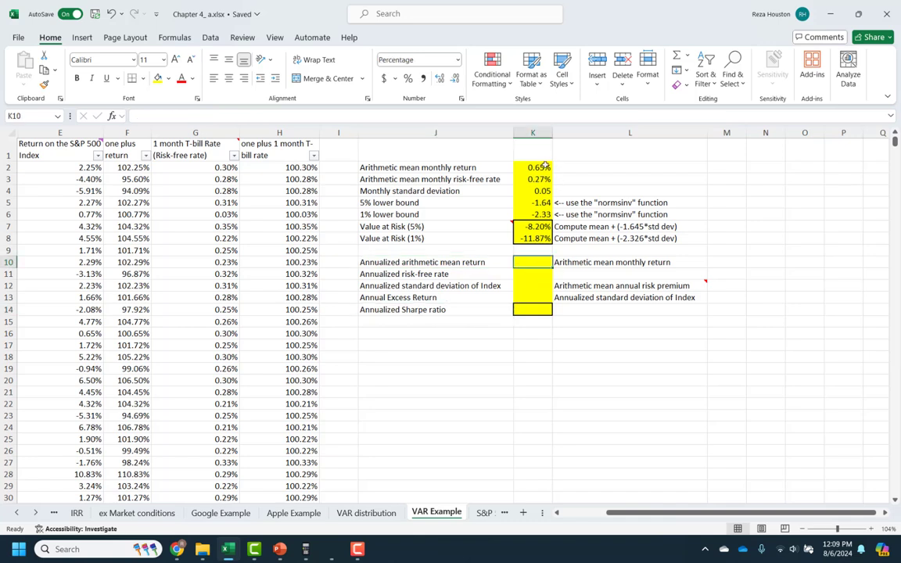
pyautogui.write('=')
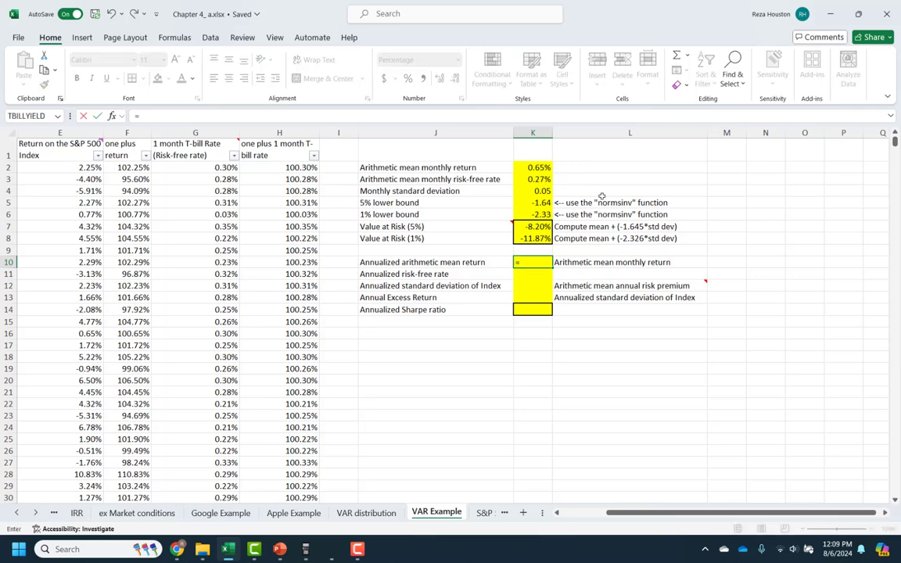
pyautogui.write('(1')
pyautogui.press('Return')
pyautogui.press('Escape')
pyautogui.press('Escape')
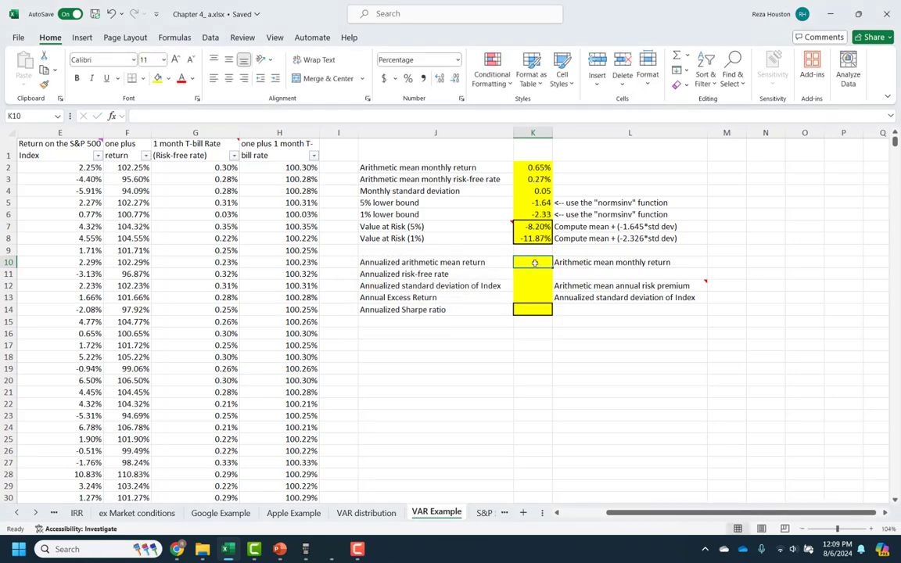
# Calculate the annualized arithmetic mean return in K10 by compounding the monthly mean with =(1+K2)^12-1
pyautogui.write('=1')
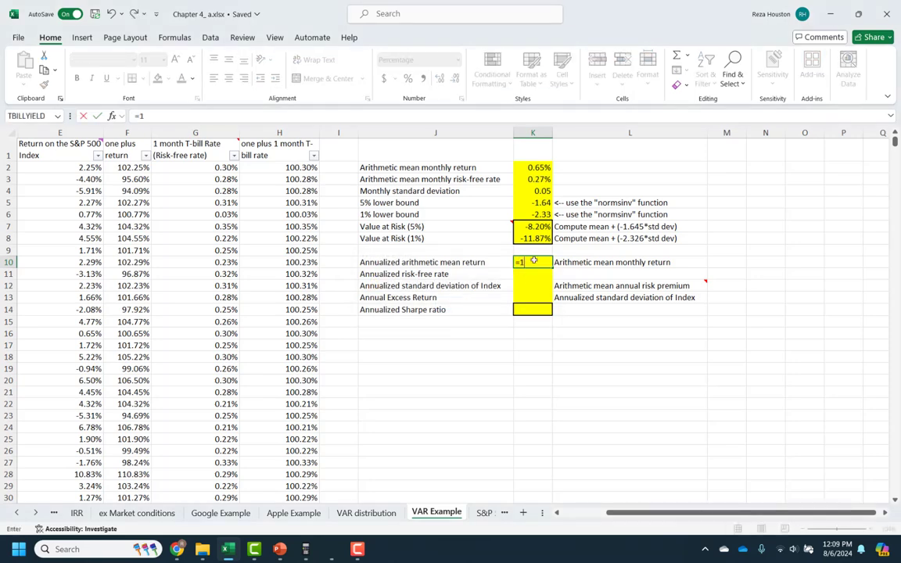
pyautogui.write('(1+')
pyautogui.click(536, 166)
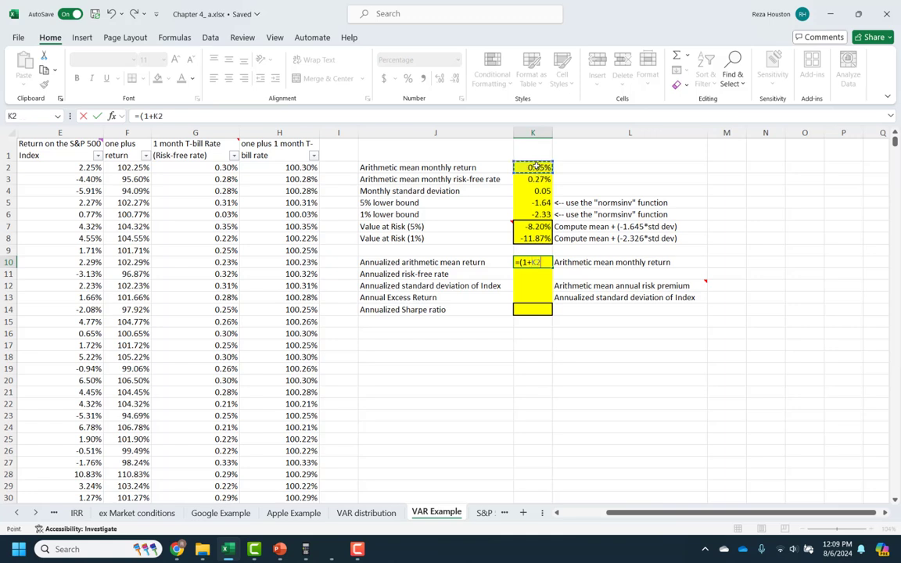
pyautogui.write(')^12')
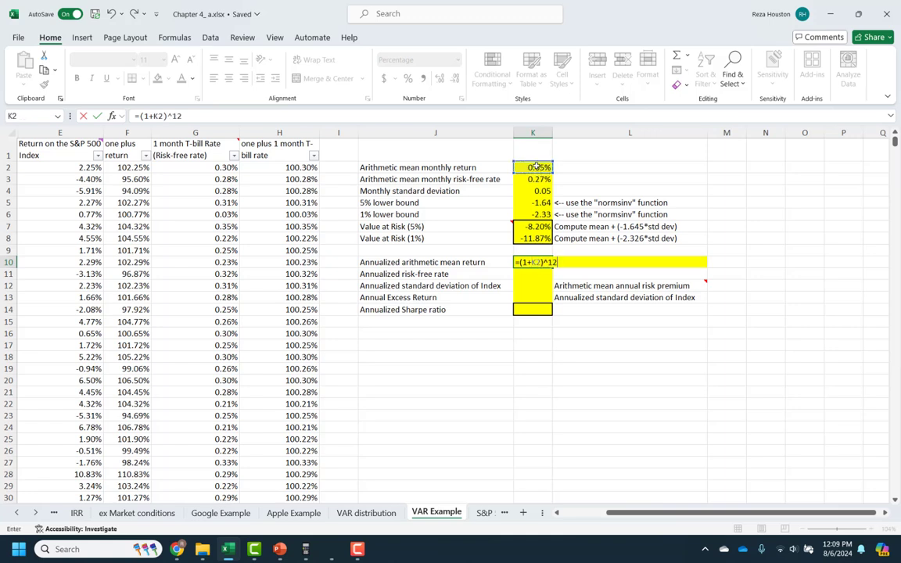
pyautogui.write('-1')
pyautogui.press('Return')
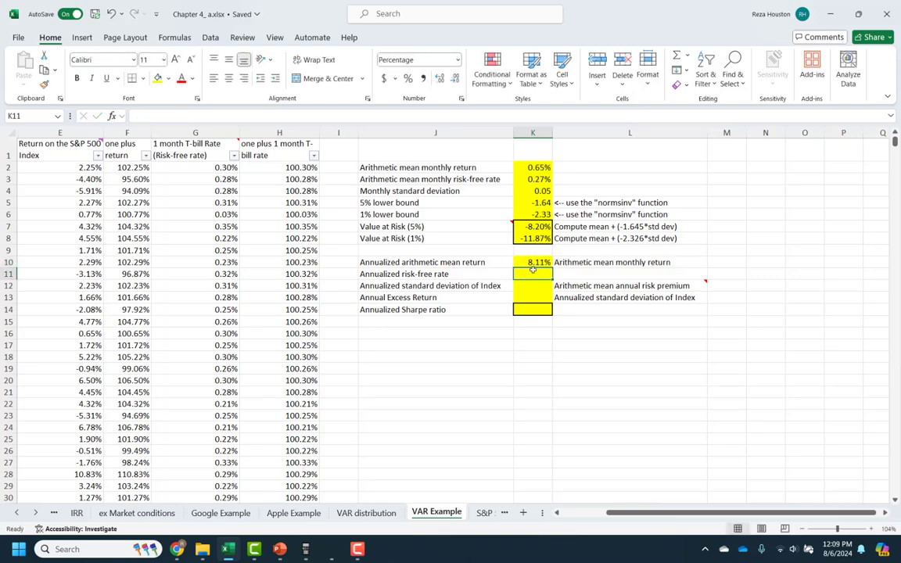
# Calculate the annualized risk-free rate in K11 by compounding the monthly rate with =(1+K3)^12-1
pyautogui.write('=(1+')
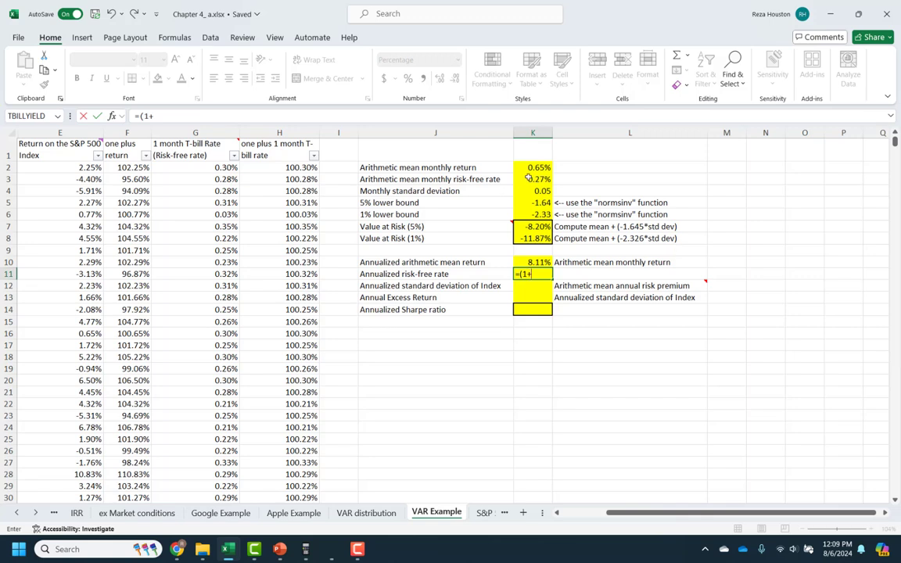
pyautogui.click(542, 180)
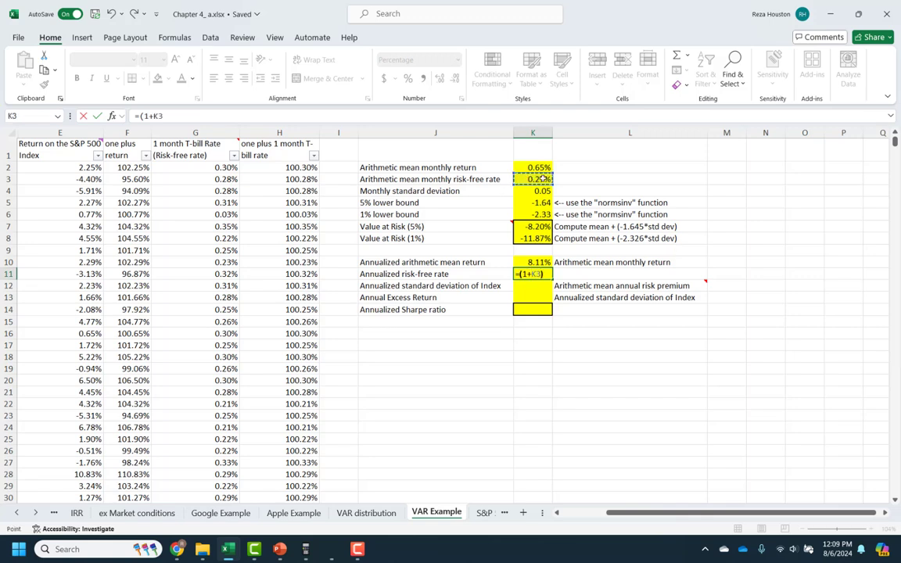
pyautogui.write(')^12-1')
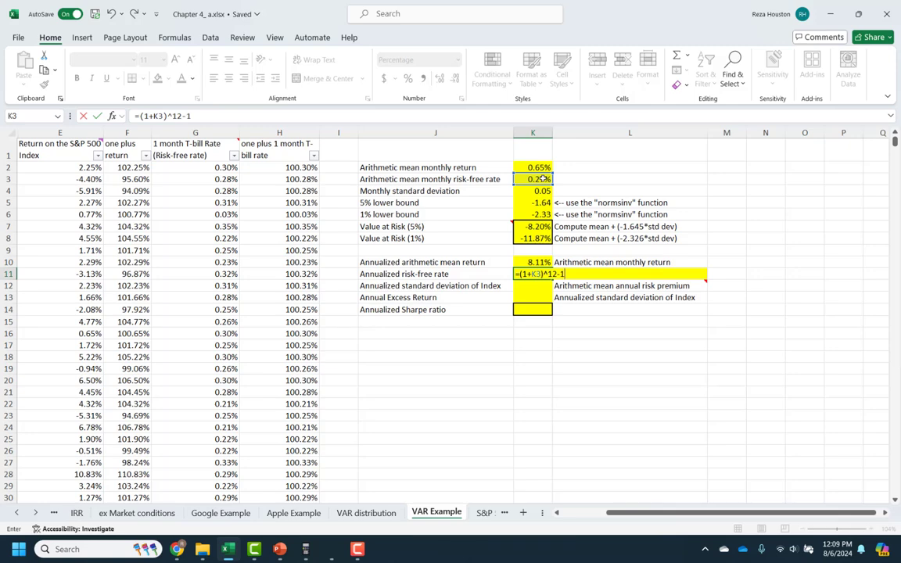
pyautogui.press('Return')
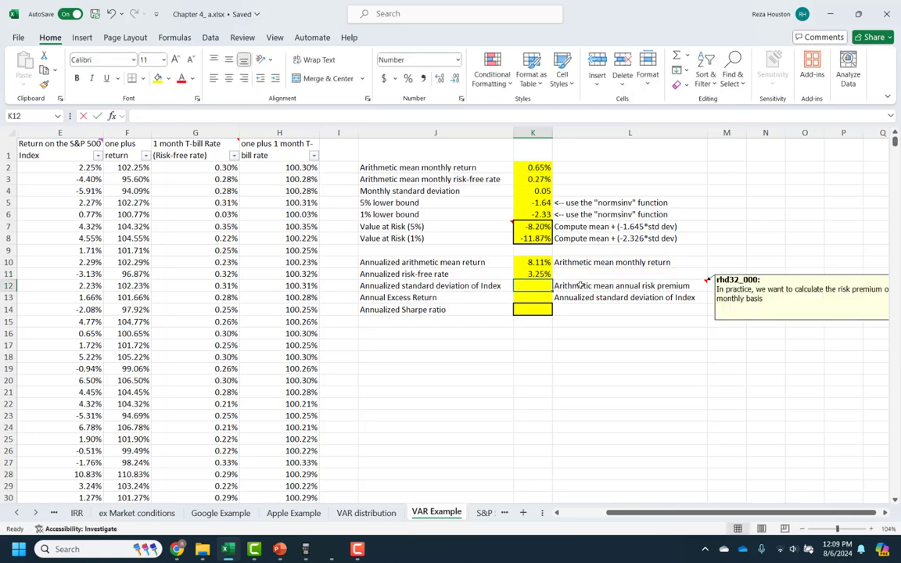
# Calculate the annualized standard deviation of the index in K12 by scaling the monthly standard deviation with =K4*SQRT(12)
pyautogui.write('=')
pyautogui.click(529, 189)
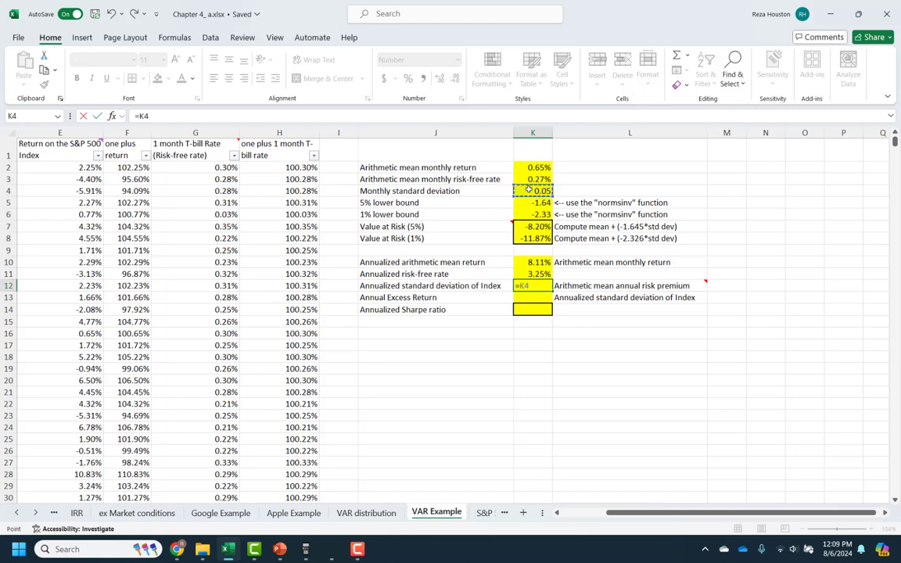
pyautogui.write('*sqrt(')
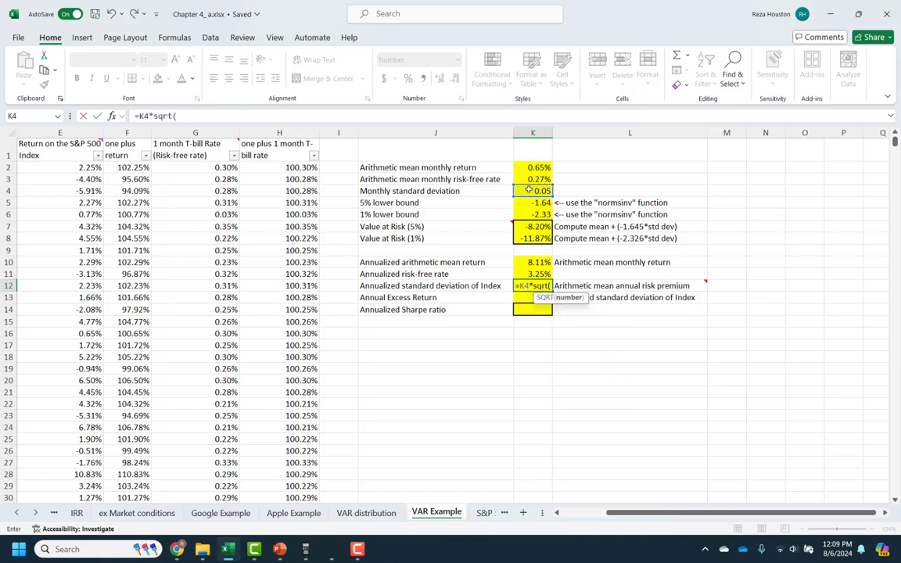
pyautogui.write('12)')
pyautogui.press('Return')
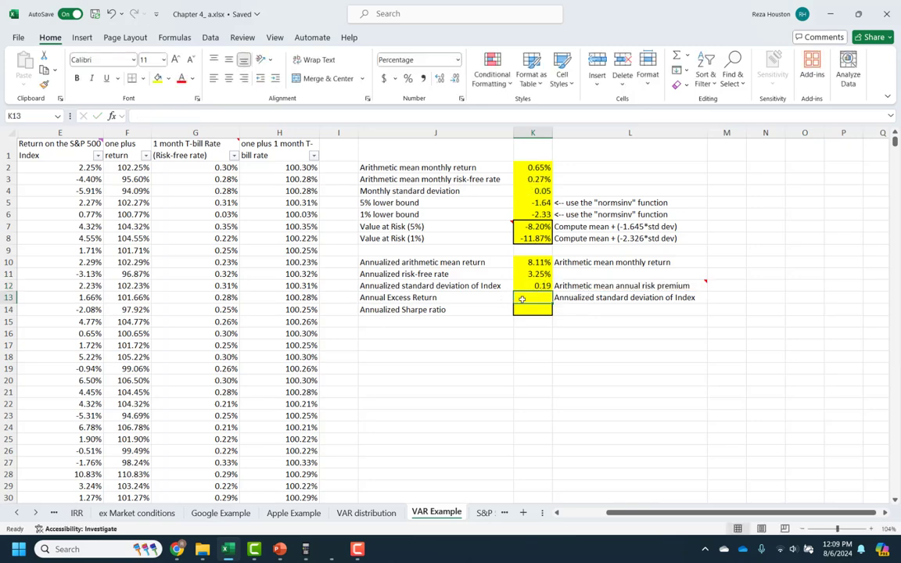
# Calculate the annual excess return in K13 by subtracting the annualized risk-free rate from the annualized mean return with =K10-K11
pyautogui.write('=')
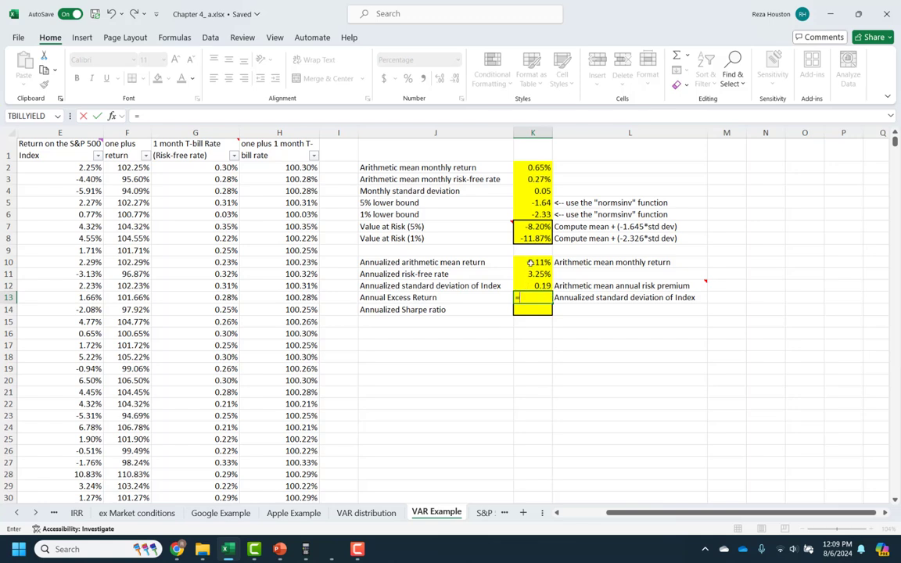
pyautogui.click(530, 262)
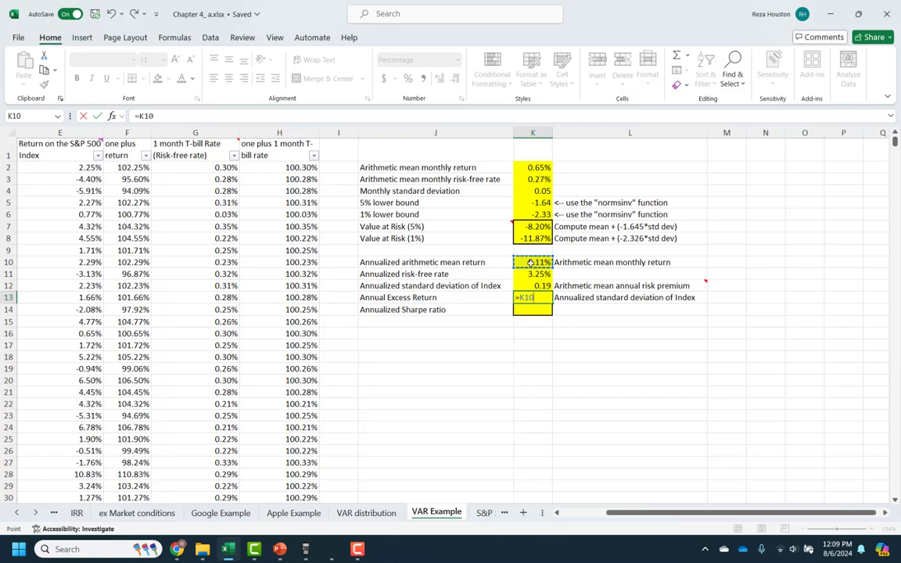
pyautogui.write('-')
pyautogui.click(531, 273)
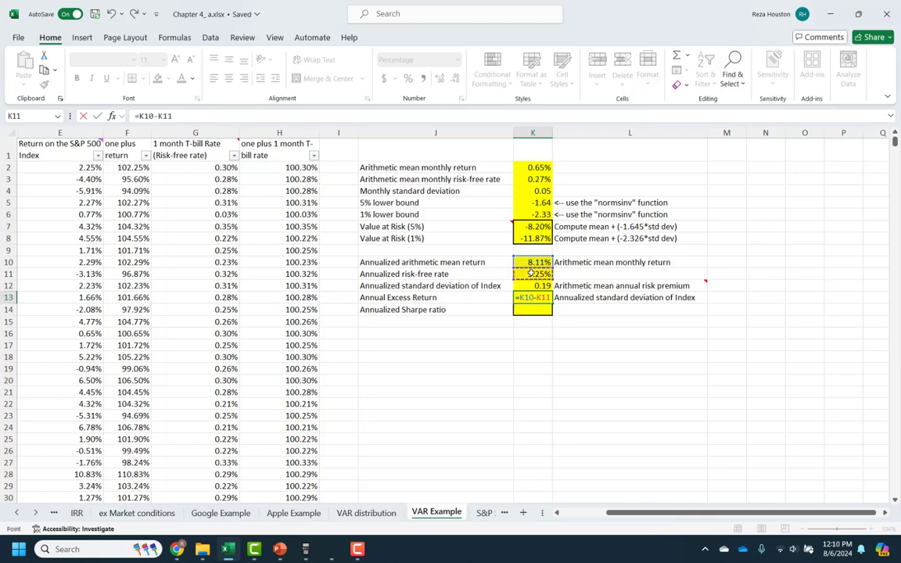
pyautogui.press('Return')
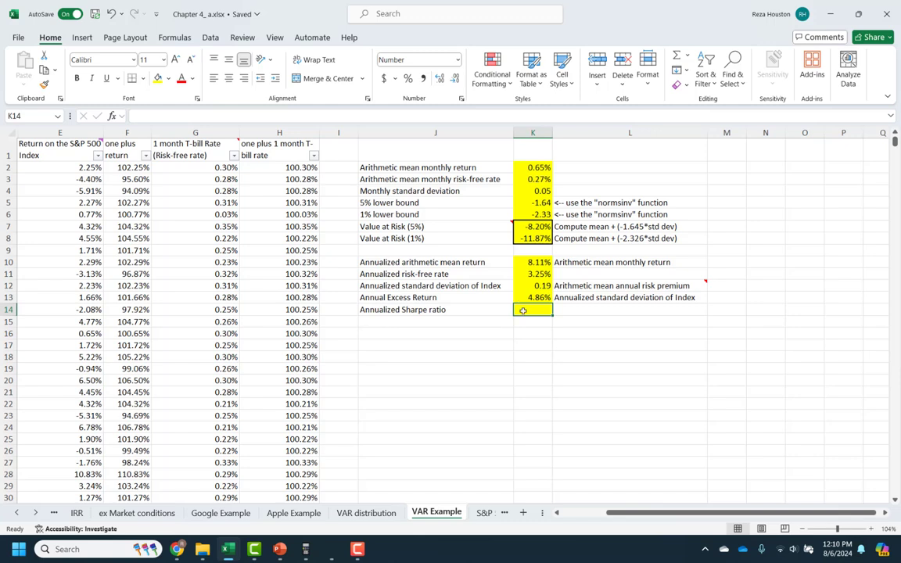
# Calculate the annualized Sharpe ratio in K14 with =(K10-K11)/K12, dividing the excess return by the annualized standard deviation
pyautogui.write('=(')
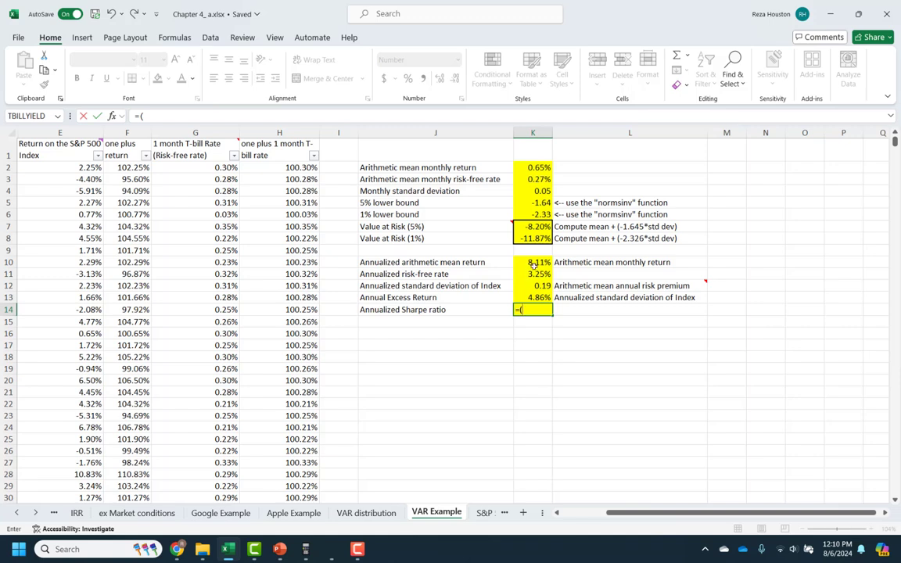
pyautogui.click(525, 262)
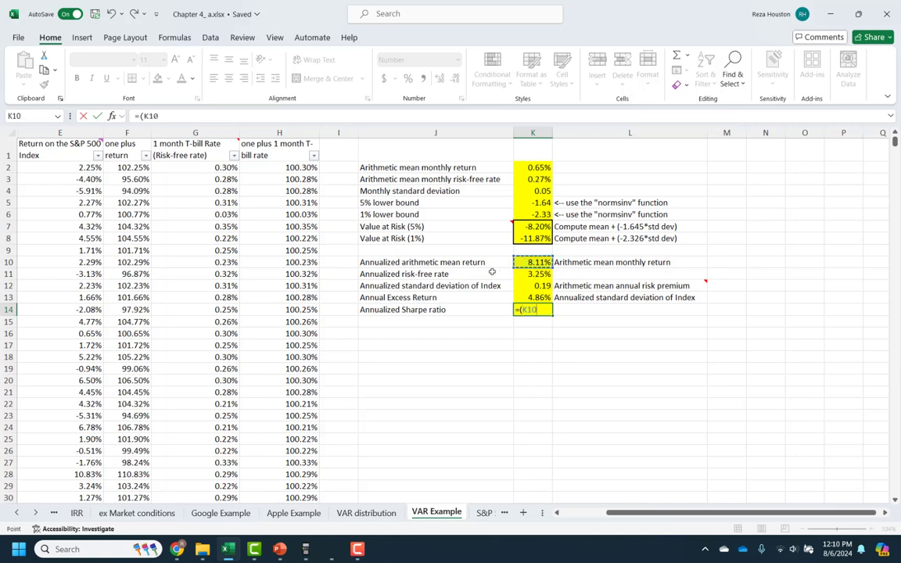
pyautogui.write('-')
pyautogui.click(520, 273)
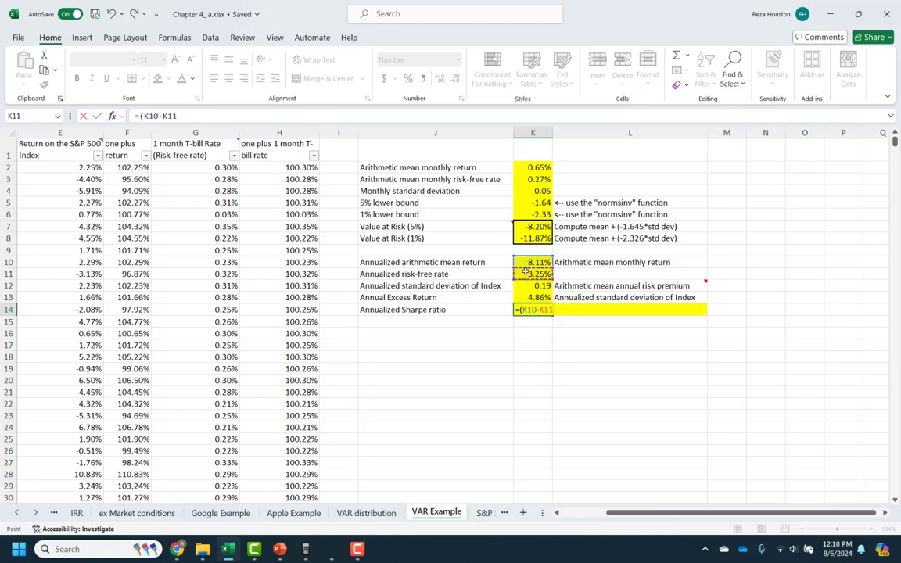
pyautogui.write(')/')
pyautogui.click(520, 286)
pyautogui.press('Return')
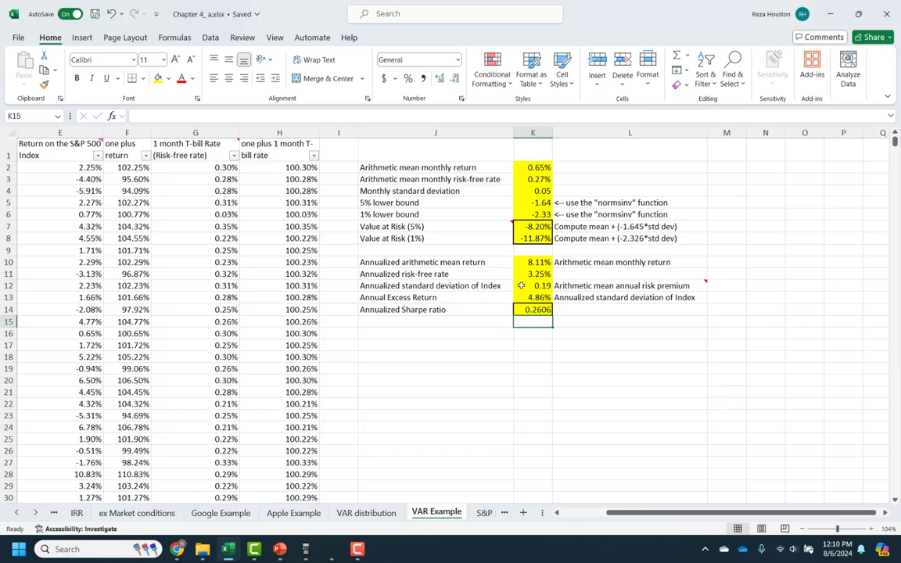
pyautogui.click(525, 308)
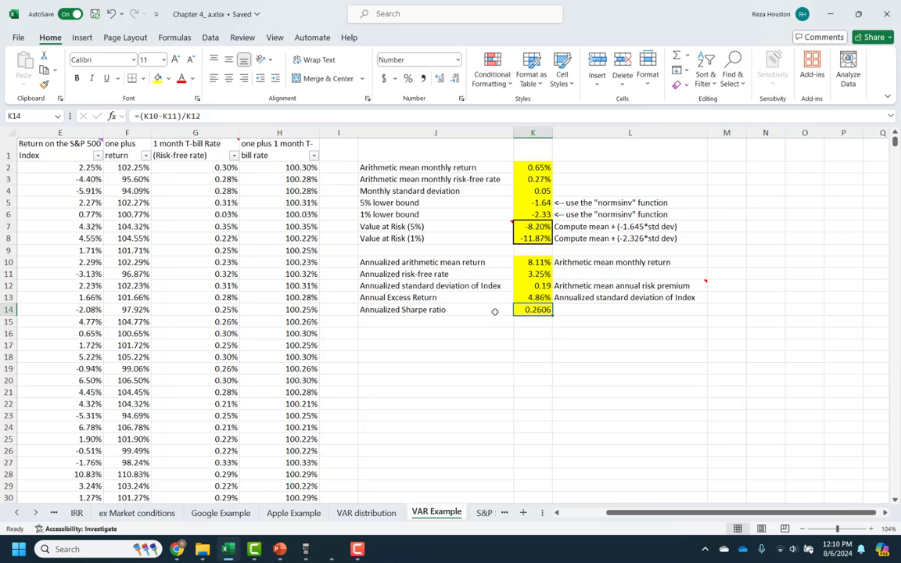
pyautogui.click(494, 311)
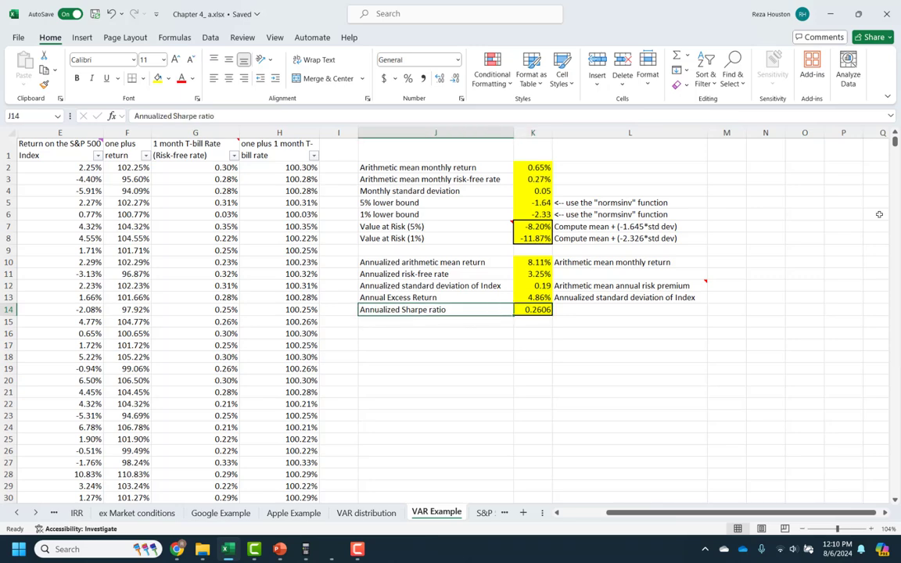